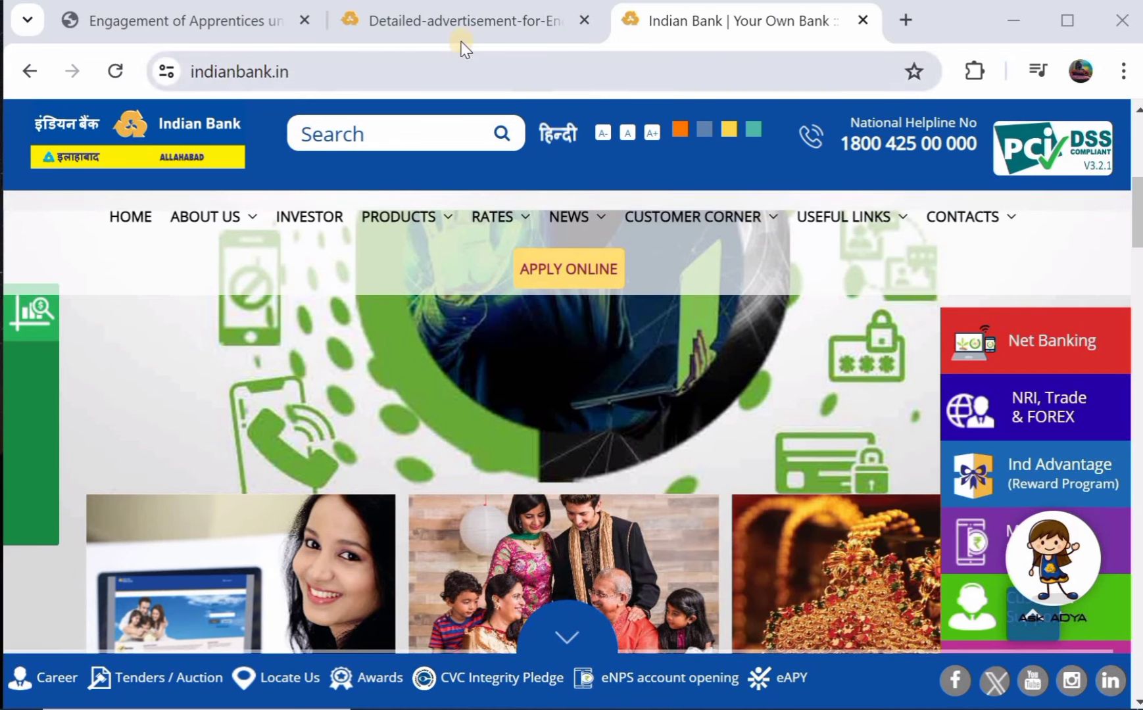
Open the apprentice advertisement PDF and scroll to the Age & Educational Qualification section on page 3.
{"action": "left_click", "coordinate": [464, 25]}
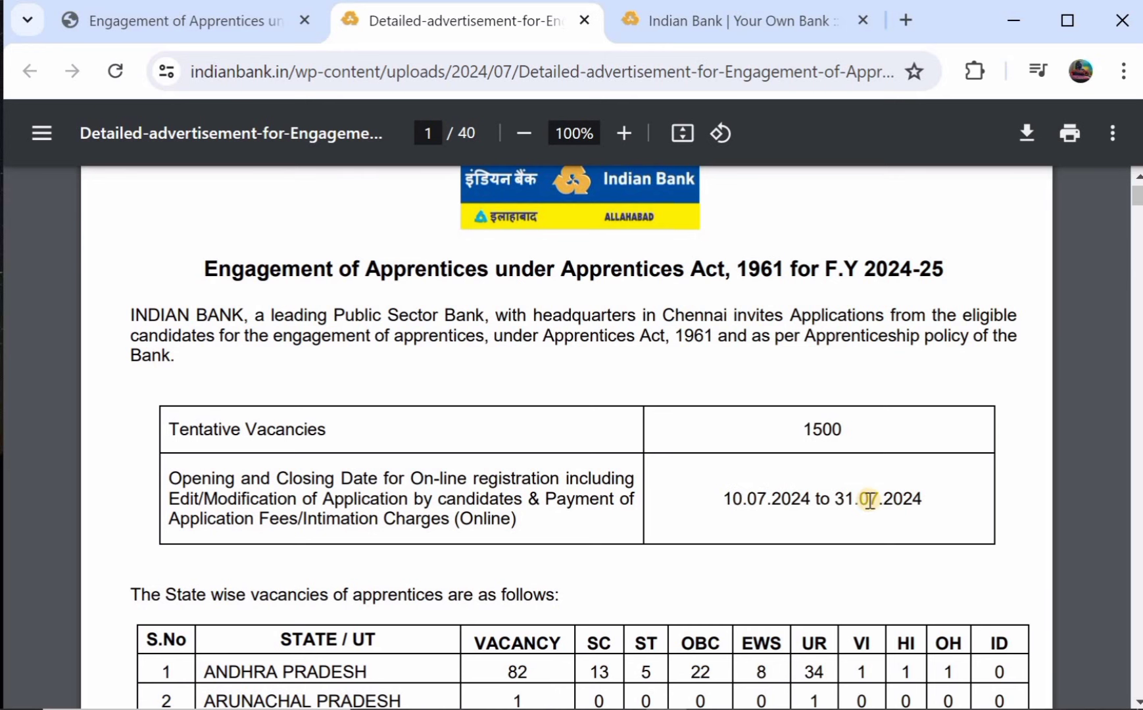
{"action": "scroll", "coordinate": [868, 500], "scroll_direction": "down", "scroll_amount": 4}
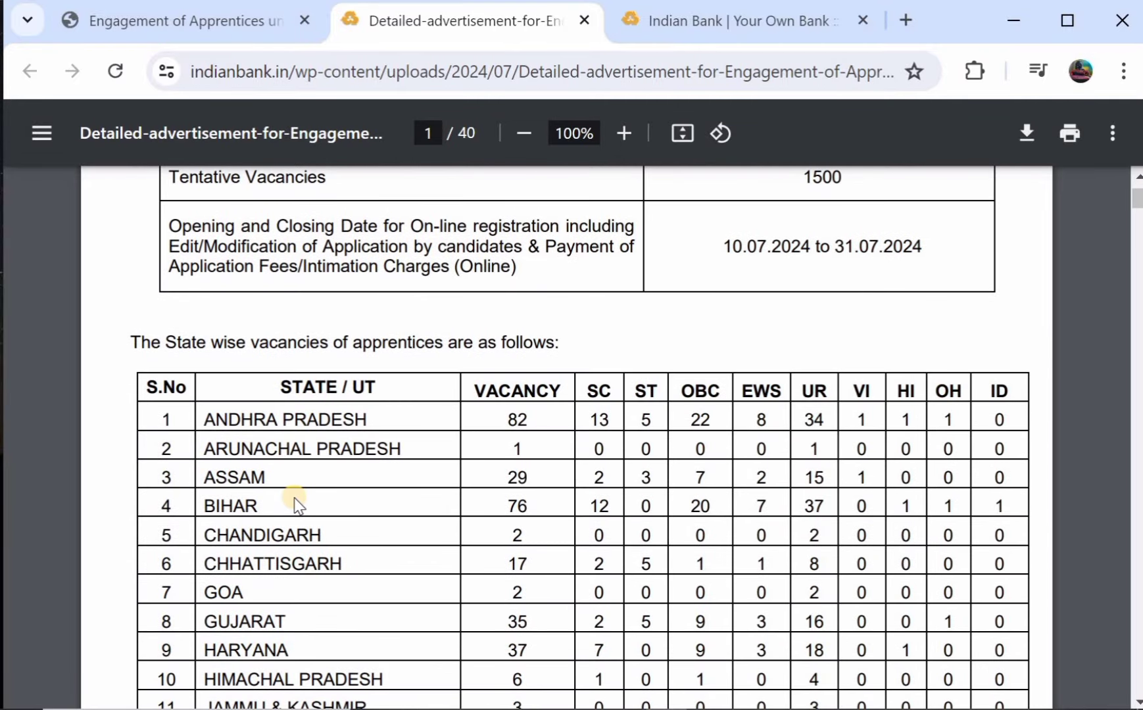
{"action": "scroll", "coordinate": [296, 505], "scroll_direction": "down", "scroll_amount": 1}
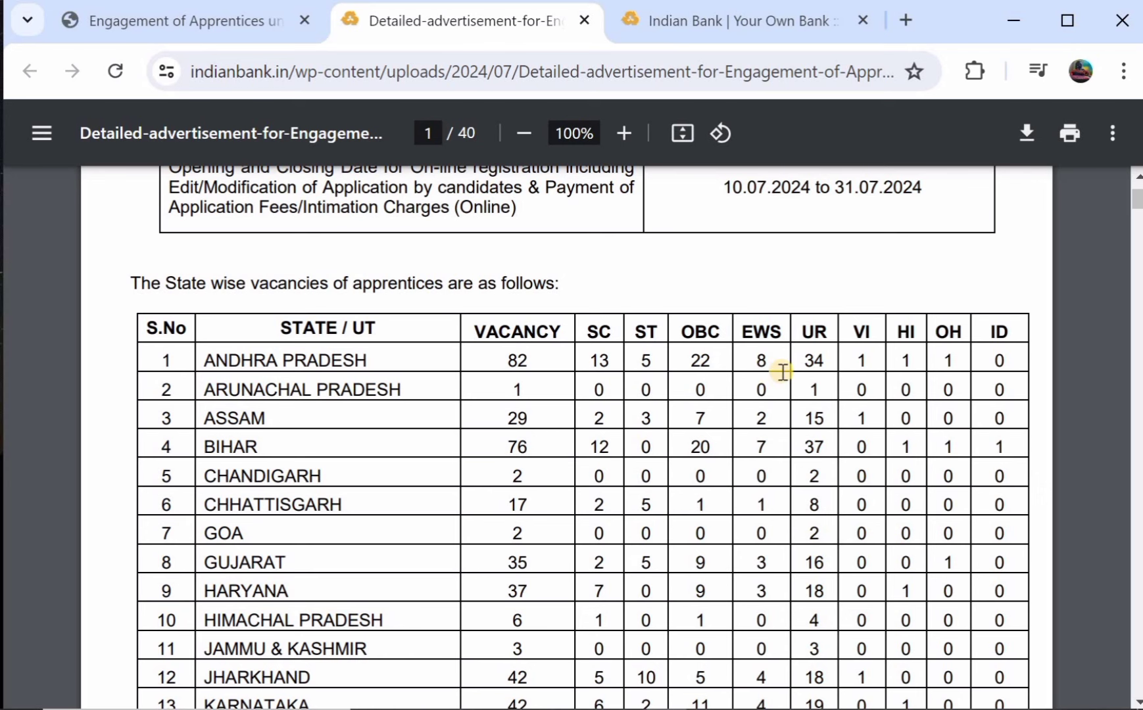
{"action": "scroll", "coordinate": [782, 372], "scroll_direction": "down", "scroll_amount": 4}
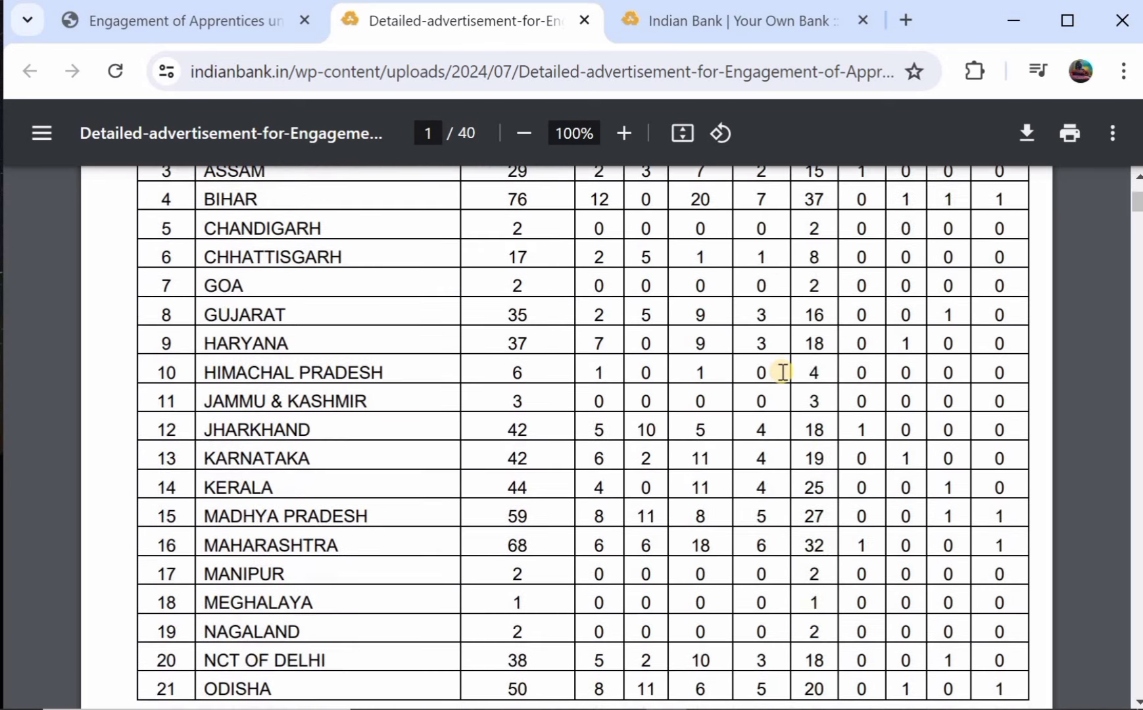
{"action": "scroll", "coordinate": [782, 373], "scroll_direction": "down", "scroll_amount": 7}
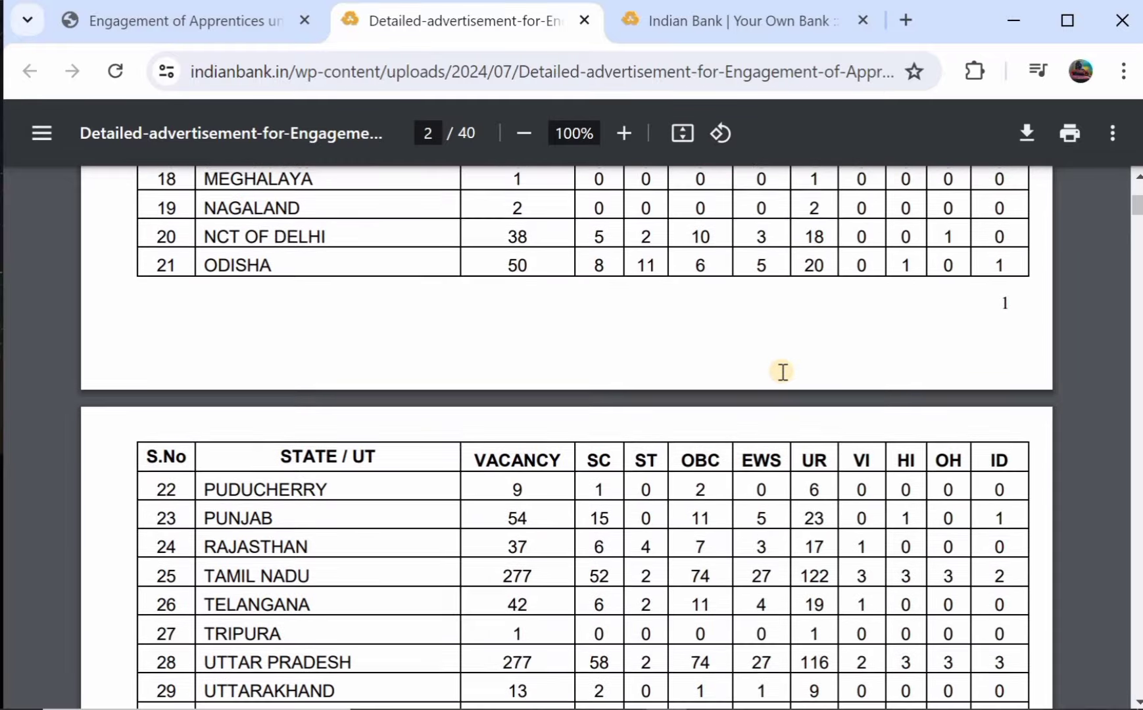
{"action": "scroll", "coordinate": [782, 372], "scroll_direction": "down", "scroll_amount": 5}
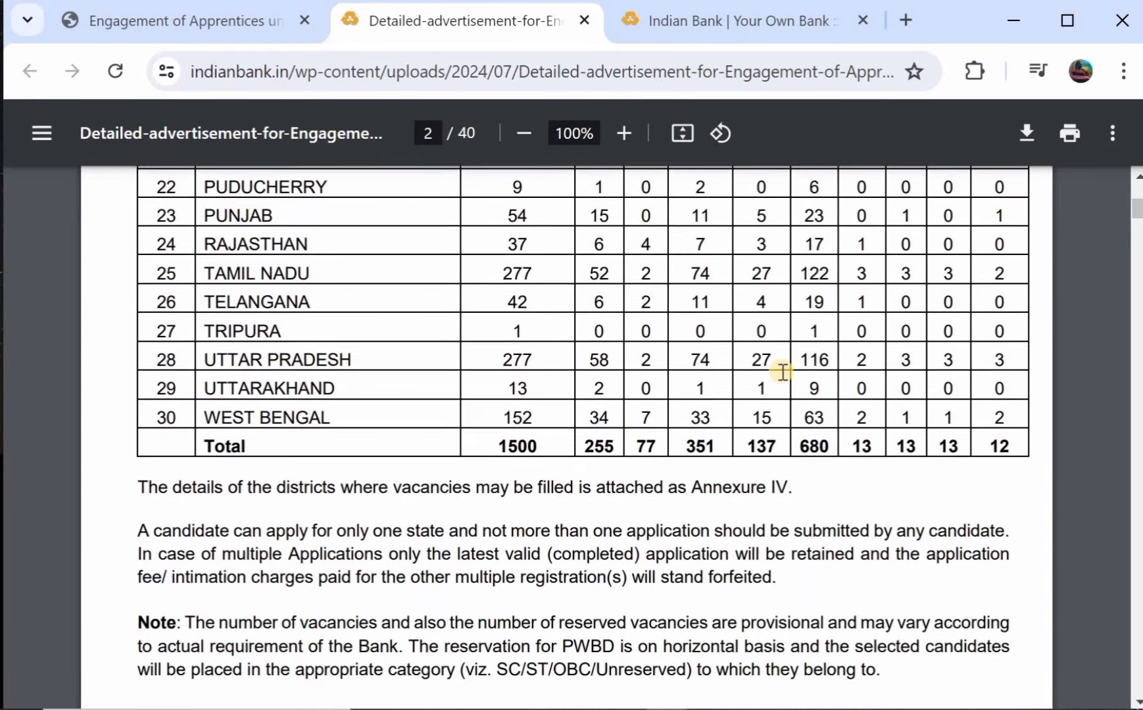
{"action": "scroll", "coordinate": [783, 372], "scroll_direction": "down", "scroll_amount": 7}
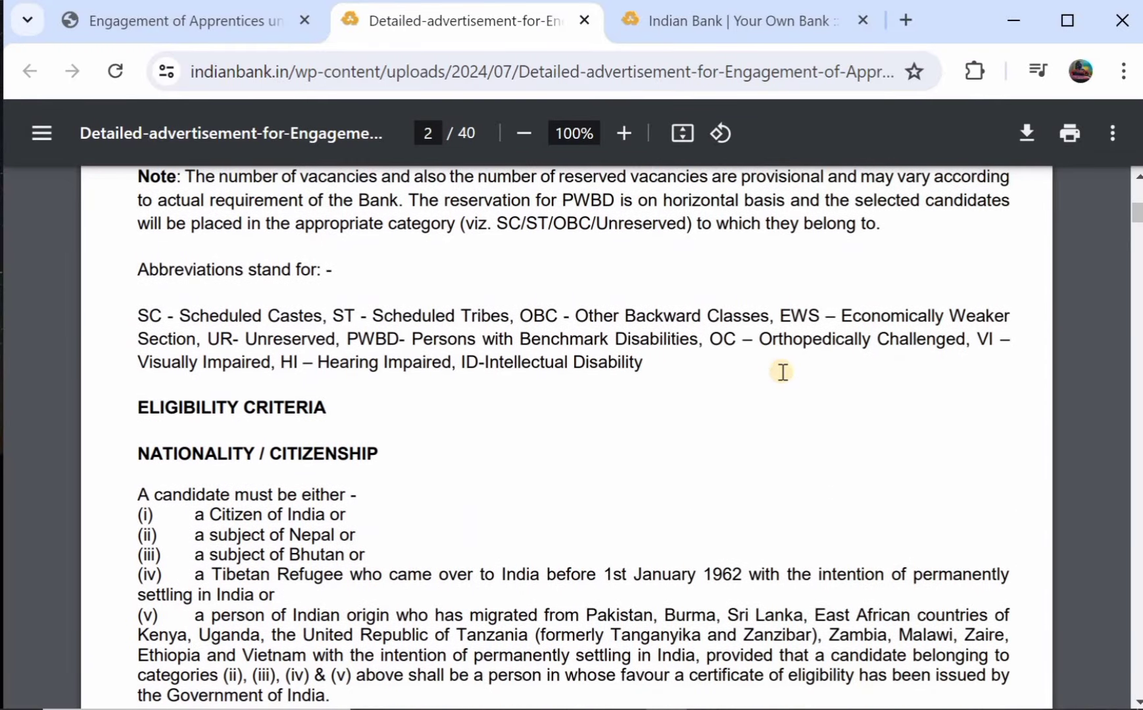
{"action": "scroll", "coordinate": [388, 453], "scroll_direction": "down", "scroll_amount": 4}
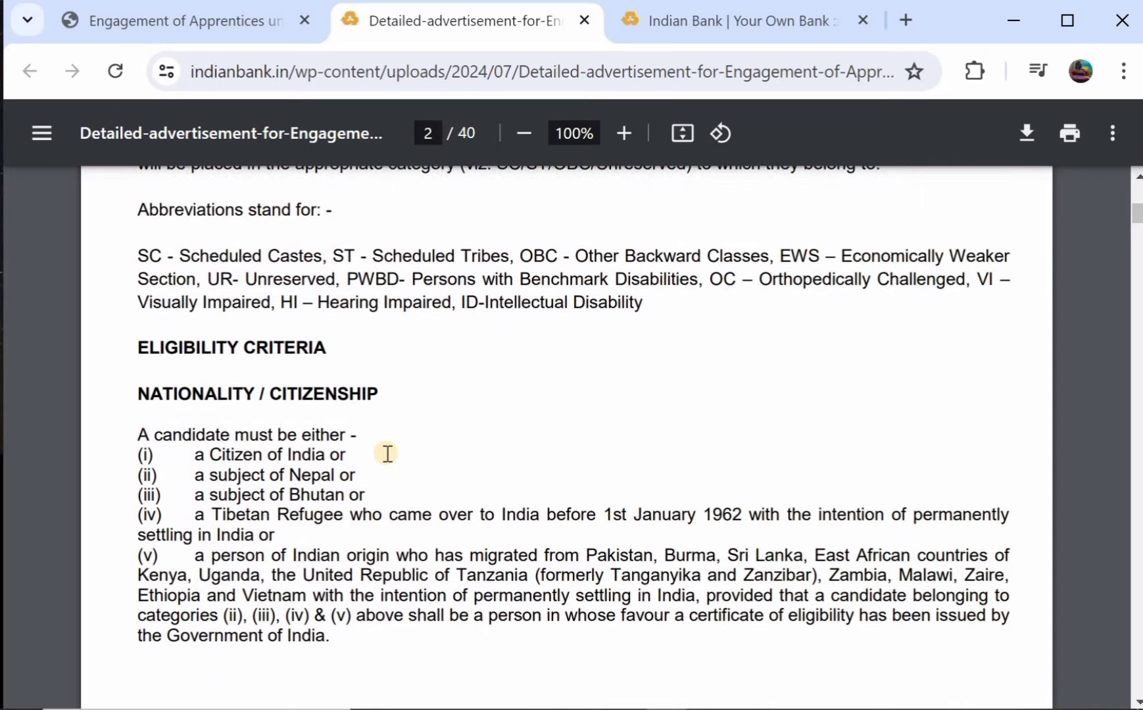
{"action": "scroll", "coordinate": [388, 453], "scroll_direction": "down", "scroll_amount": 7}
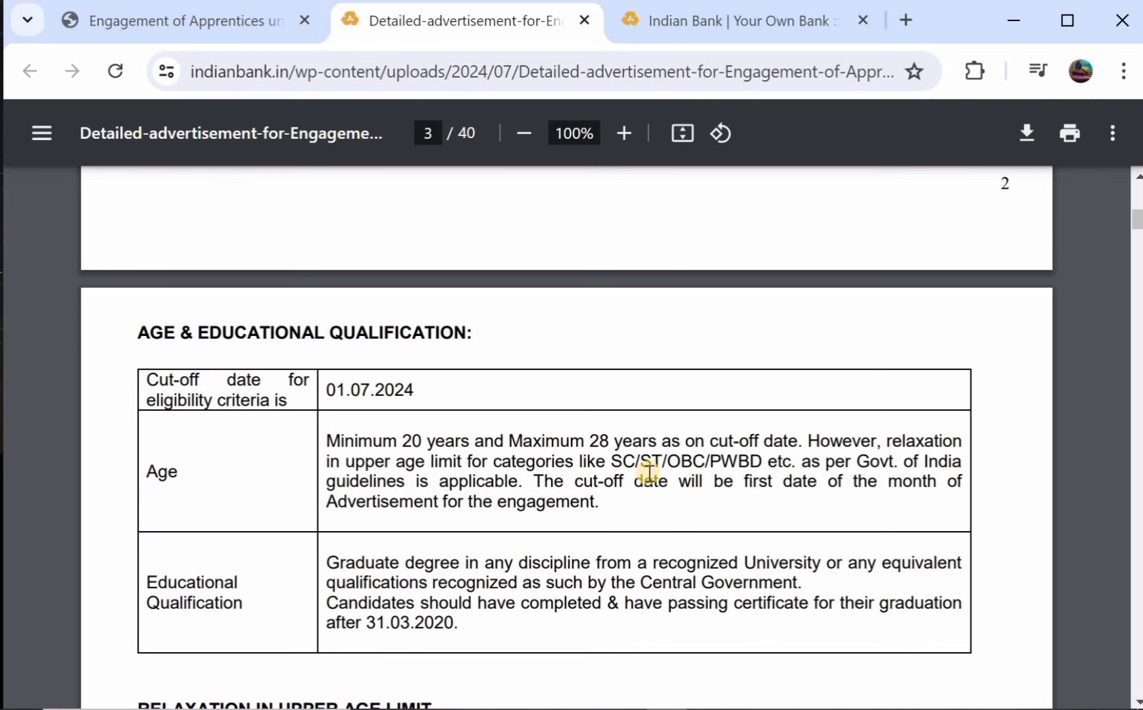
Scroll through the advertisement's age relaxation and disability eligibility sections.
{"action": "scroll", "coordinate": [650, 472], "scroll_direction": "down", "scroll_amount": 1}
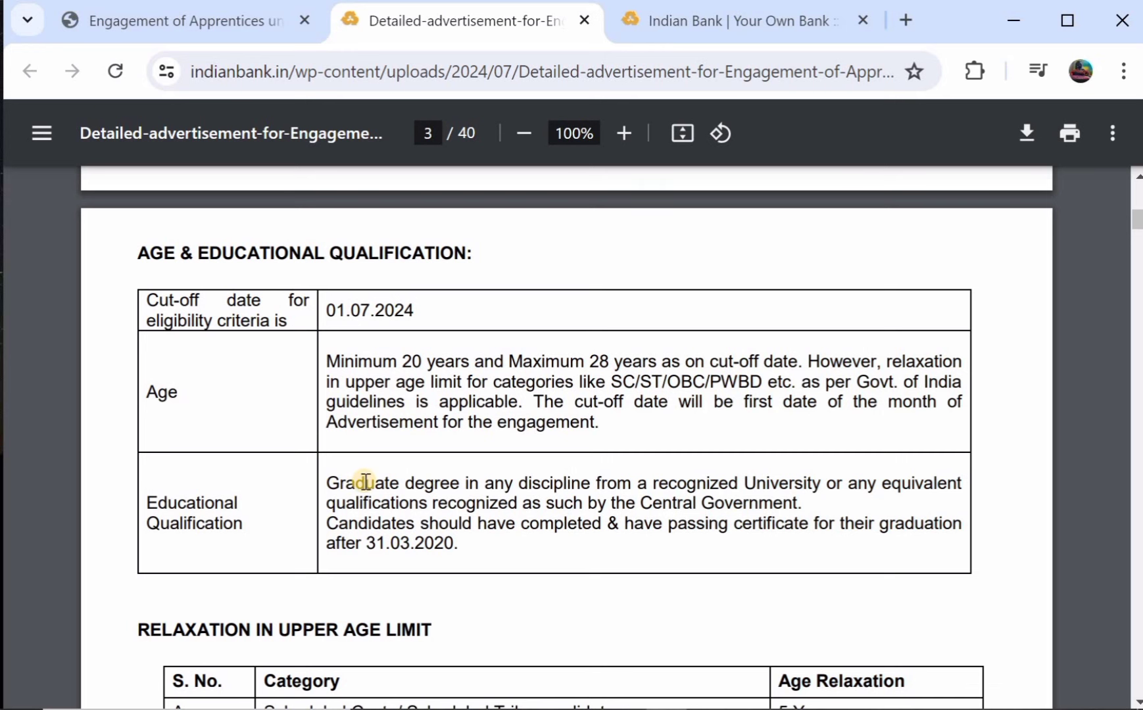
{"action": "scroll", "coordinate": [445, 488], "scroll_direction": "down", "scroll_amount": 1}
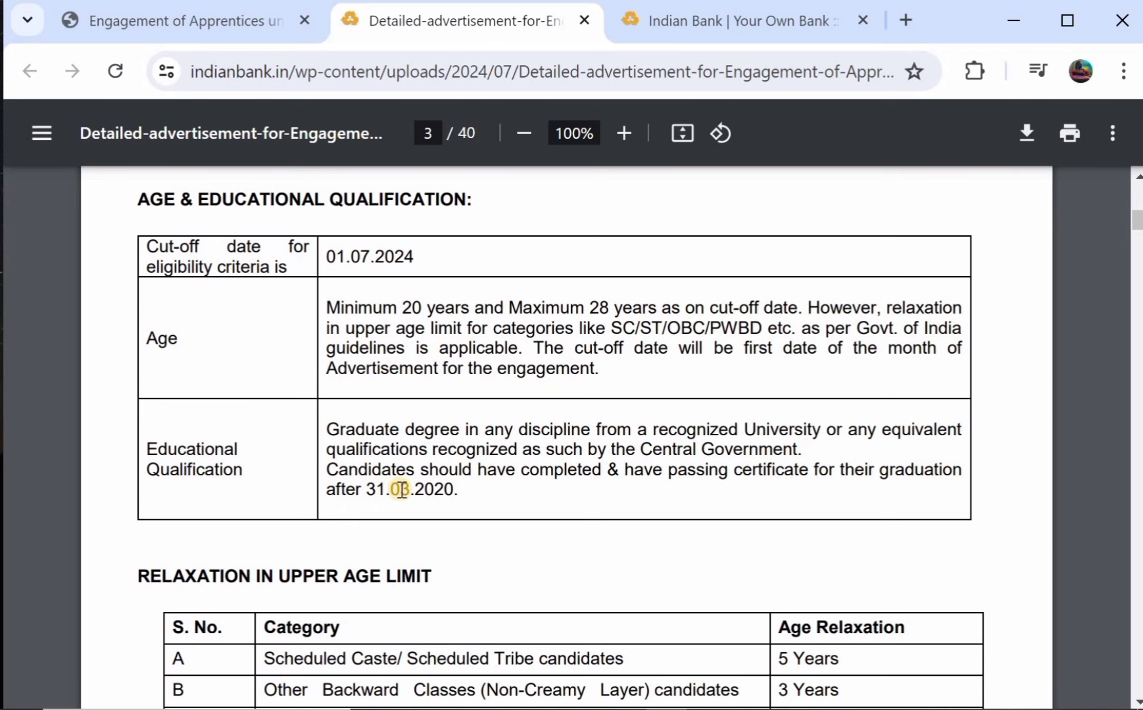
{"action": "scroll", "coordinate": [401, 490], "scroll_direction": "down", "scroll_amount": 1}
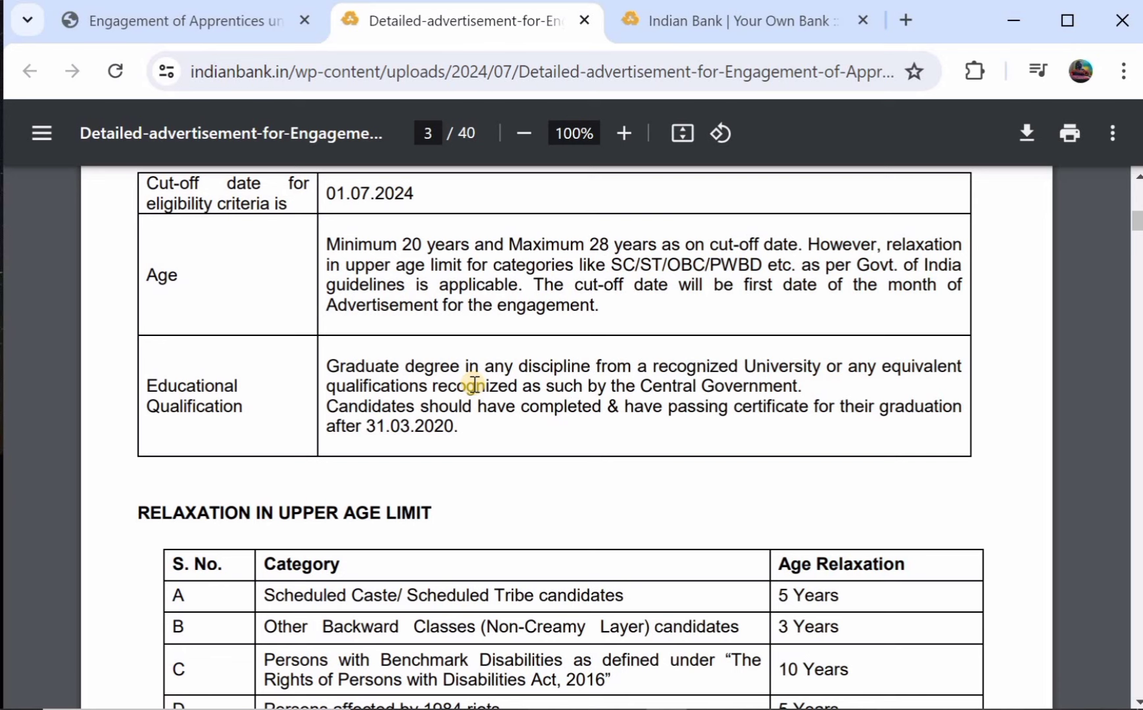
{"action": "scroll", "coordinate": [473, 384], "scroll_direction": "down", "scroll_amount": 3}
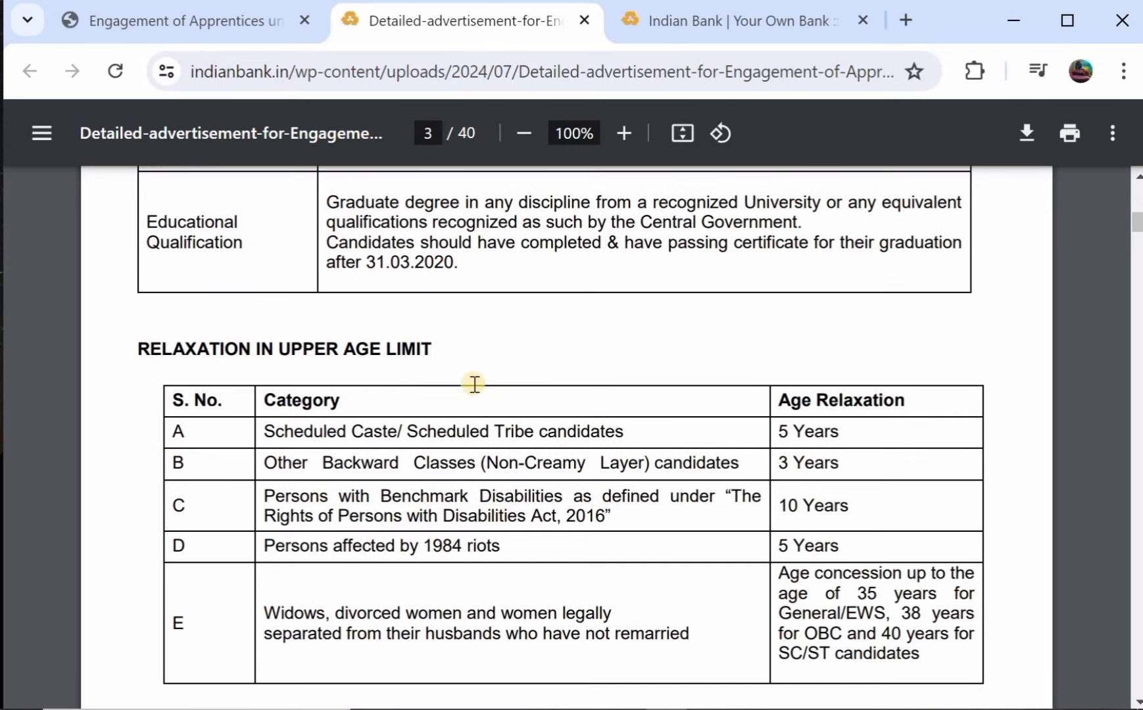
{"action": "scroll", "coordinate": [287, 406], "scroll_direction": "down", "scroll_amount": 3}
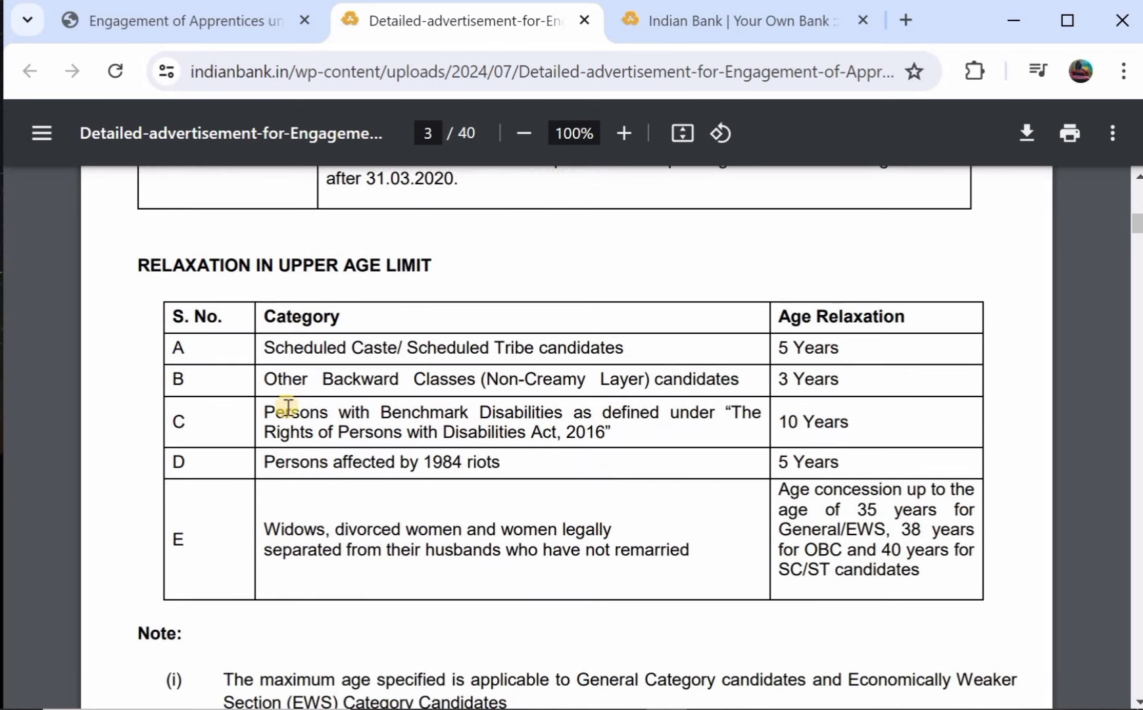
{"action": "scroll", "coordinate": [423, 373], "scroll_direction": "down", "scroll_amount": 8}
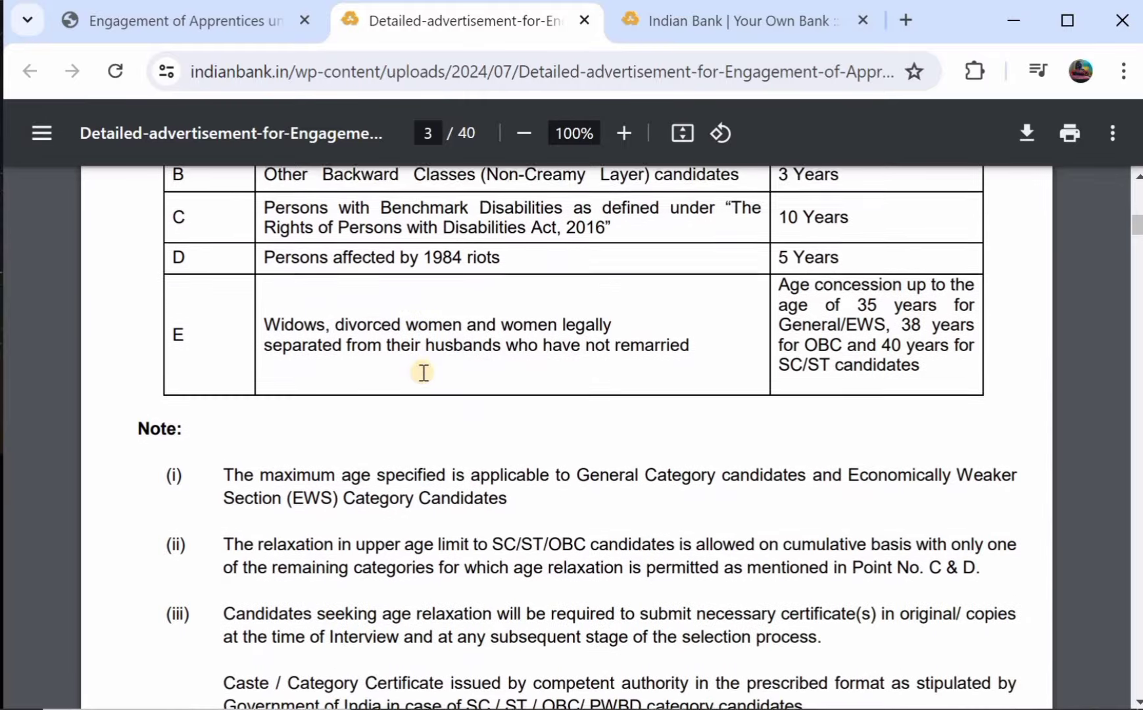
{"action": "scroll", "coordinate": [424, 372], "scroll_direction": "down", "scroll_amount": 8}
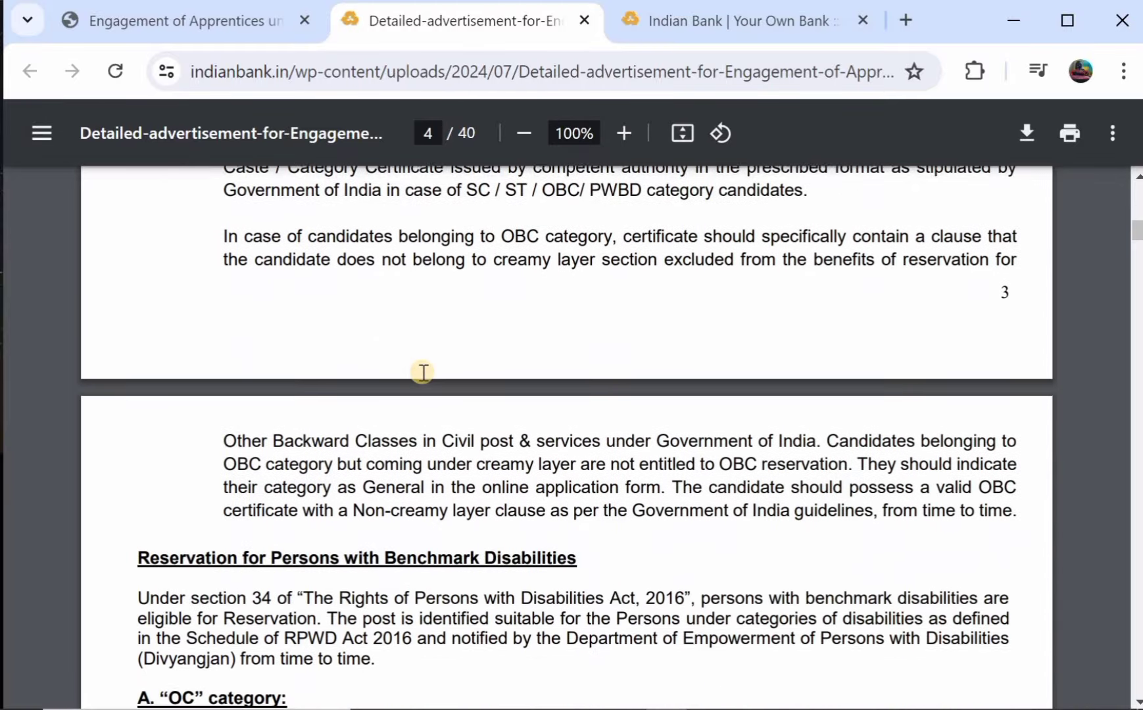
{"action": "scroll", "coordinate": [423, 372], "scroll_direction": "down", "scroll_amount": 8}
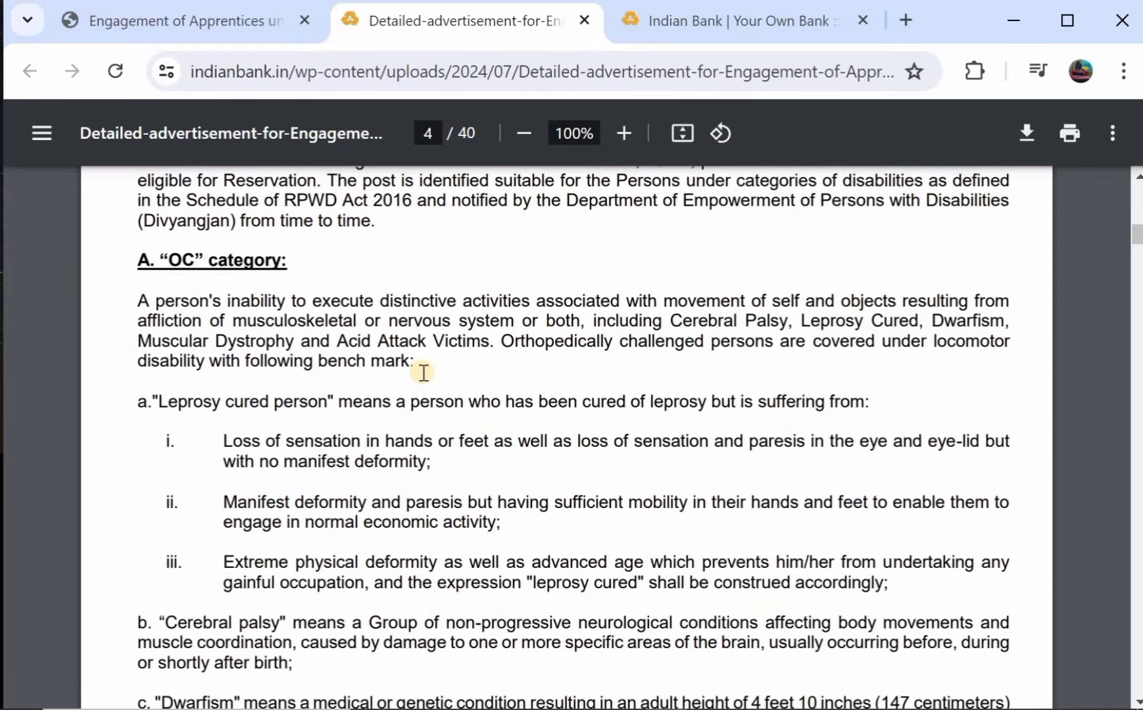
{"action": "scroll", "coordinate": [423, 372], "scroll_direction": "down", "scroll_amount": 8}
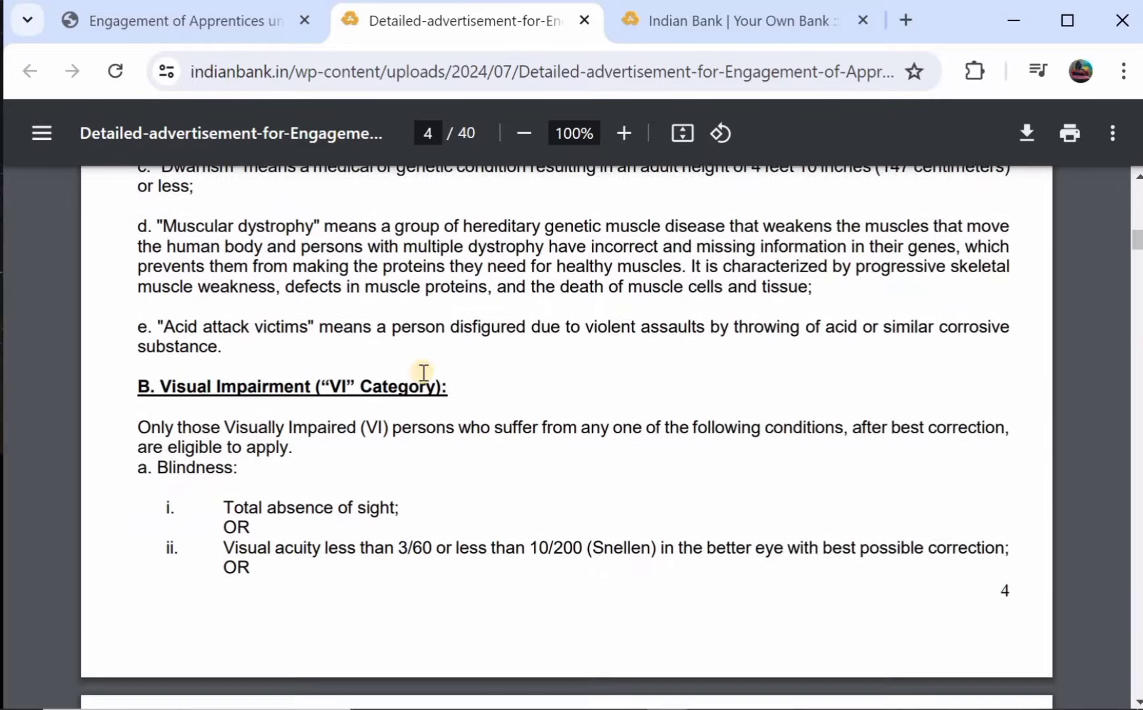
{"action": "scroll", "coordinate": [424, 372], "scroll_direction": "down", "scroll_amount": 8}
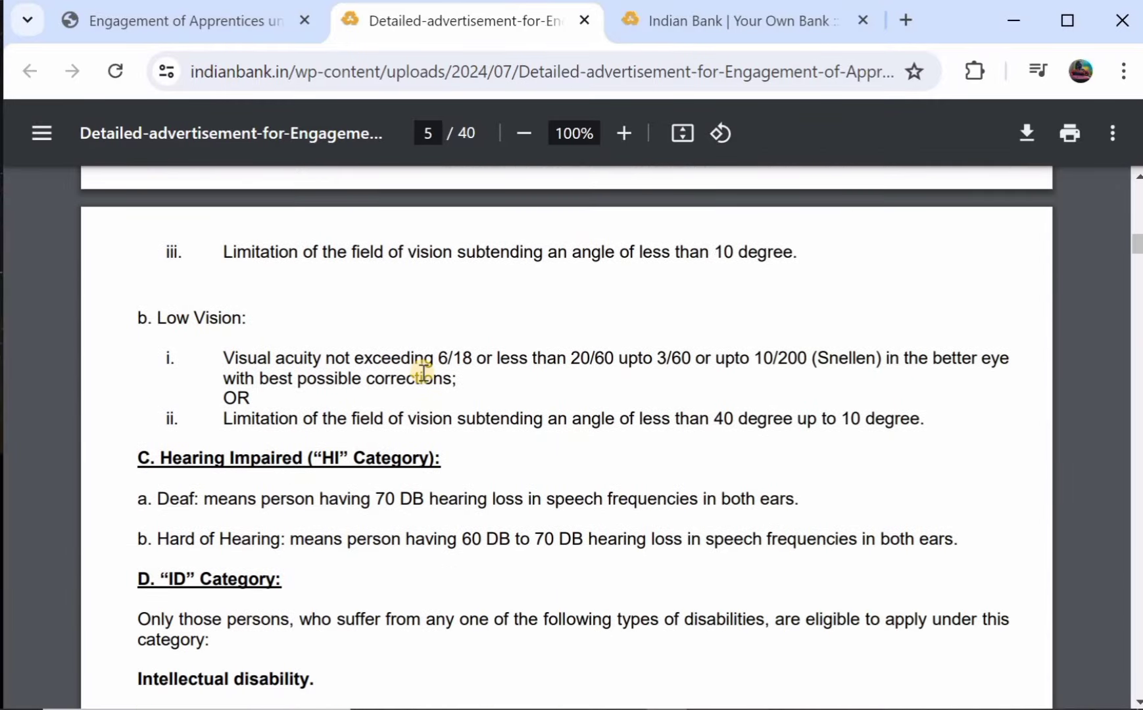
{"action": "scroll", "coordinate": [423, 373], "scroll_direction": "down", "scroll_amount": 2}
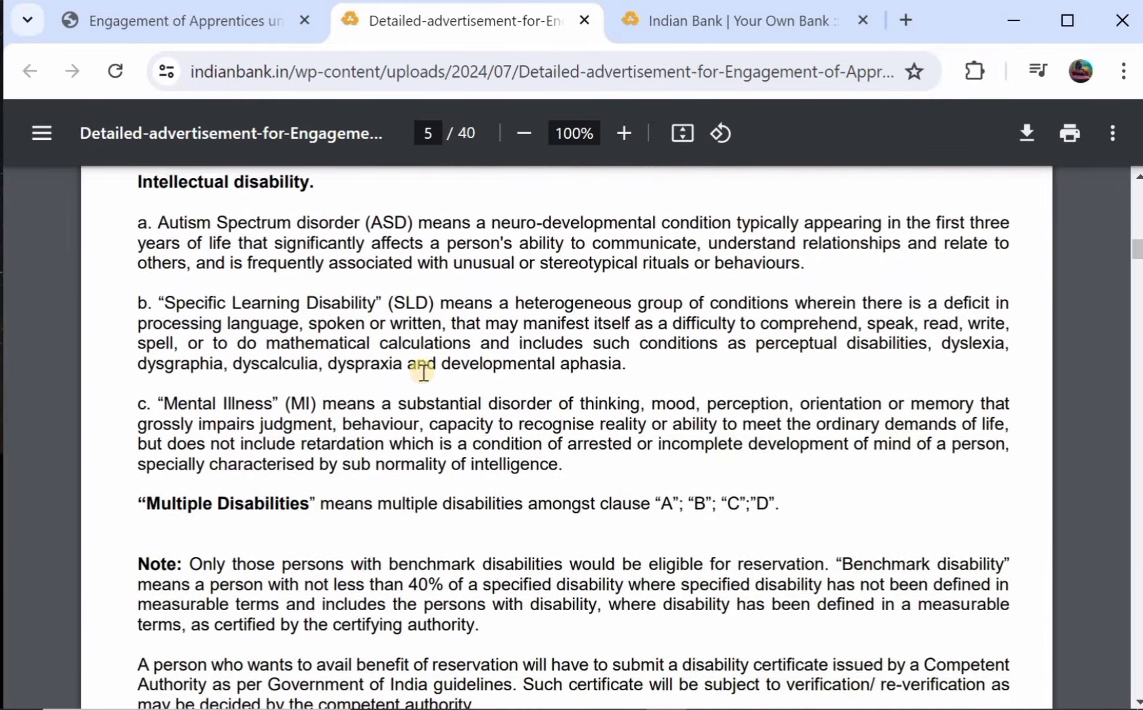
{"action": "scroll", "coordinate": [424, 372], "scroll_direction": "up", "scroll_amount": 3}
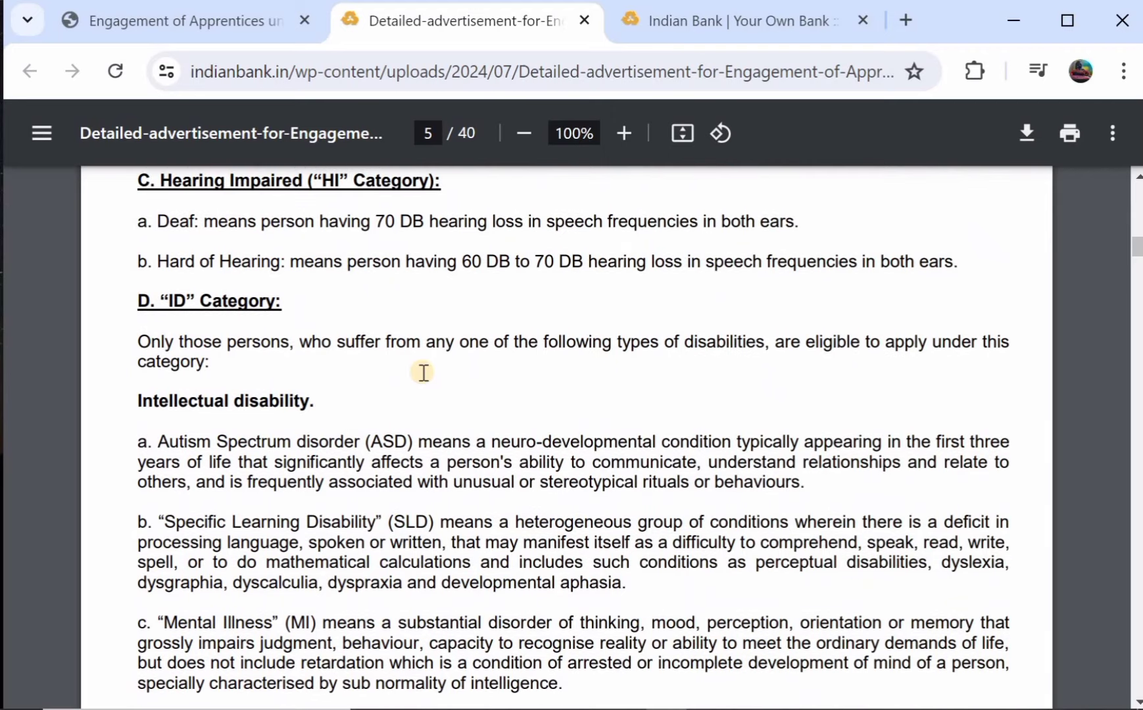
{"action": "scroll", "coordinate": [424, 372], "scroll_direction": "down", "scroll_amount": 7}
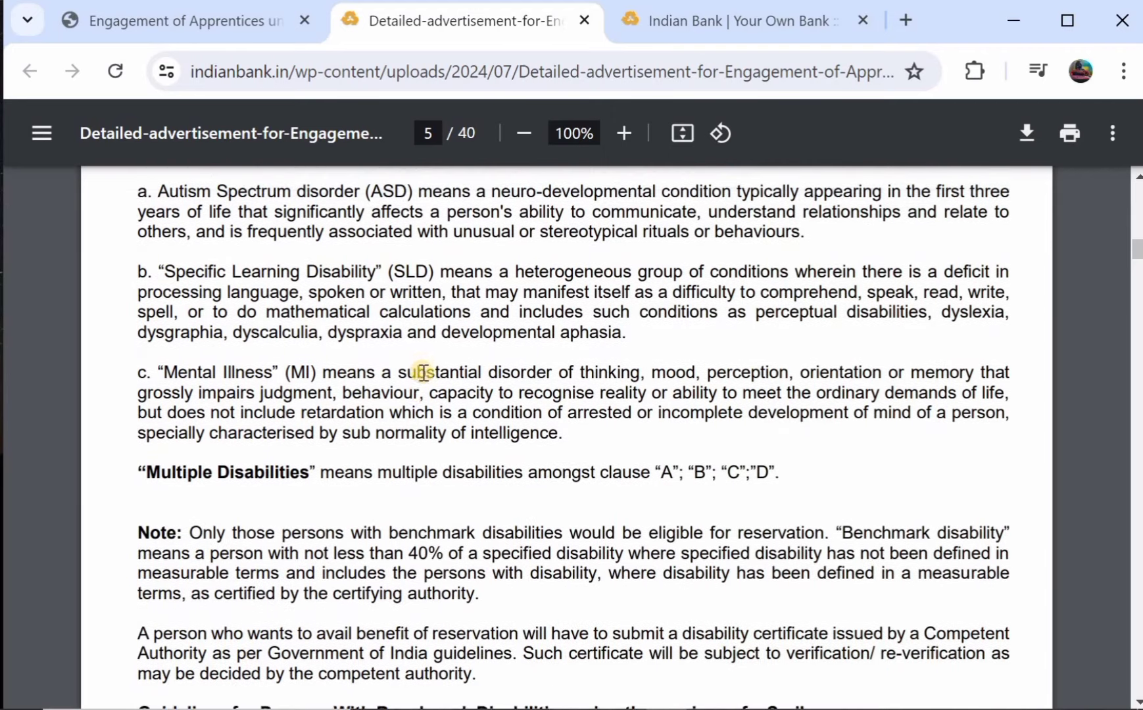
{"action": "scroll", "coordinate": [423, 372], "scroll_direction": "down", "scroll_amount": 1}
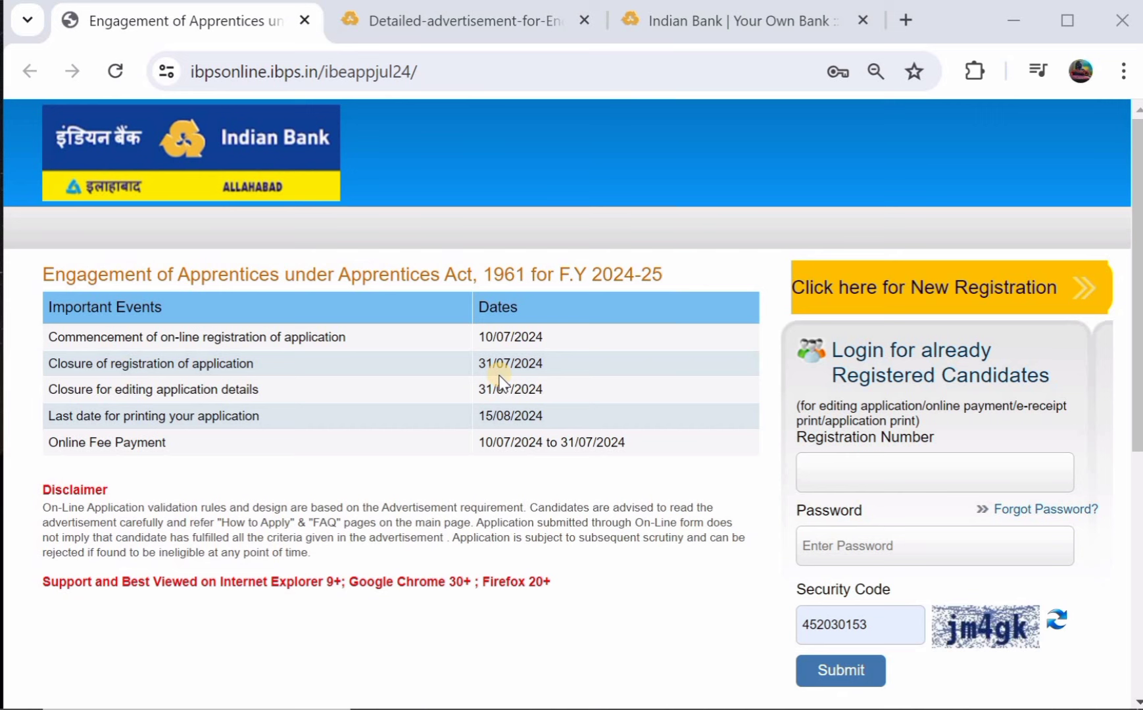
{"action": "left_click", "coordinate": [877, 289]}
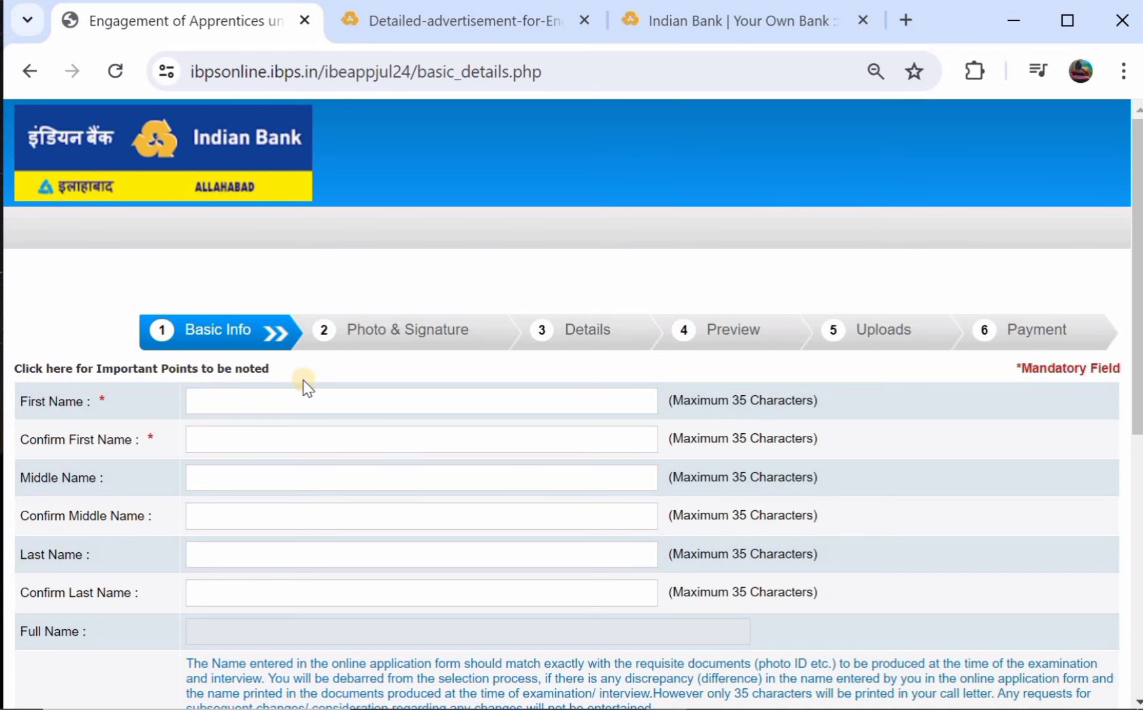
{"action": "scroll", "coordinate": [307, 388], "scroll_direction": "down", "scroll_amount": 1}
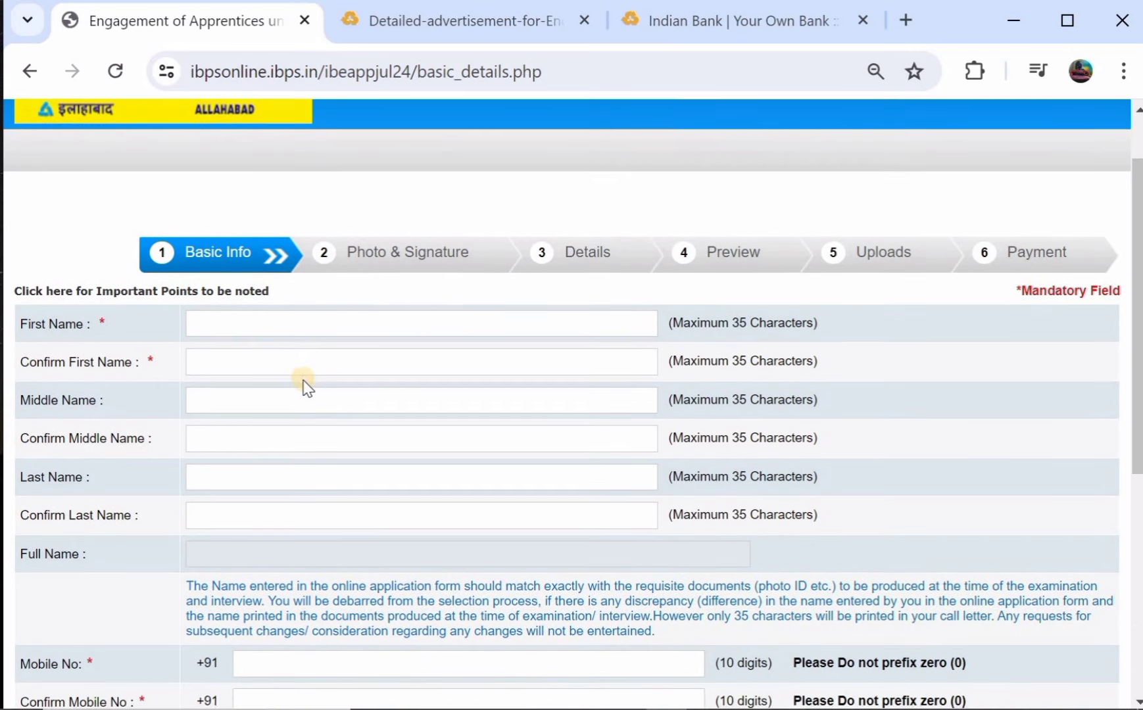
{"action": "left_click", "coordinate": [291, 323]}
{"action": "left_click", "coordinate": [277, 363]}
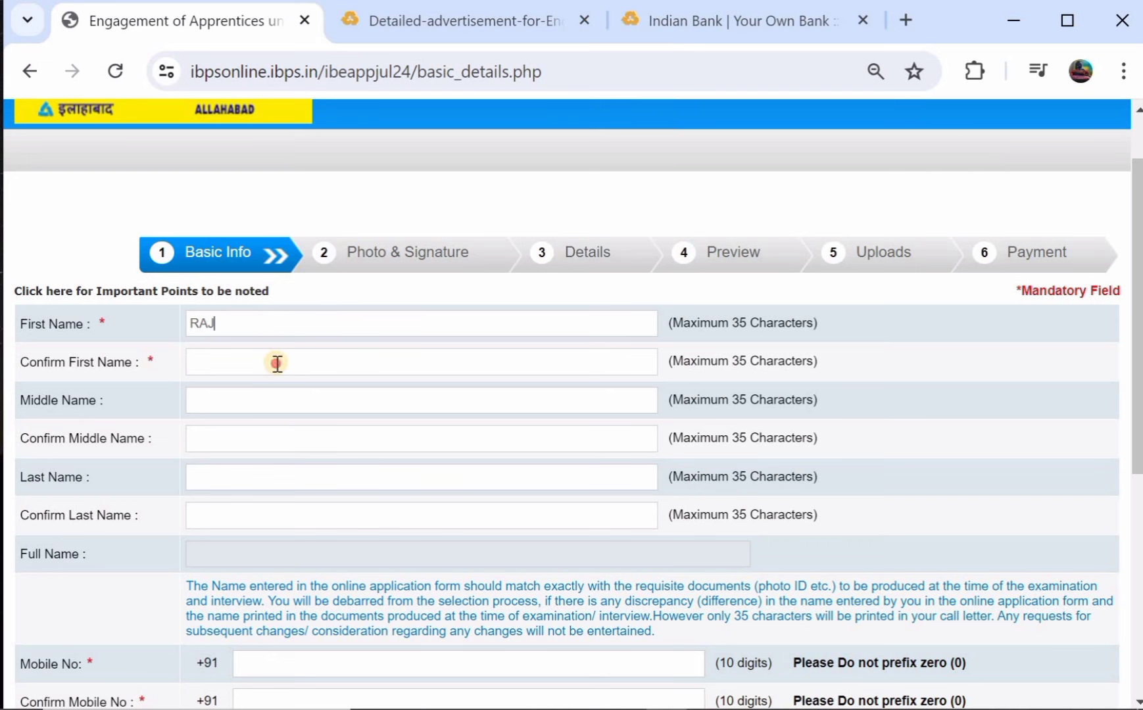
{"action": "scroll", "coordinate": [263, 371], "scroll_direction": "down", "scroll_amount": 1}
{"action": "scroll", "coordinate": [254, 380], "scroll_direction": "down", "scroll_amount": 2}
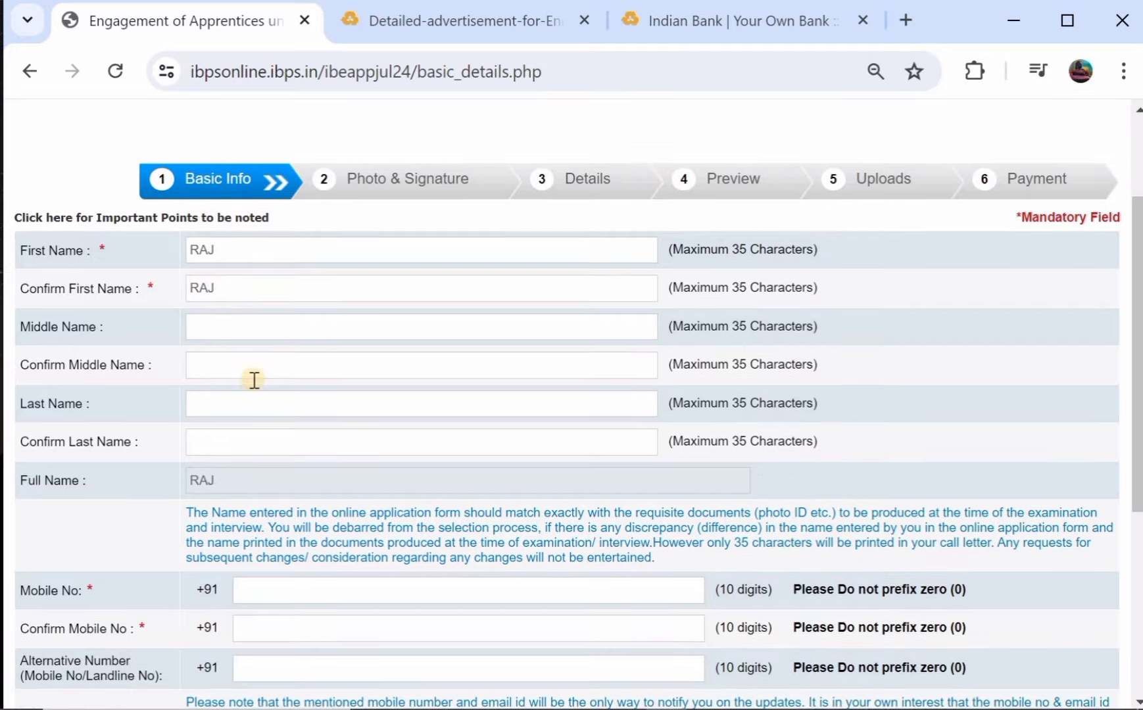
{"action": "left_click", "coordinate": [253, 388]}
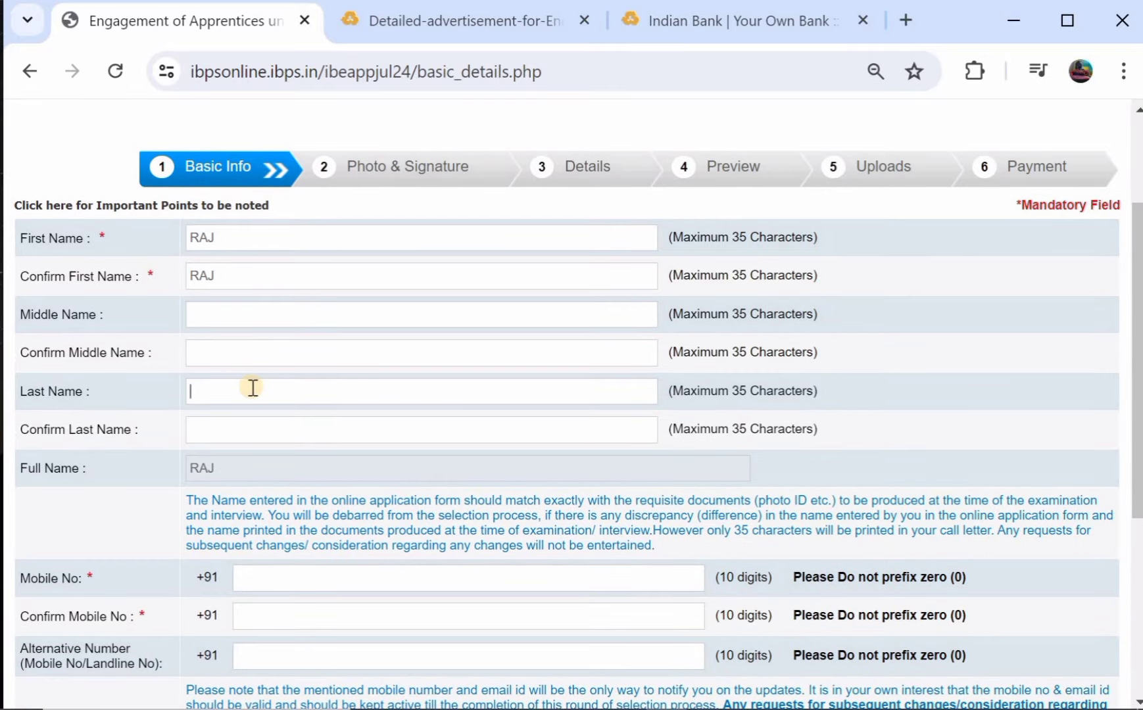
{"action": "left_click", "coordinate": [255, 440]}
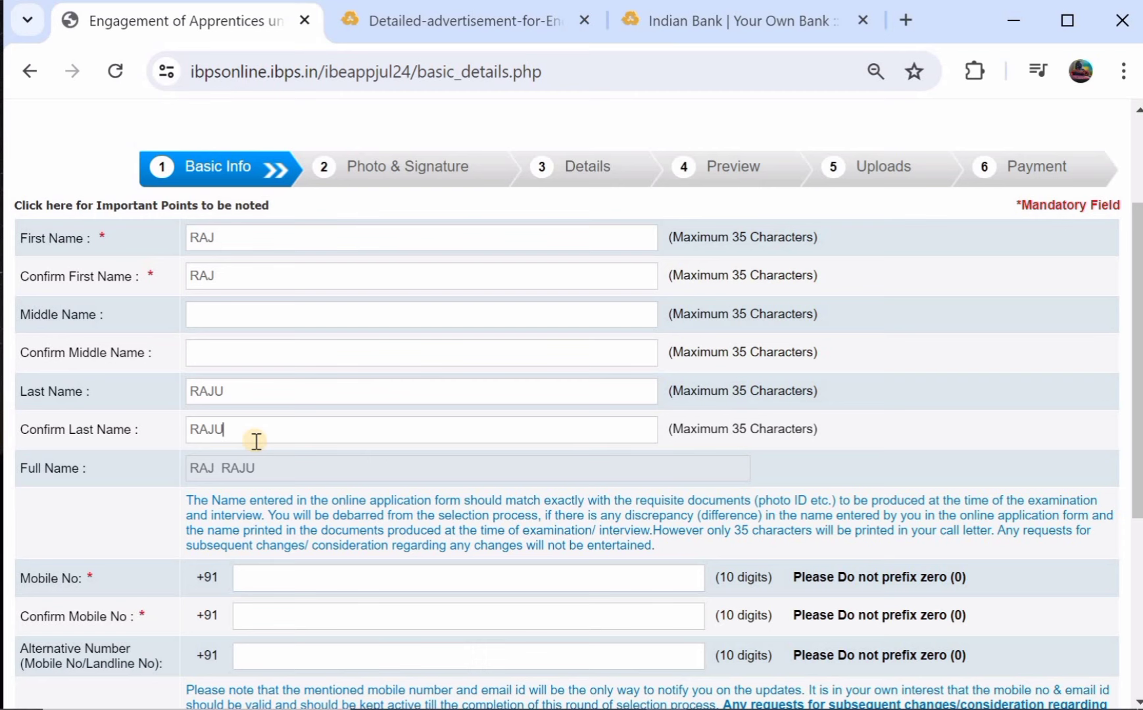
{"action": "scroll", "coordinate": [256, 440], "scroll_direction": "down", "scroll_amount": 1}
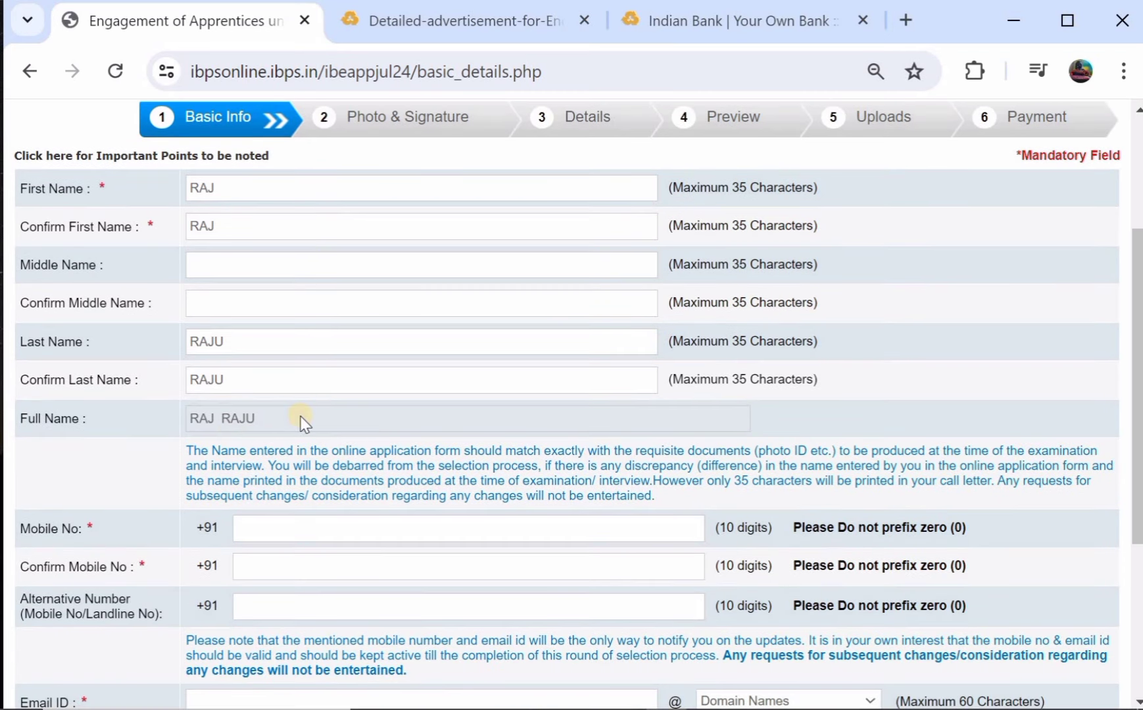
{"action": "scroll", "coordinate": [301, 421], "scroll_direction": "down", "scroll_amount": 2}
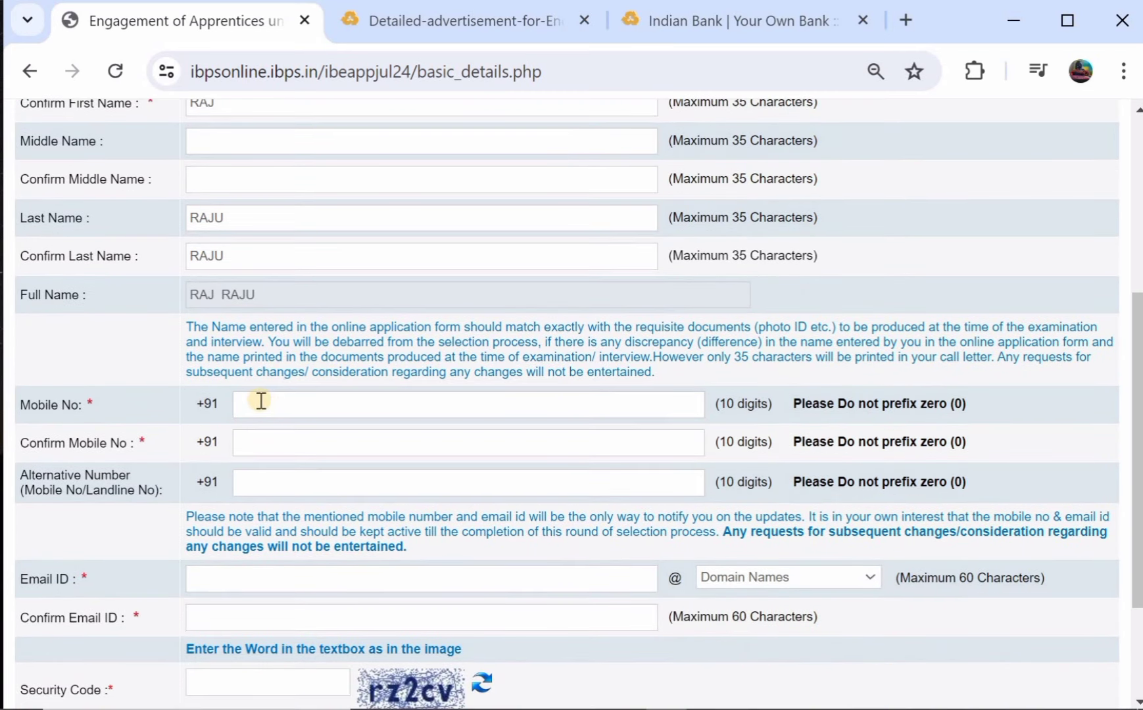
{"action": "scroll", "coordinate": [281, 402], "scroll_direction": "down", "scroll_amount": 2}
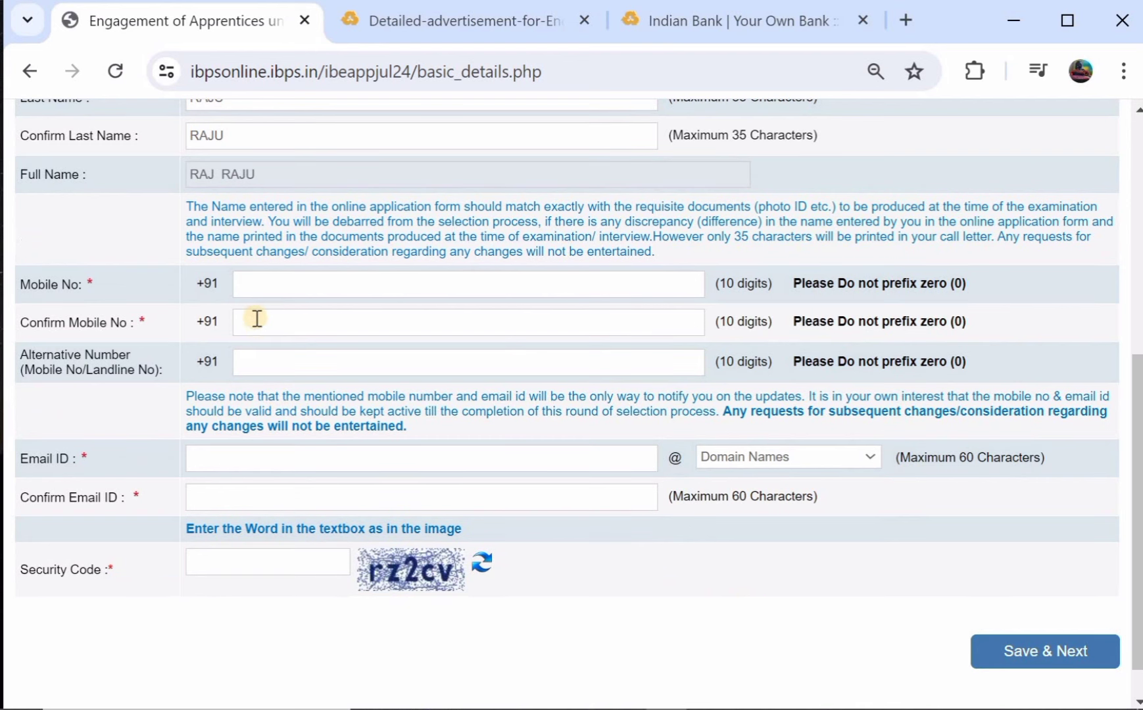
{"action": "scroll", "coordinate": [274, 319], "scroll_direction": "down", "scroll_amount": 1}
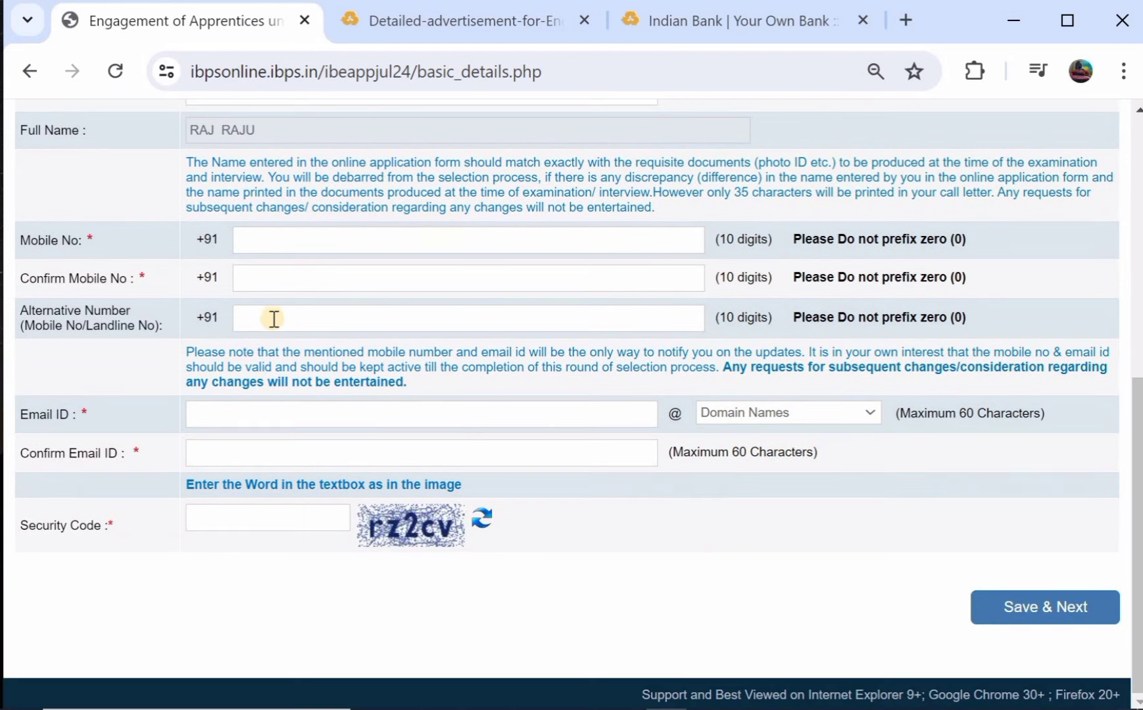
Enter the email ID with the gmail.com domain, fill in the confirmation email, and save Basic Info.
{"action": "left_click", "coordinate": [249, 413]}
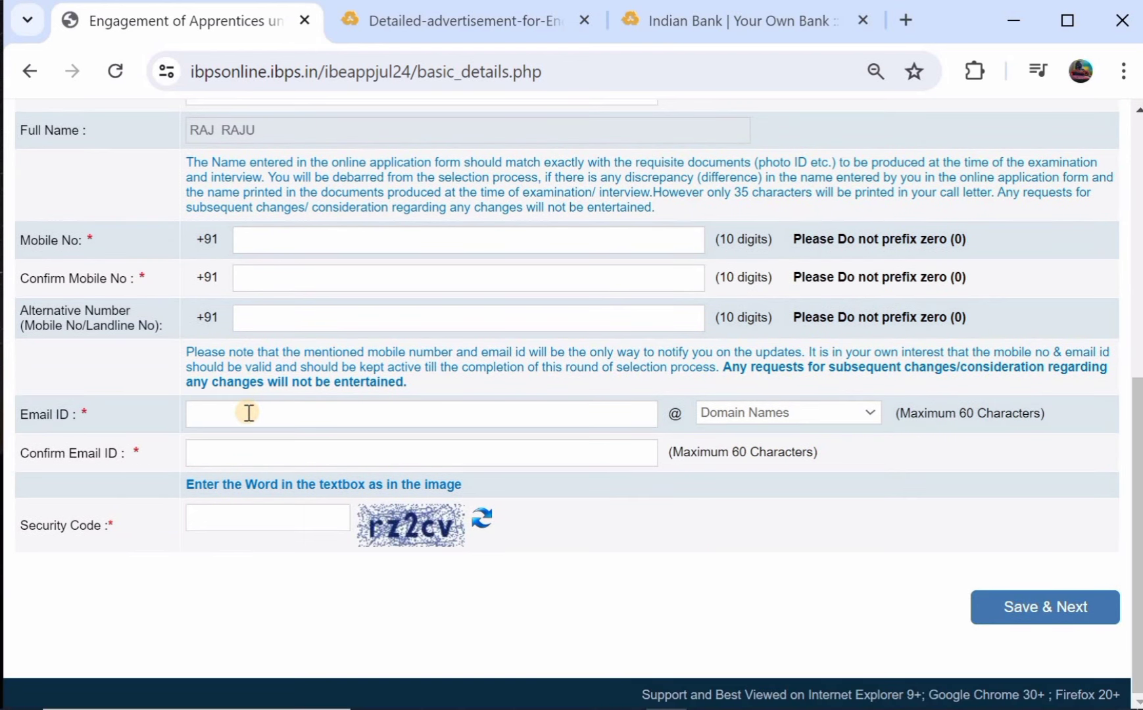
{"action": "type", "text": "TERA"}
{"action": "key", "text": "BackSpace"}
{"action": "key", "text": "BackSpace"}
{"action": "key", "text": "BackSpace"}
{"action": "left_click", "coordinate": [726, 407]}
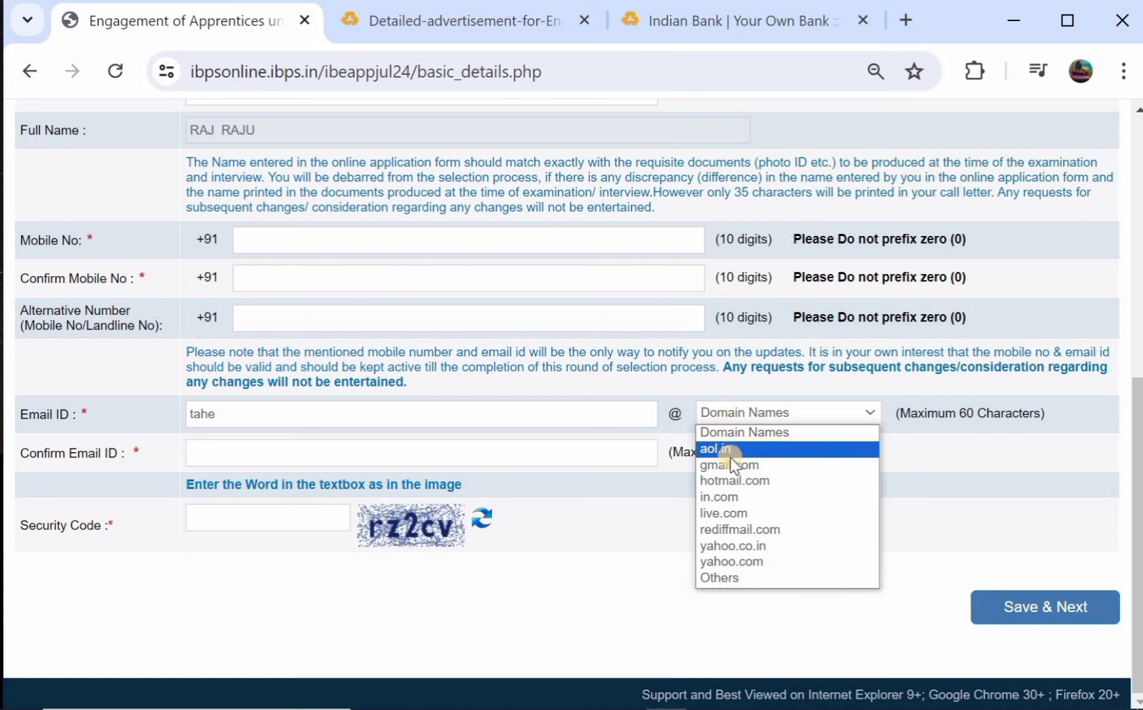
{"action": "left_click", "coordinate": [729, 464]}
{"action": "left_click", "coordinate": [402, 453]}
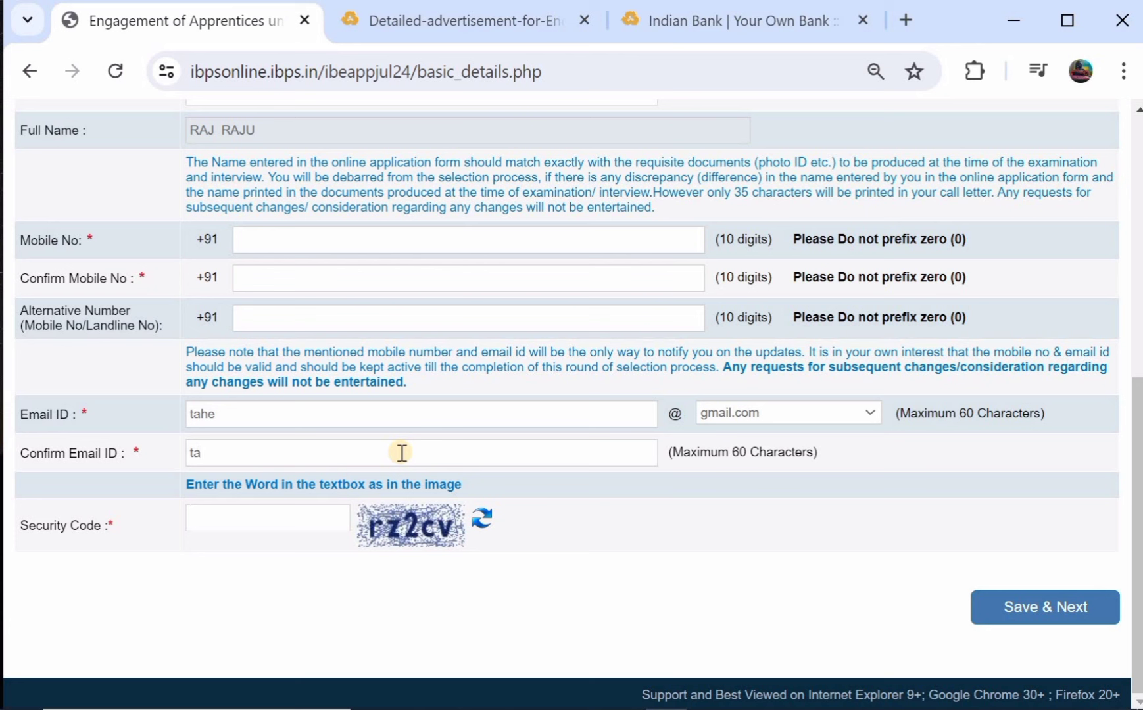
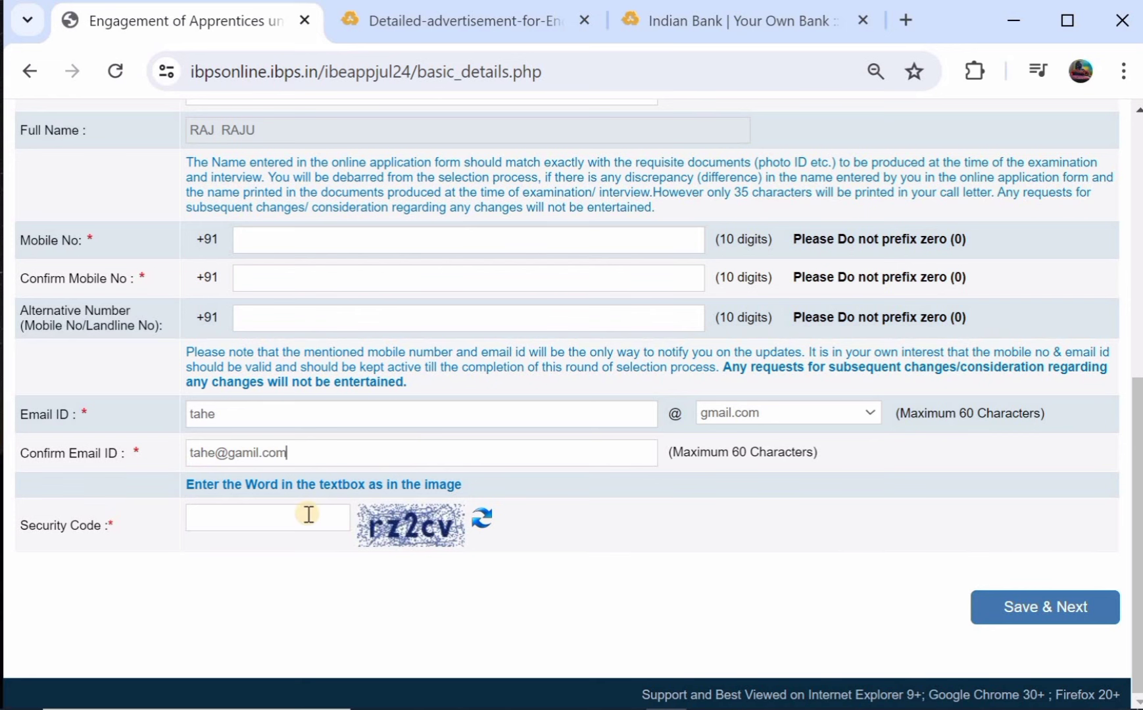
{"action": "left_click", "coordinate": [1009, 608]}
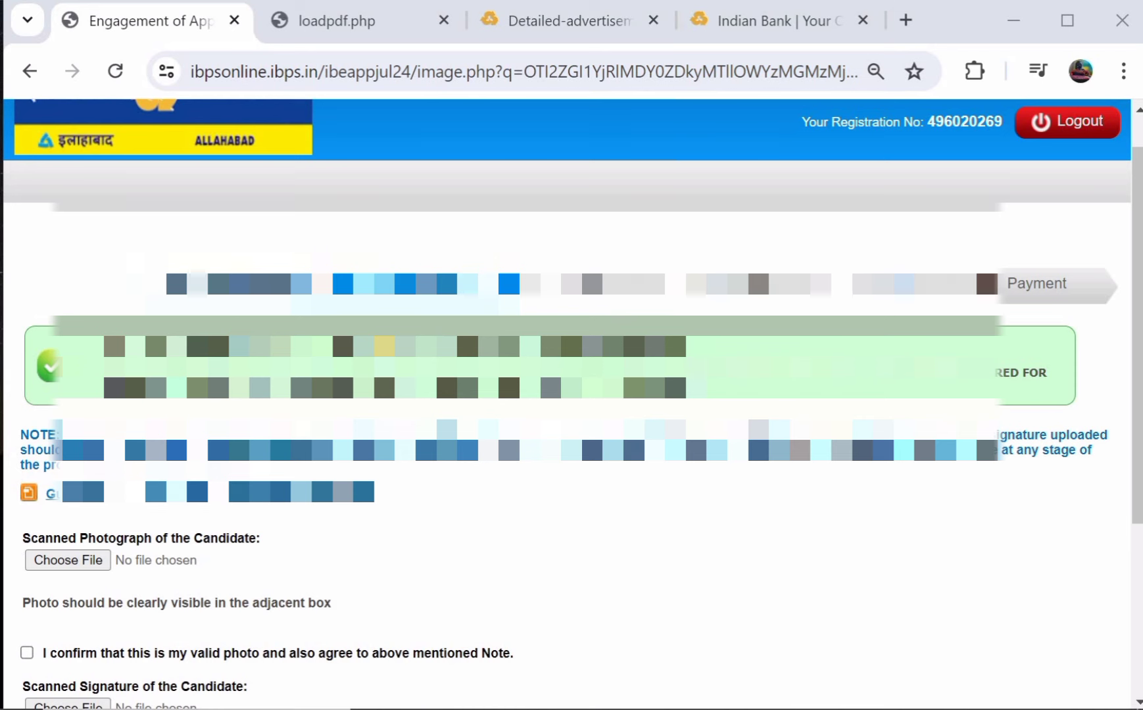
Open the photo and signature scanning guidelines document from the upload page.
{"action": "scroll", "coordinate": [572, 404], "scroll_direction": "down", "scroll_amount": 1}
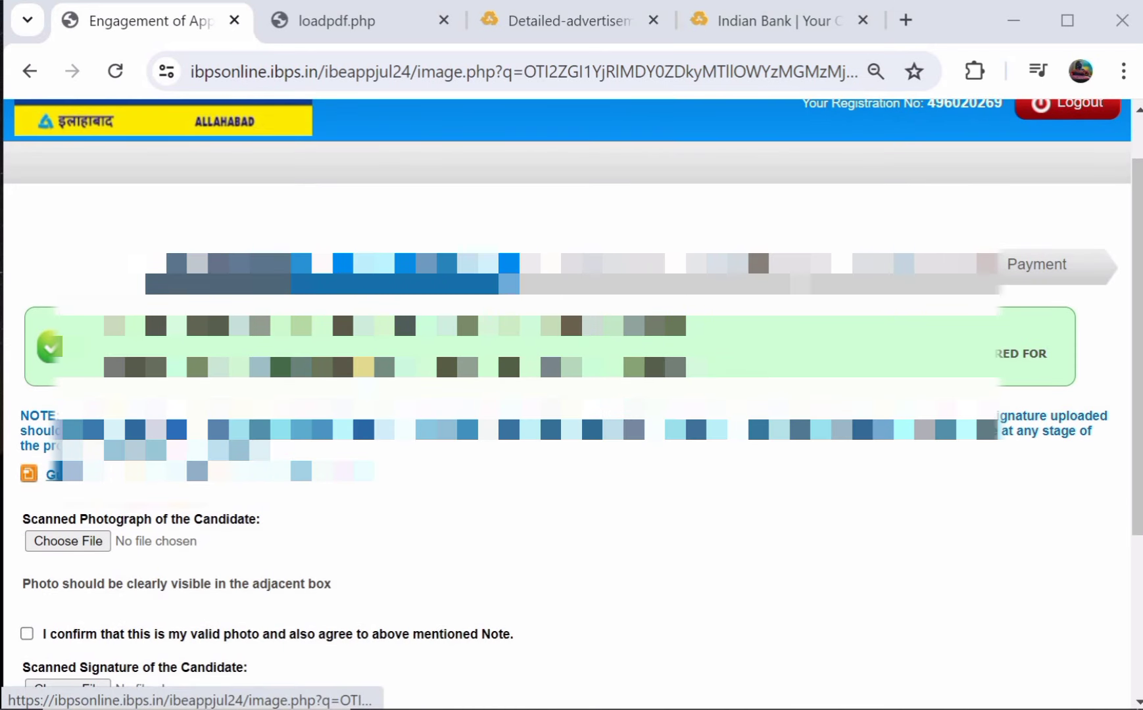
{"action": "scroll", "coordinate": [572, 404], "scroll_direction": "down", "scroll_amount": 1}
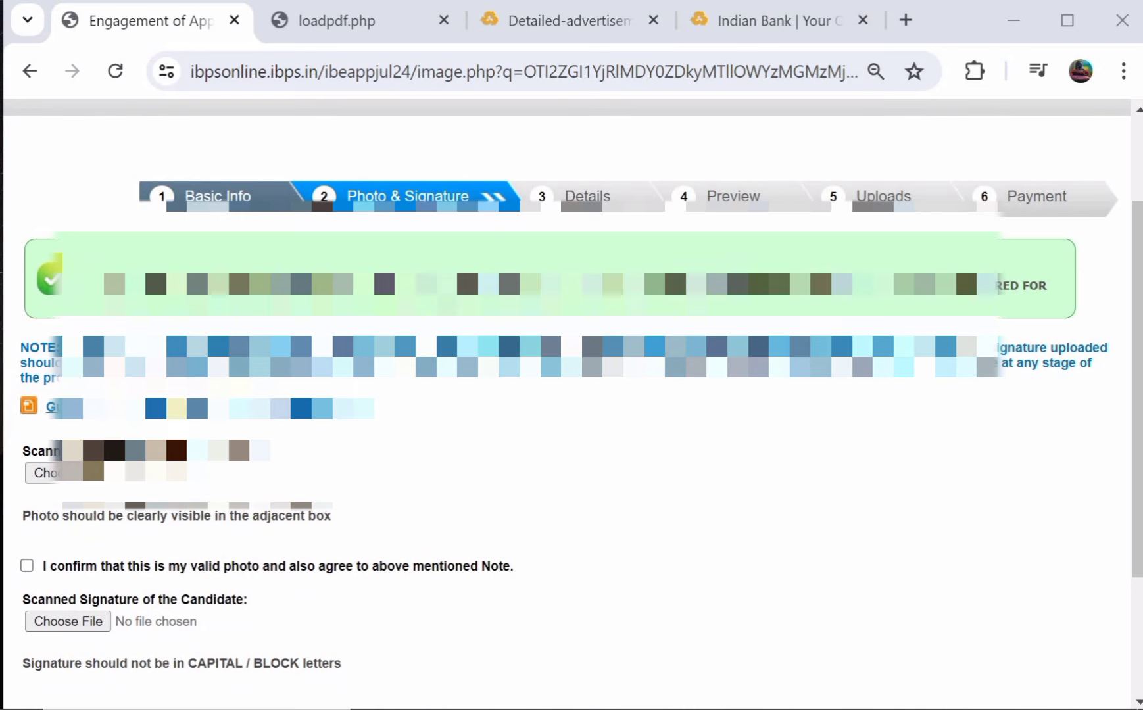
{"action": "left_click", "coordinate": [335, 29]}
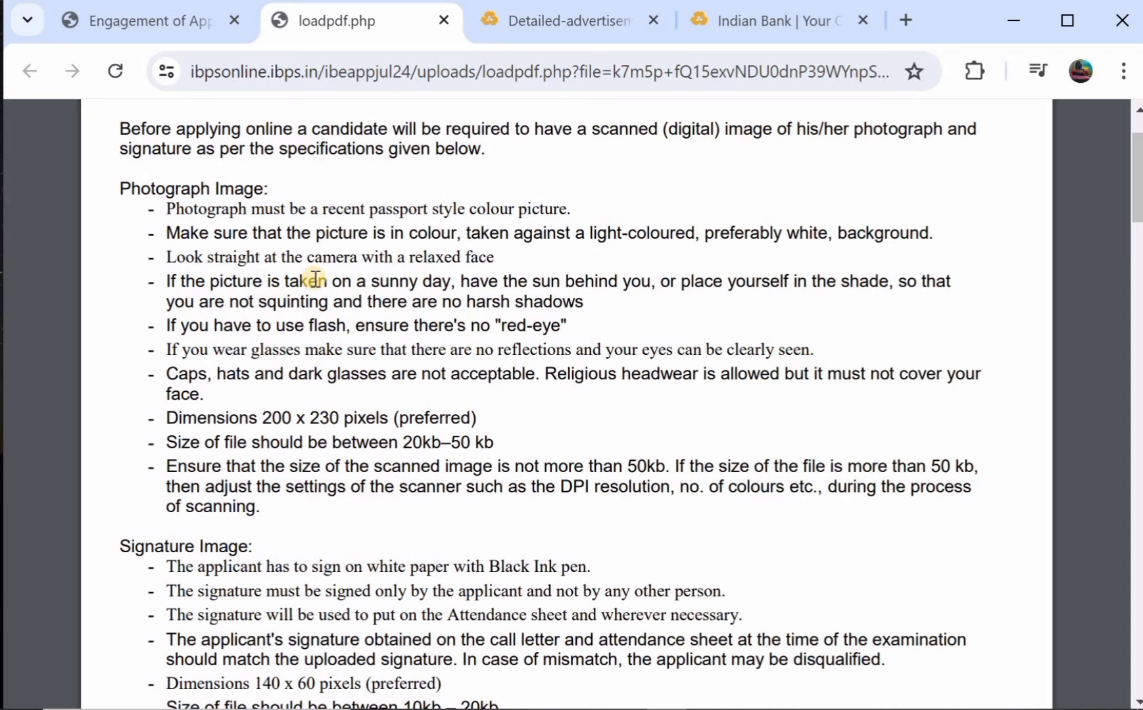
Read the photo and signature specifications, then return to the upload form.
{"action": "scroll", "coordinate": [315, 279], "scroll_direction": "down", "scroll_amount": 3}
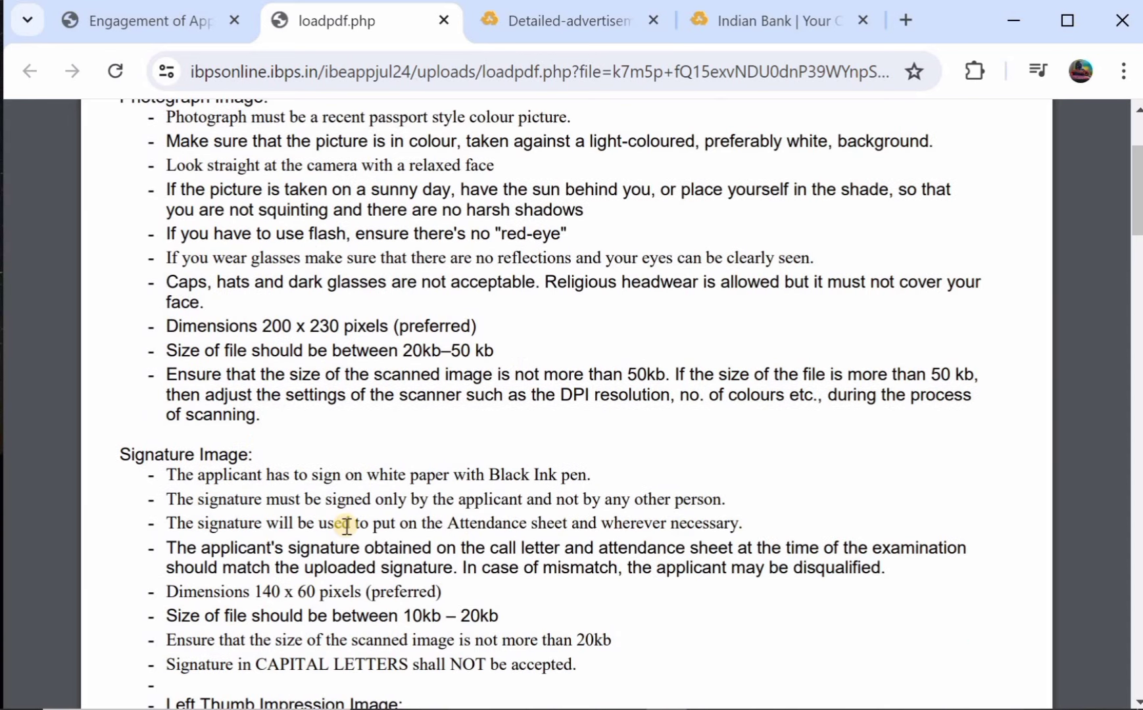
{"action": "scroll", "coordinate": [394, 546], "scroll_direction": "down", "scroll_amount": 2}
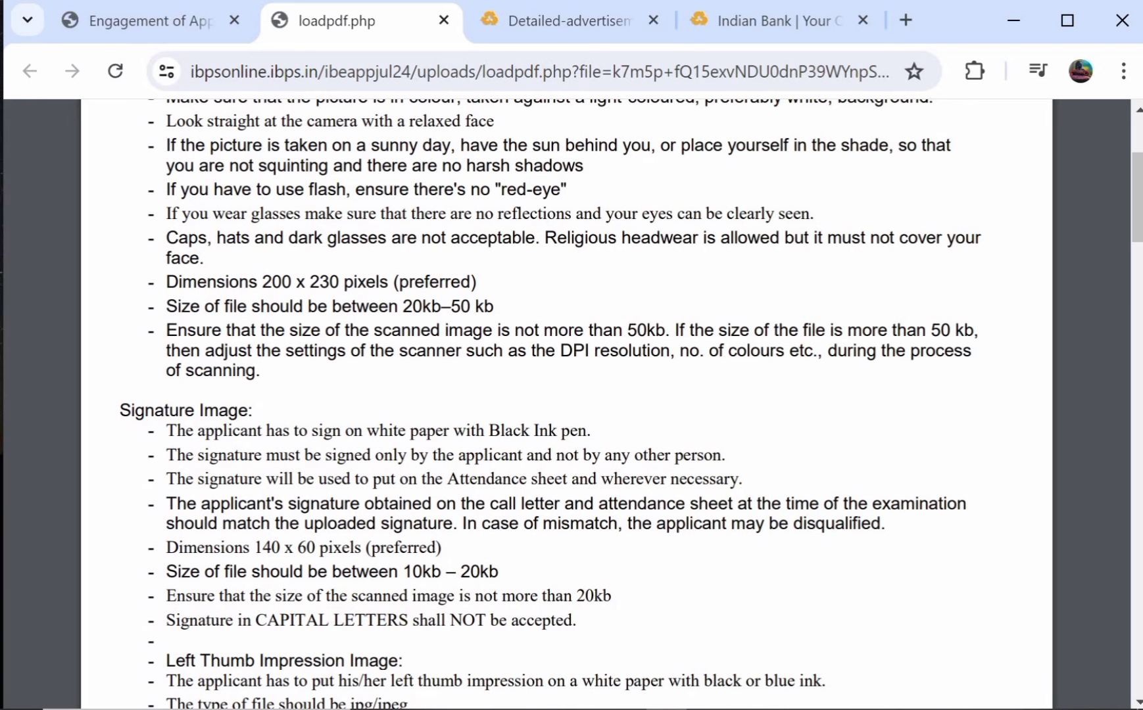
{"action": "left_click", "coordinate": [151, 26]}
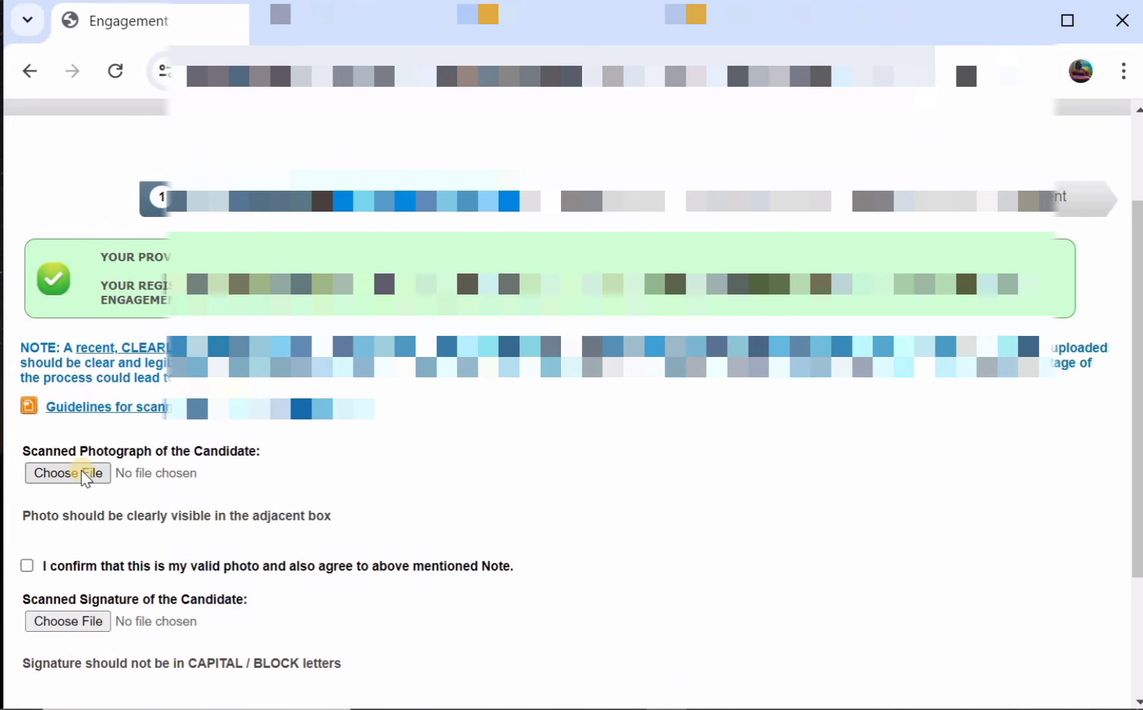
Tick the photo and signature confirmation checkboxes and continue to the Details step.
{"action": "scroll", "coordinate": [85, 476], "scroll_direction": "down", "scroll_amount": 1}
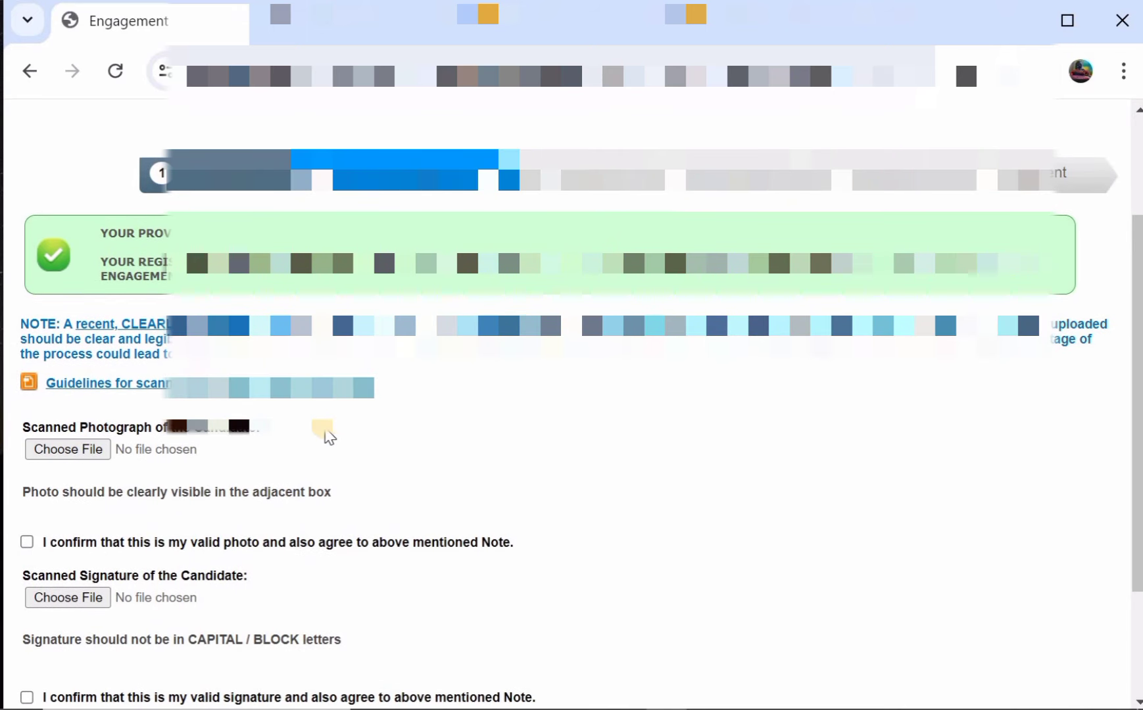
{"action": "scroll", "coordinate": [324, 436], "scroll_direction": "down", "scroll_amount": 2}
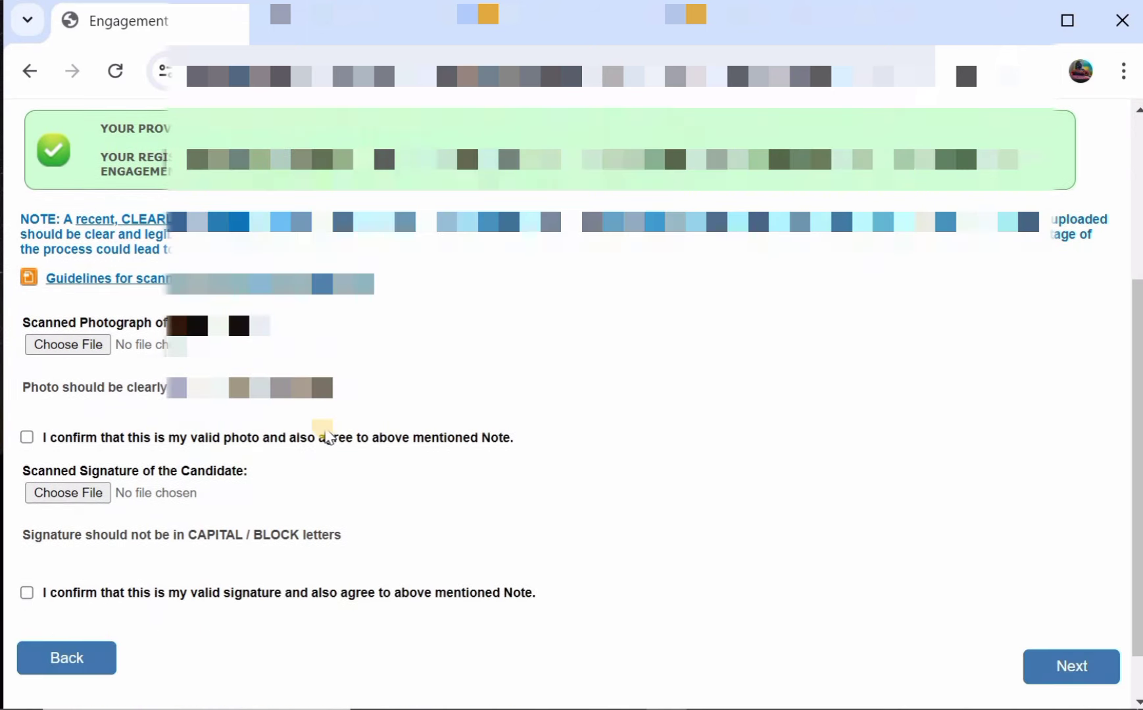
{"action": "left_click", "coordinate": [27, 438]}
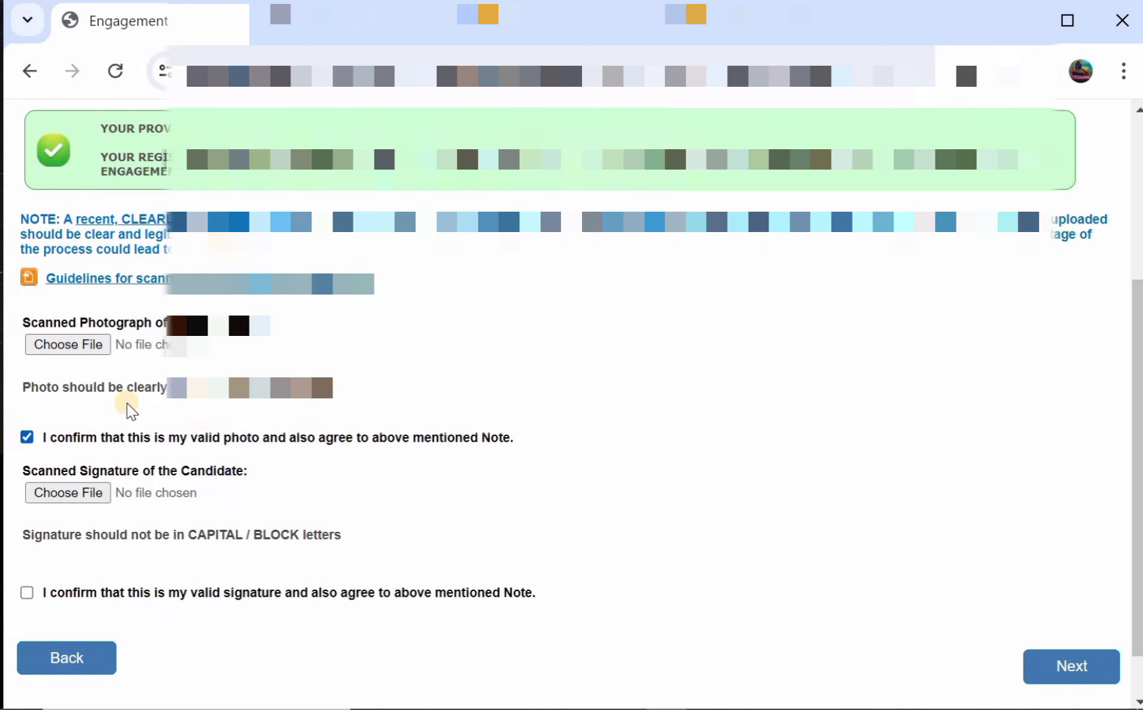
{"action": "scroll", "coordinate": [125, 412], "scroll_direction": "down", "scroll_amount": 1}
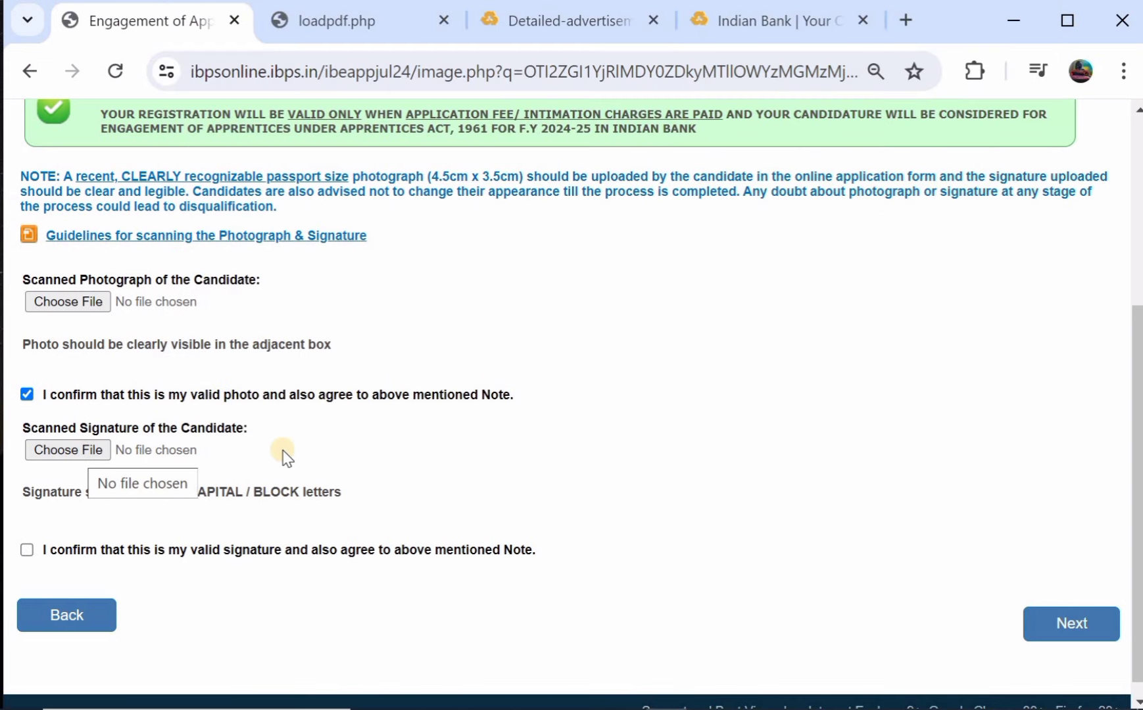
{"action": "scroll", "coordinate": [282, 483], "scroll_direction": "down", "scroll_amount": 1}
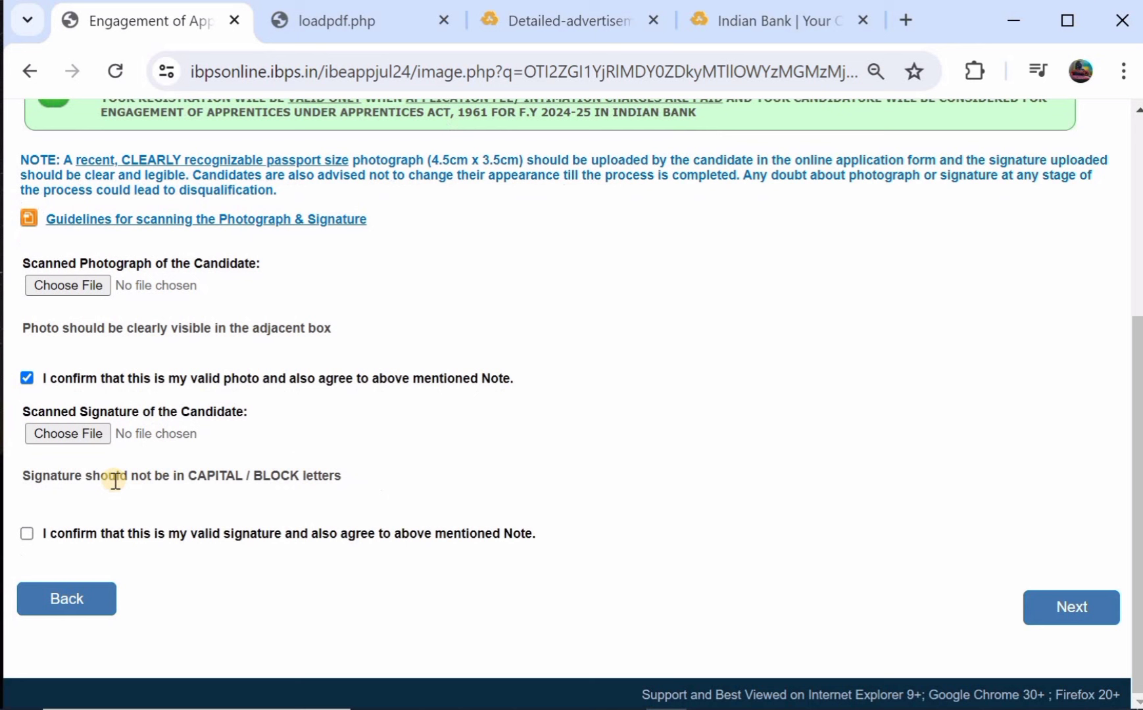
{"action": "left_click", "coordinate": [27, 534]}
{"action": "left_click", "coordinate": [1057, 605]}
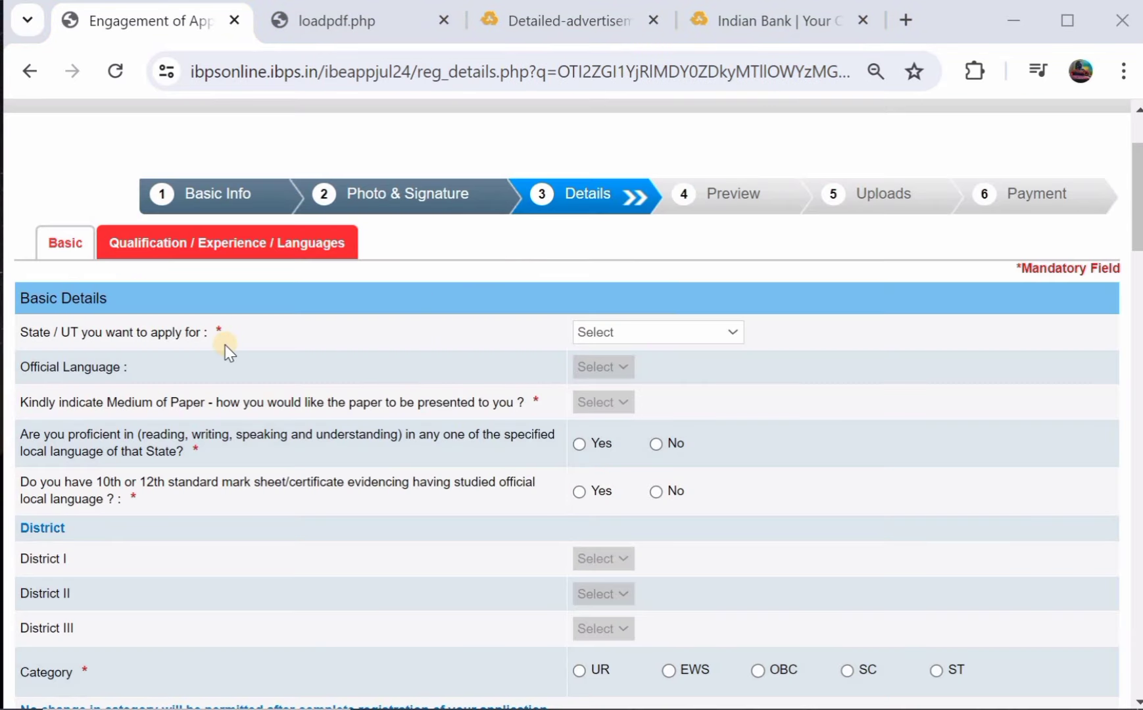
Choose TELANGANA as the state and Telugu as the official language.
{"action": "left_click", "coordinate": [624, 333]}
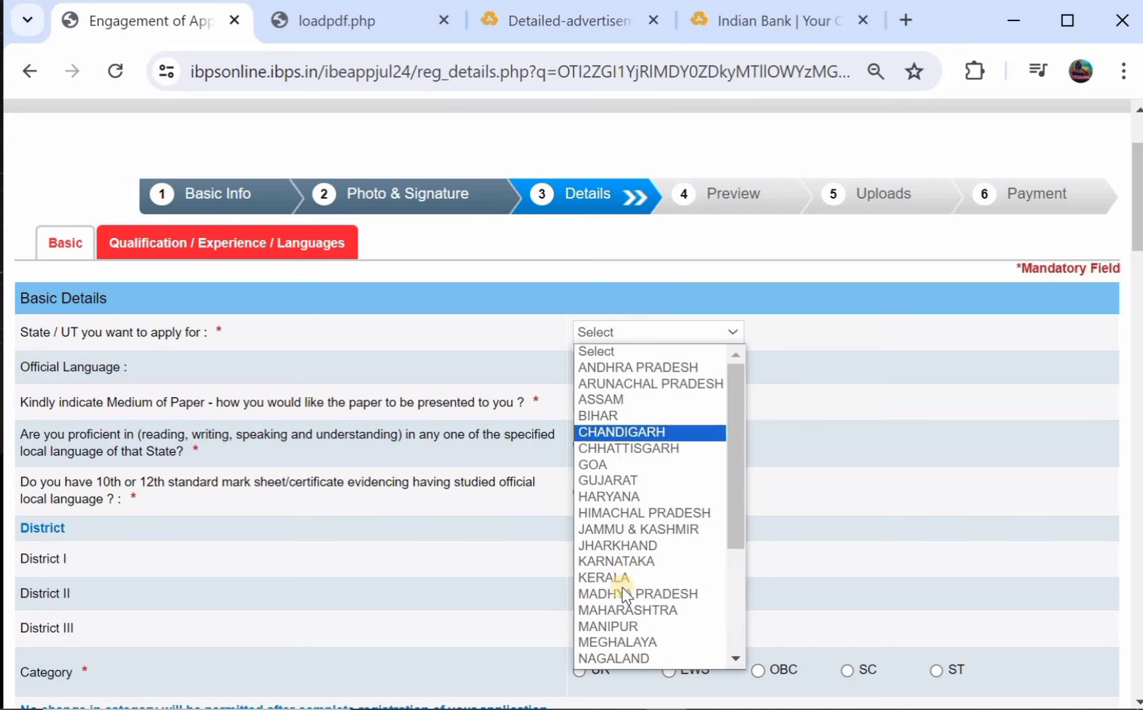
{"action": "scroll", "coordinate": [622, 587], "scroll_direction": "down", "scroll_amount": 3}
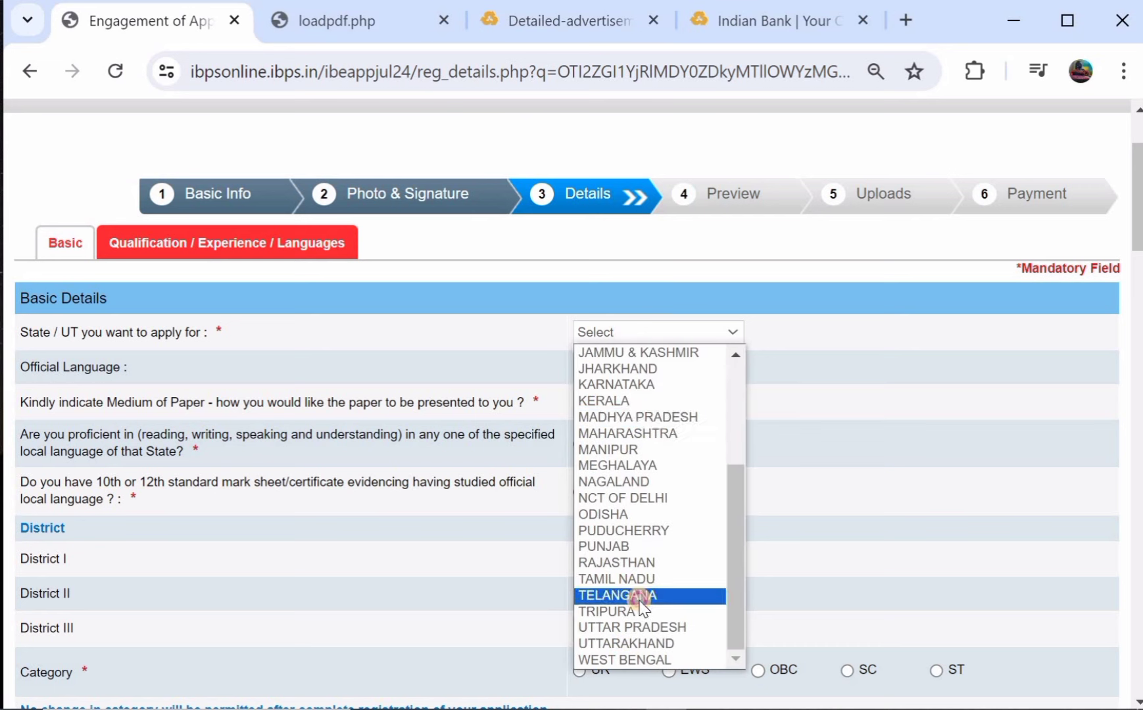
{"action": "left_click", "coordinate": [494, 568]}
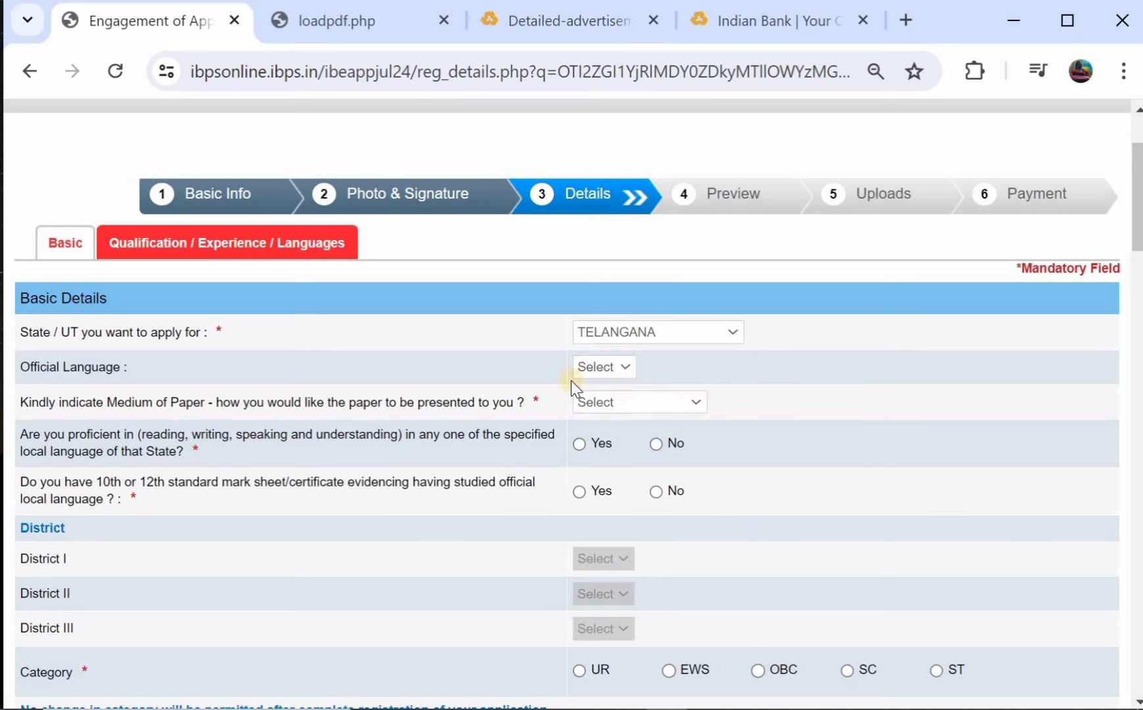
{"action": "left_click", "coordinate": [617, 369]}
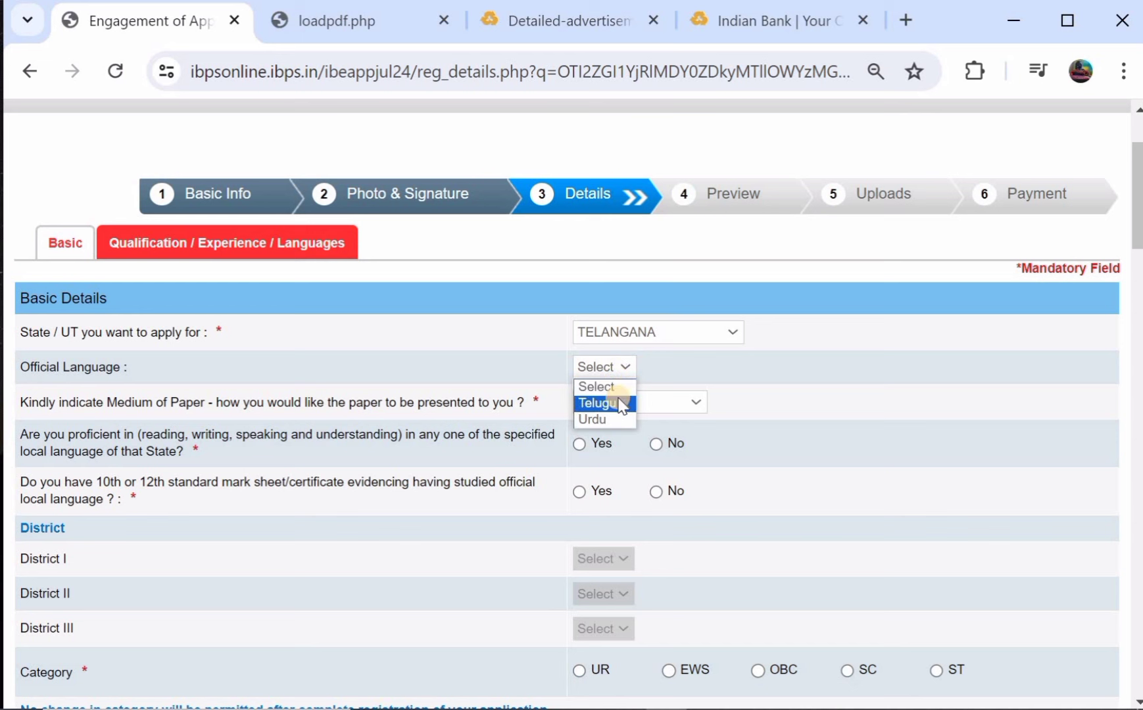
{"action": "left_click", "coordinate": [622, 404]}
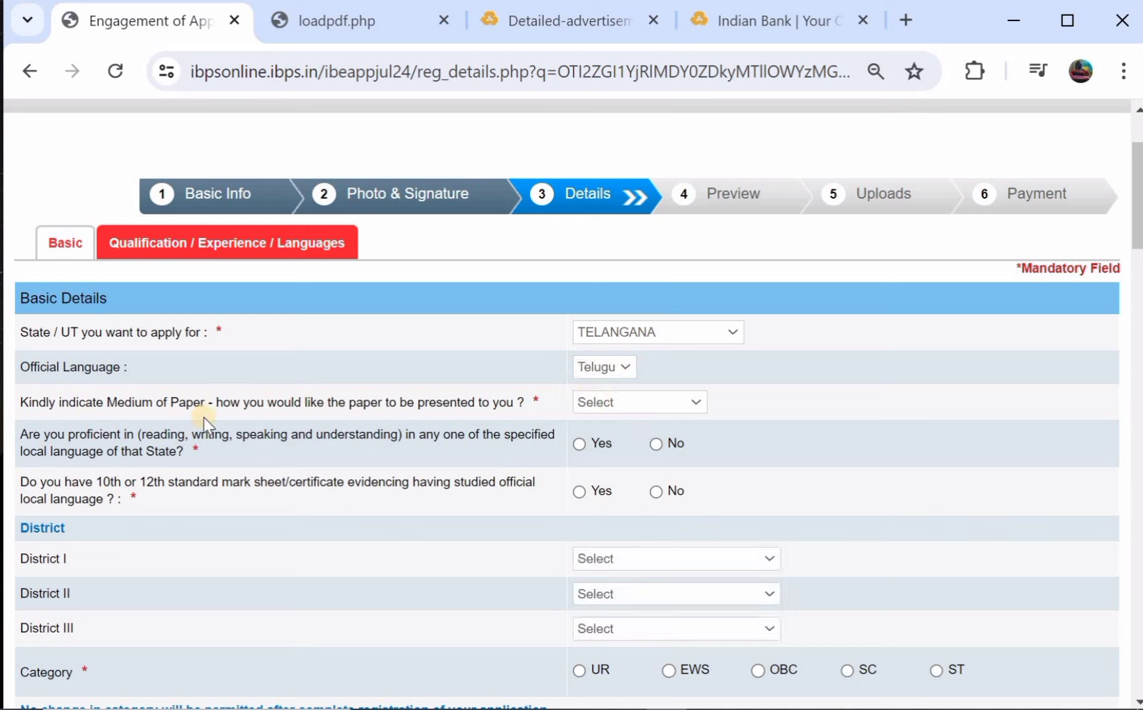
Set paper medium to English and Telugu and answer Yes to local-language proficiency.
{"action": "left_click", "coordinate": [647, 398]}
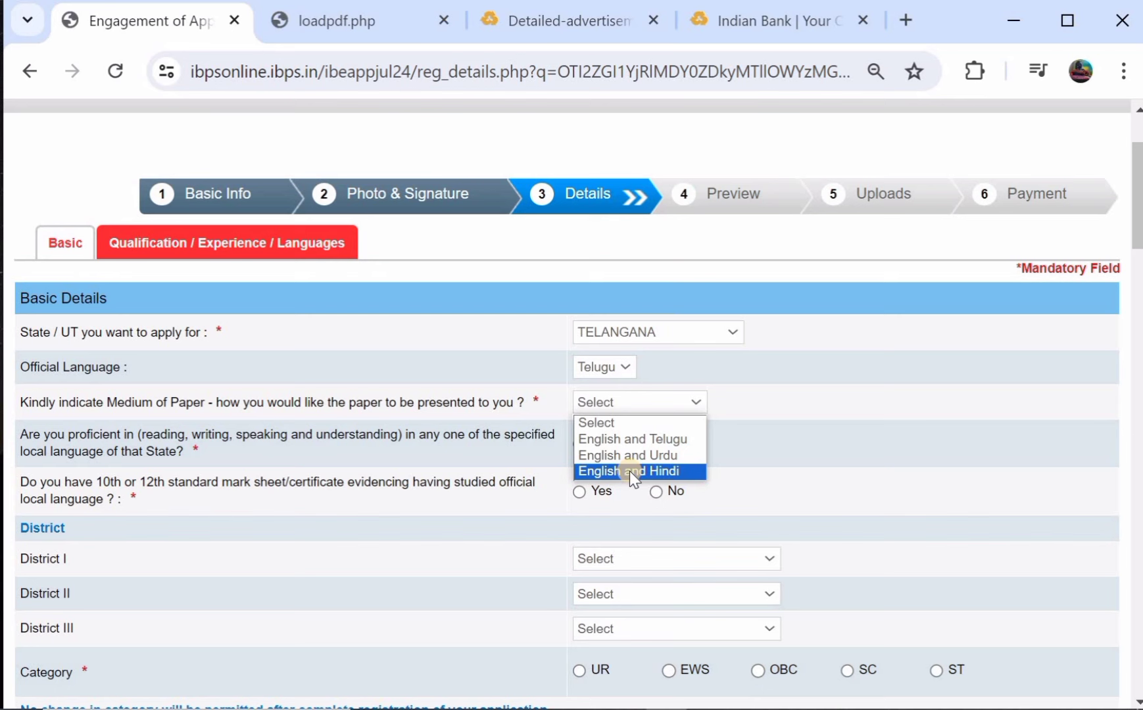
{"action": "left_click", "coordinate": [655, 440]}
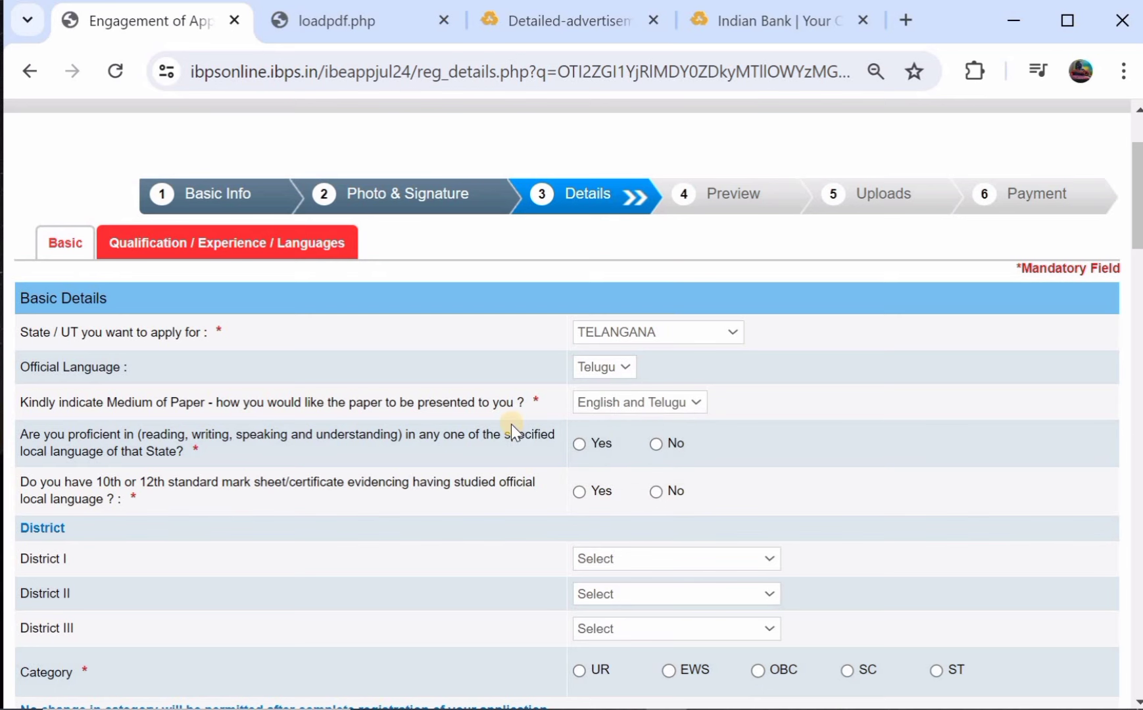
{"action": "scroll", "coordinate": [510, 424], "scroll_direction": "down", "scroll_amount": 1}
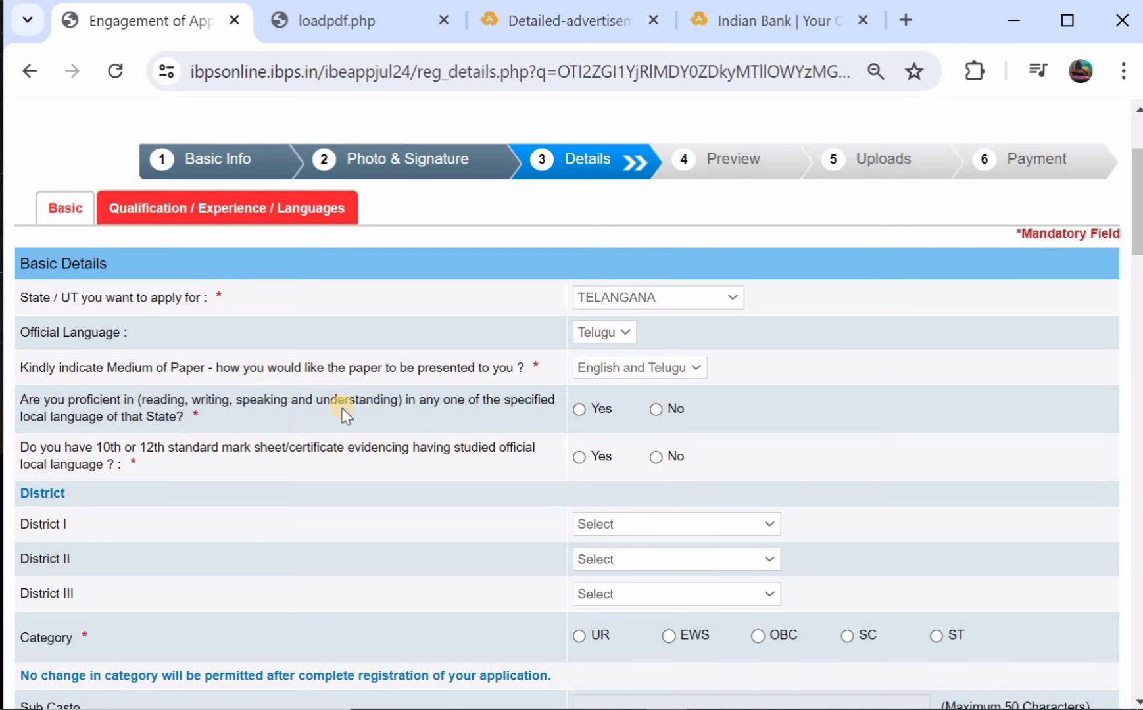
{"action": "left_click", "coordinate": [584, 410]}
{"action": "scroll", "coordinate": [584, 409], "scroll_direction": "down", "scroll_amount": 1}
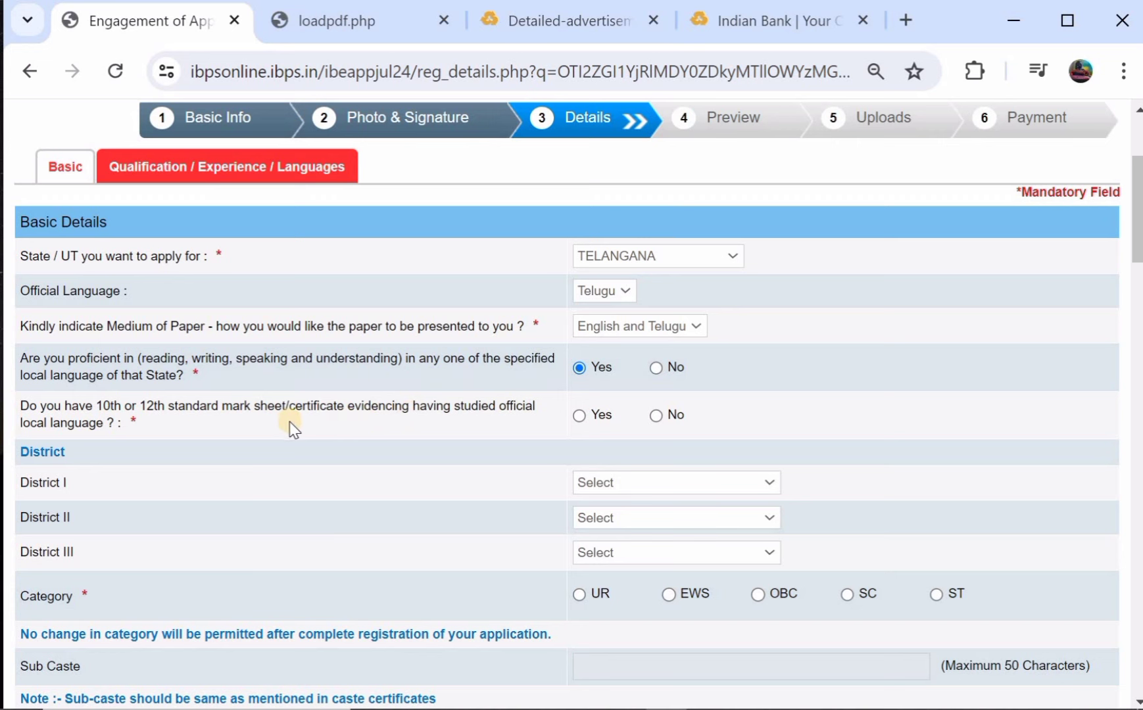
Answer Yes for having the 10th/12th official-language mark sheet.
{"action": "left_click", "coordinate": [579, 416]}
{"action": "scroll", "coordinate": [579, 414], "scroll_direction": "down", "scroll_amount": 1}
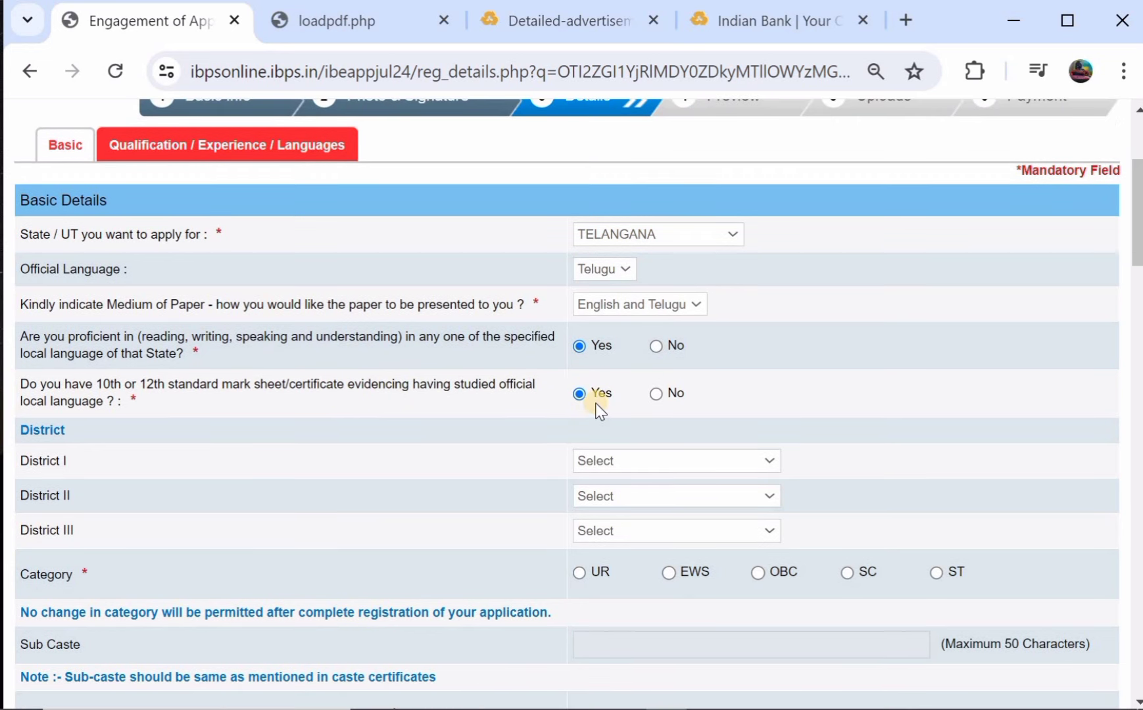
{"action": "scroll", "coordinate": [641, 395], "scroll_direction": "down", "scroll_amount": 3}
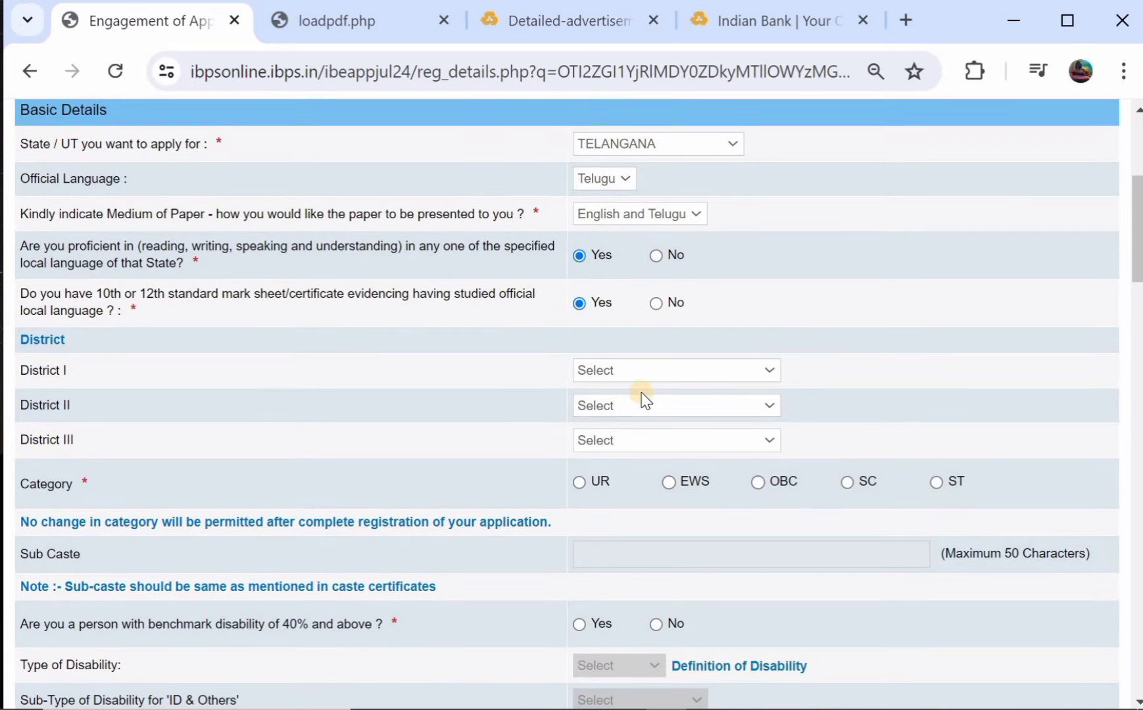
Set District I, II and III preferences all to MAHABUBABAD.
{"action": "left_click", "coordinate": [632, 378]}
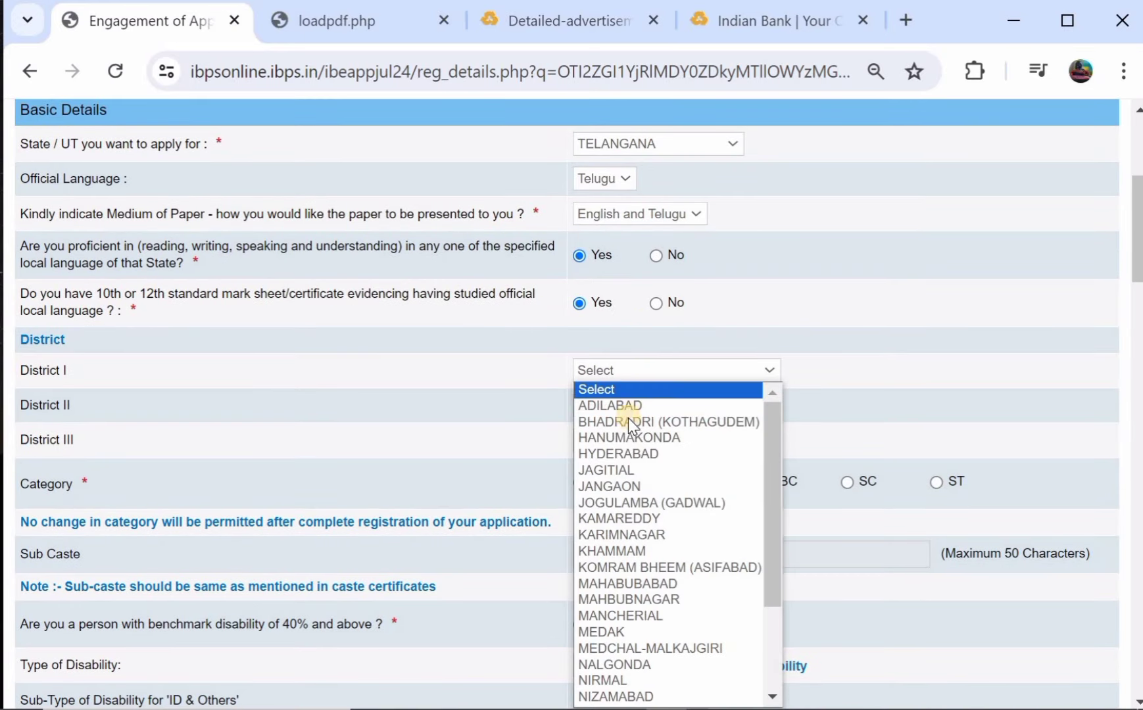
{"action": "scroll", "coordinate": [641, 484], "scroll_direction": "down", "scroll_amount": 3}
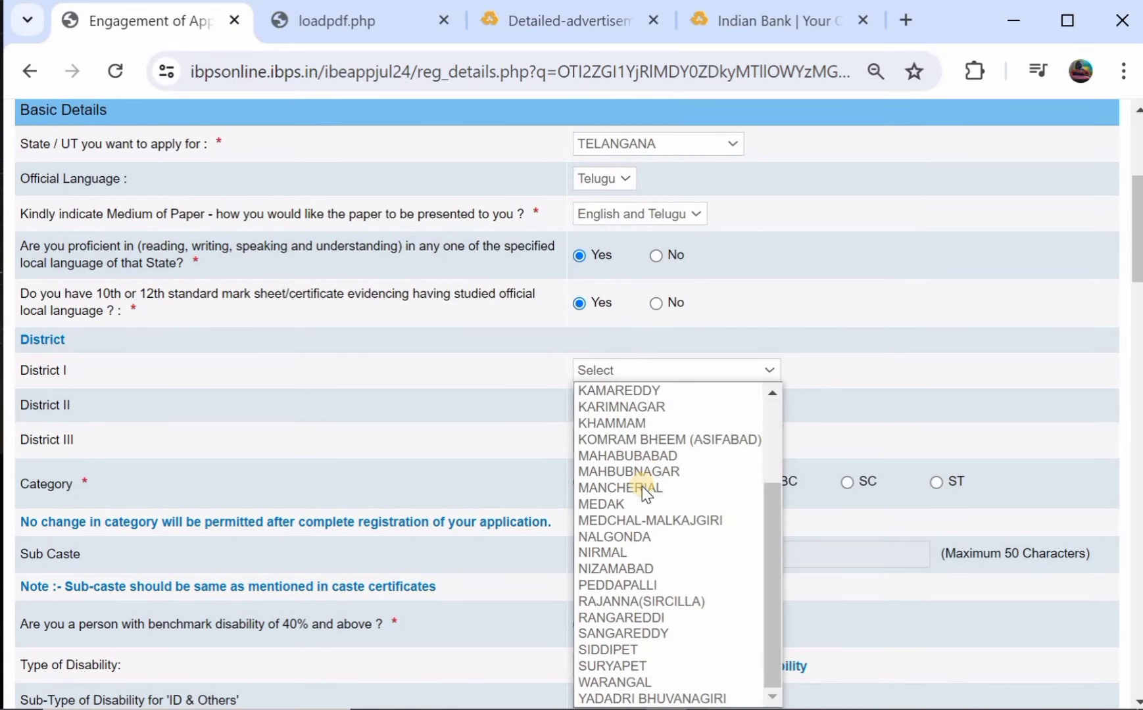
{"action": "left_click", "coordinate": [638, 456]}
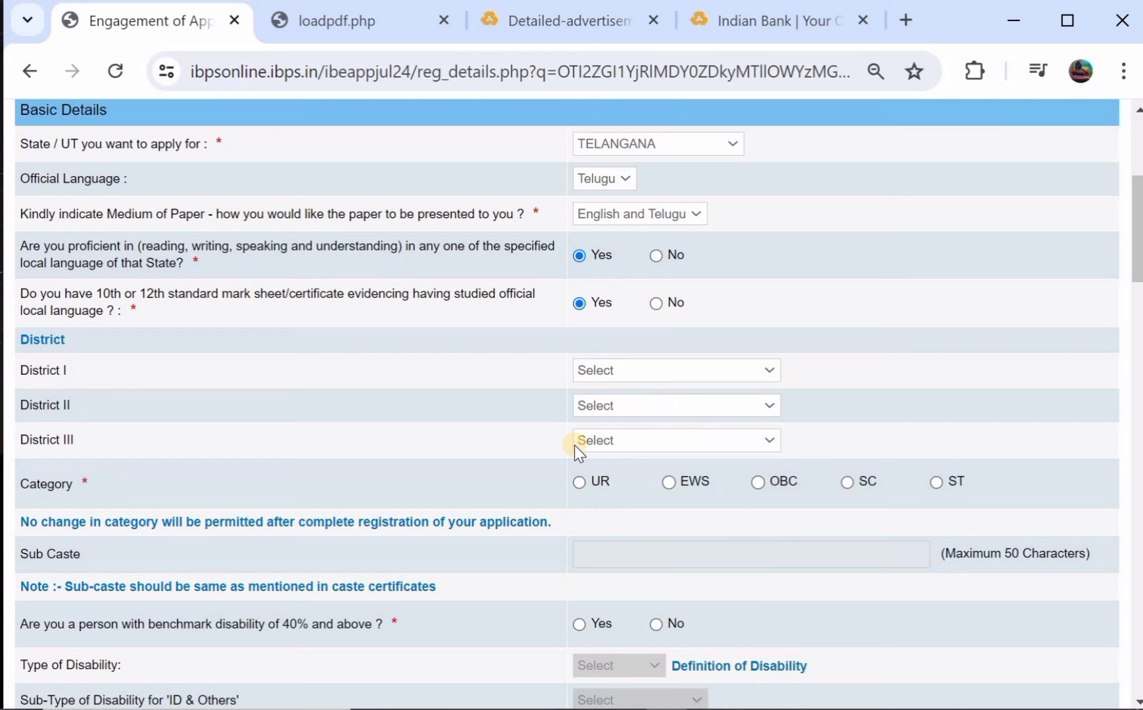
{"action": "left_click", "coordinate": [650, 404]}
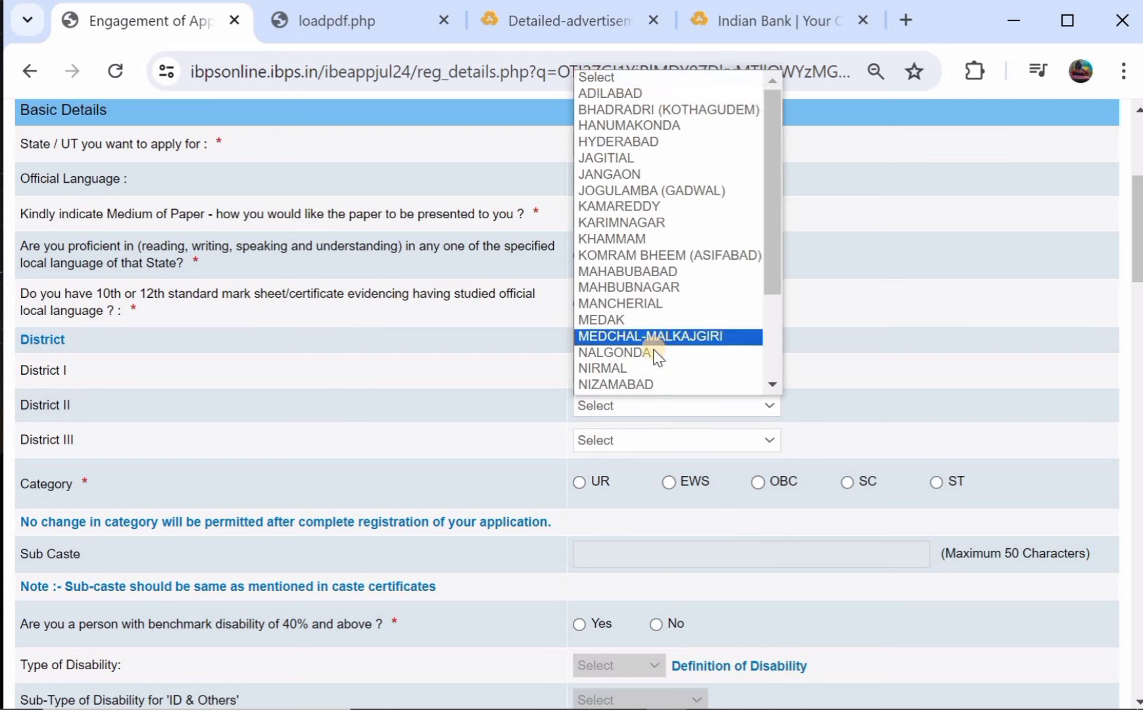
{"action": "left_click", "coordinate": [656, 272]}
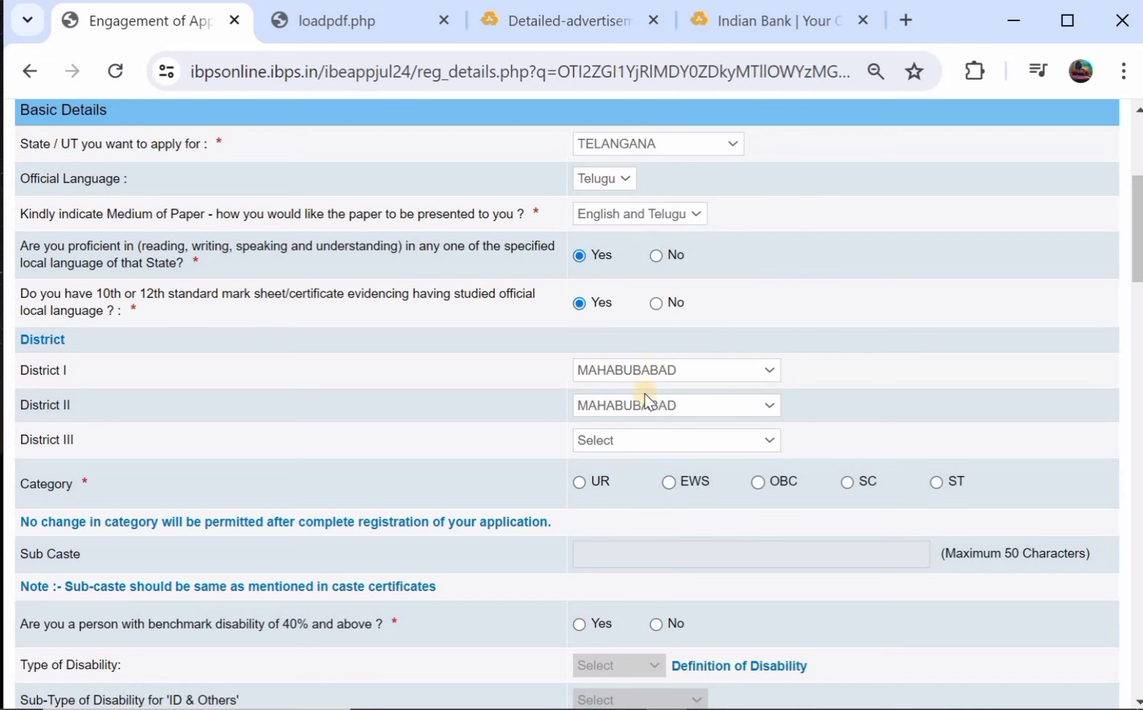
{"action": "left_click", "coordinate": [644, 439]}
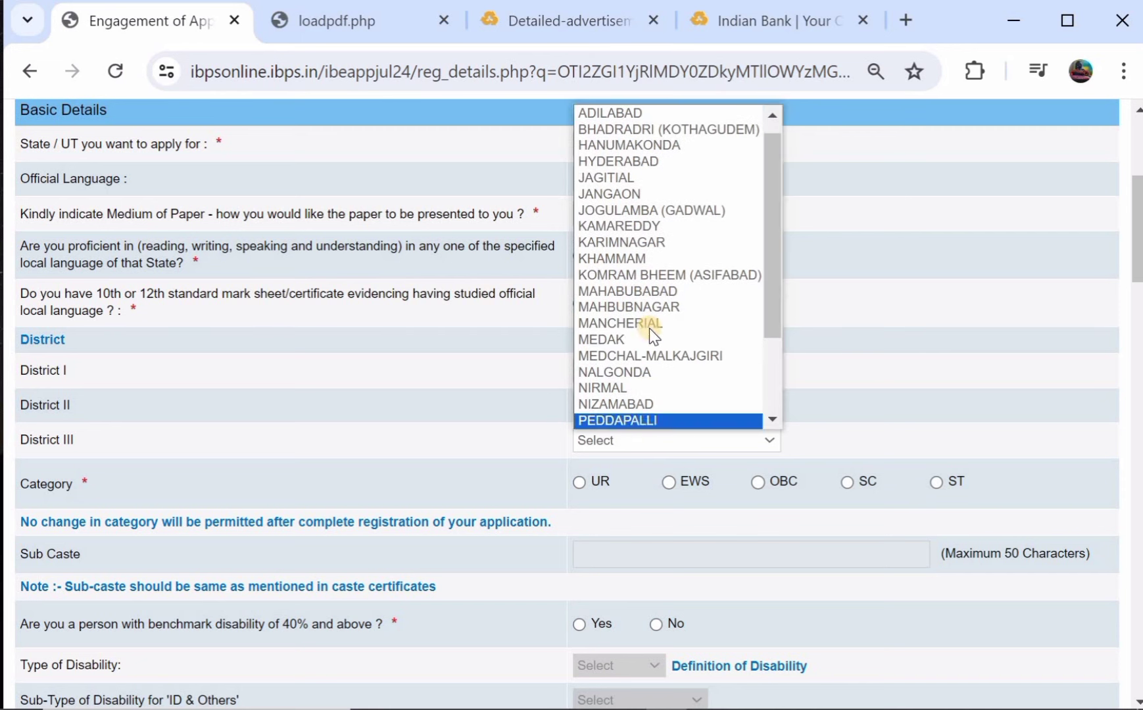
{"action": "left_click", "coordinate": [686, 290]}
{"action": "scroll", "coordinate": [677, 283], "scroll_direction": "down", "scroll_amount": 2}
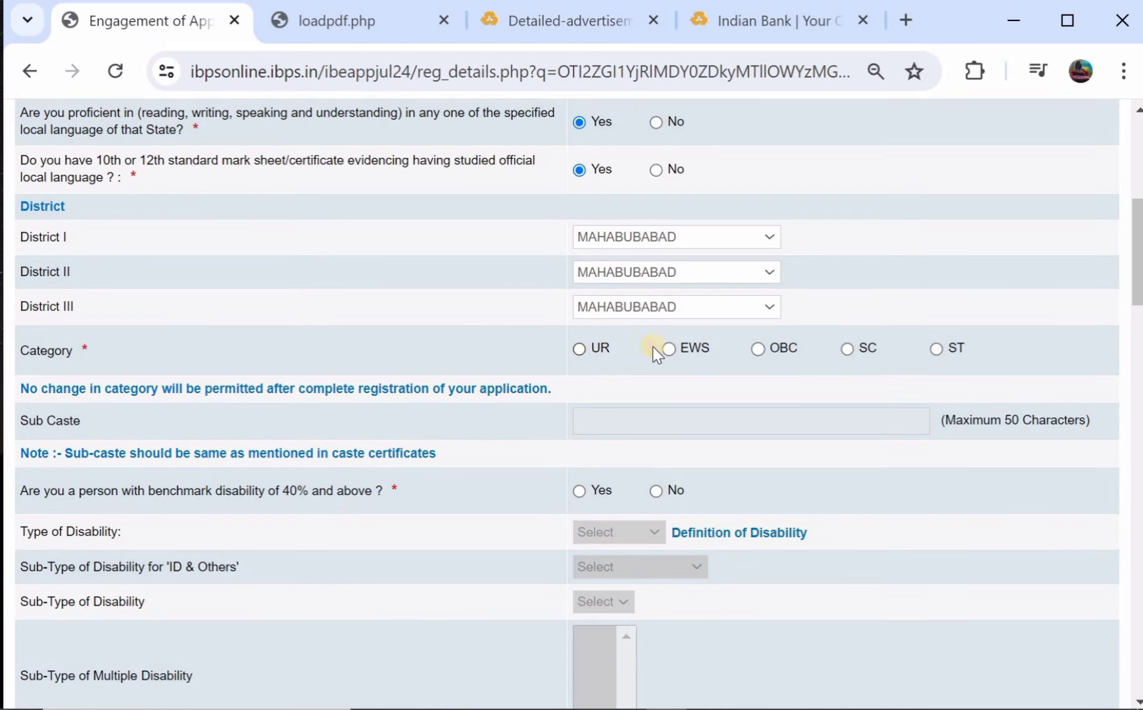
Select ST as the category, dismiss the category warning, and place the cursor in Sub Caste.
{"action": "left_click", "coordinate": [936, 353]}
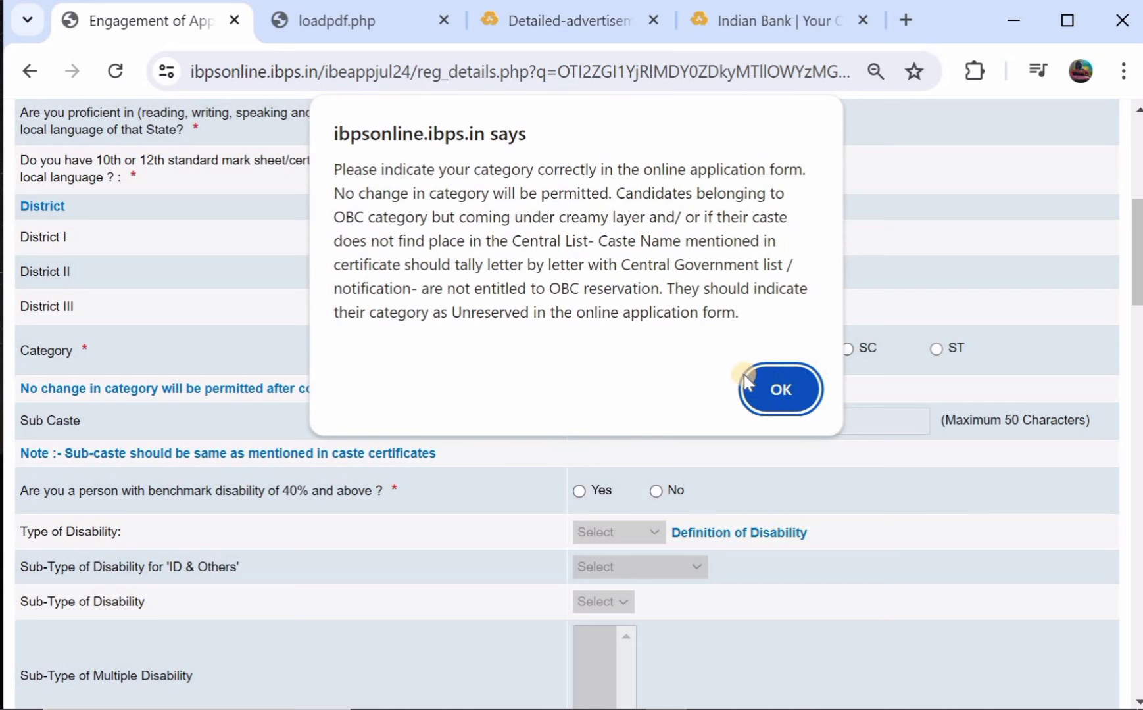
{"action": "left_click", "coordinate": [764, 387]}
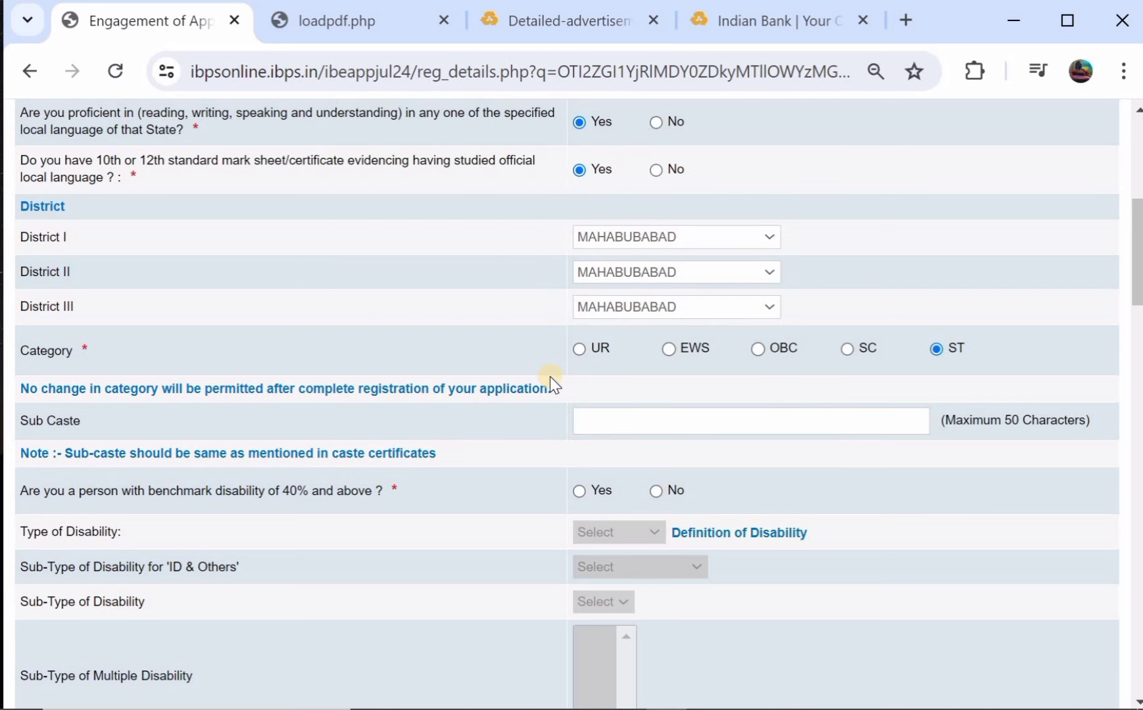
{"action": "scroll", "coordinate": [519, 378], "scroll_direction": "down", "scroll_amount": 1}
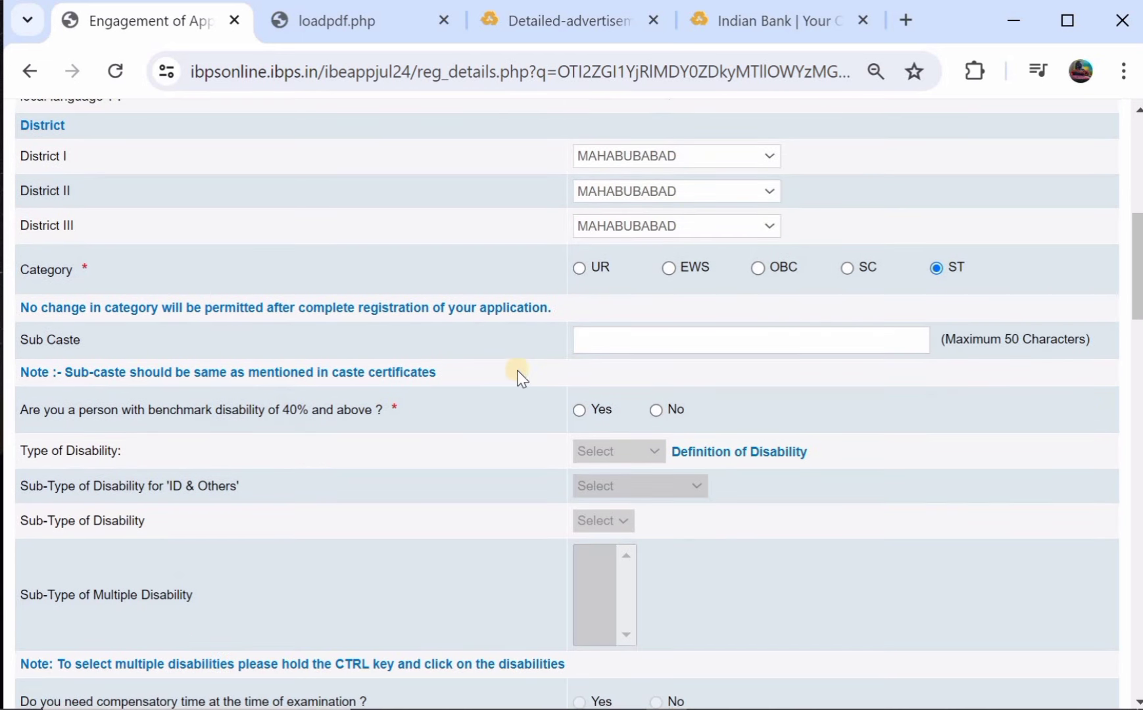
{"action": "left_click", "coordinate": [618, 340]}
{"action": "scroll", "coordinate": [618, 340], "scroll_direction": "down", "scroll_amount": 1}
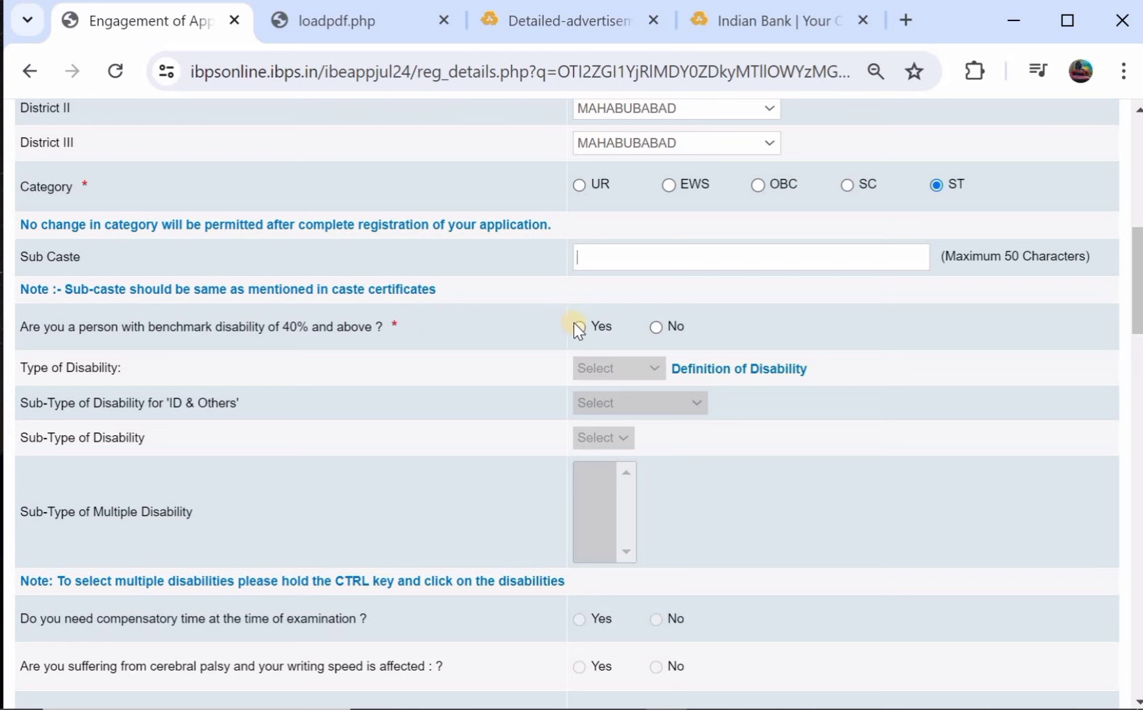
Answer No to both the benchmark disability and the Sec 2(s) difficulty-in-writing questions.
{"action": "left_click", "coordinate": [657, 329]}
{"action": "scroll", "coordinate": [657, 331], "scroll_direction": "down", "scroll_amount": 3}
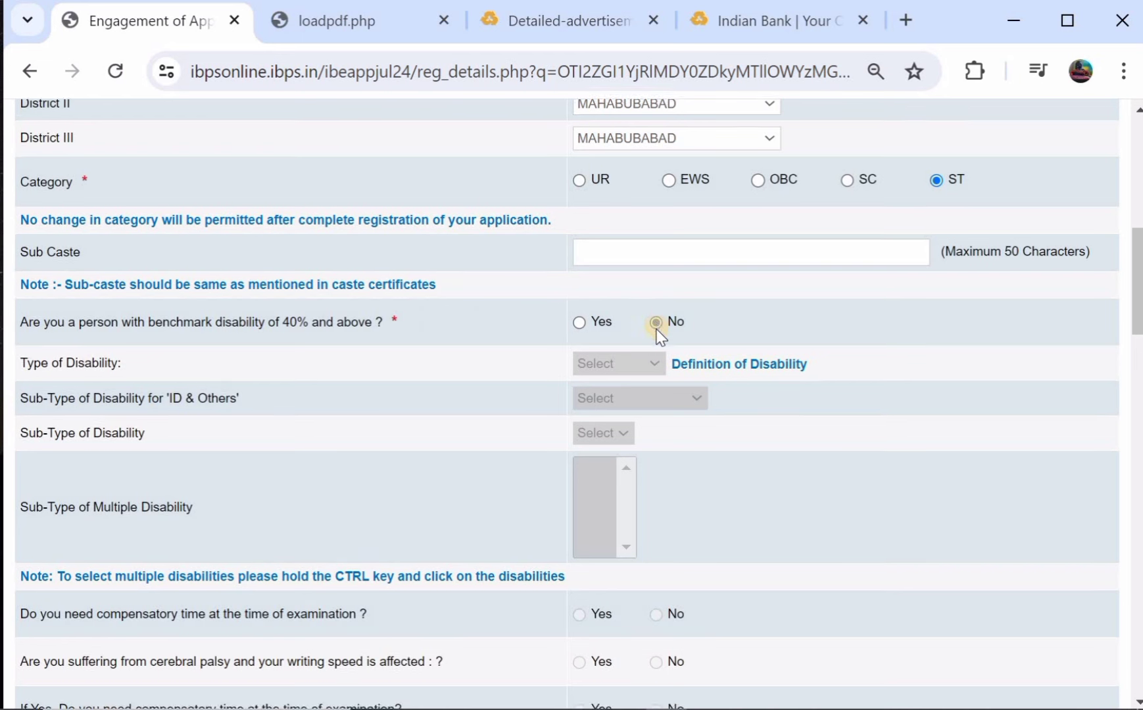
{"action": "scroll", "coordinate": [657, 328], "scroll_direction": "down", "scroll_amount": 1}
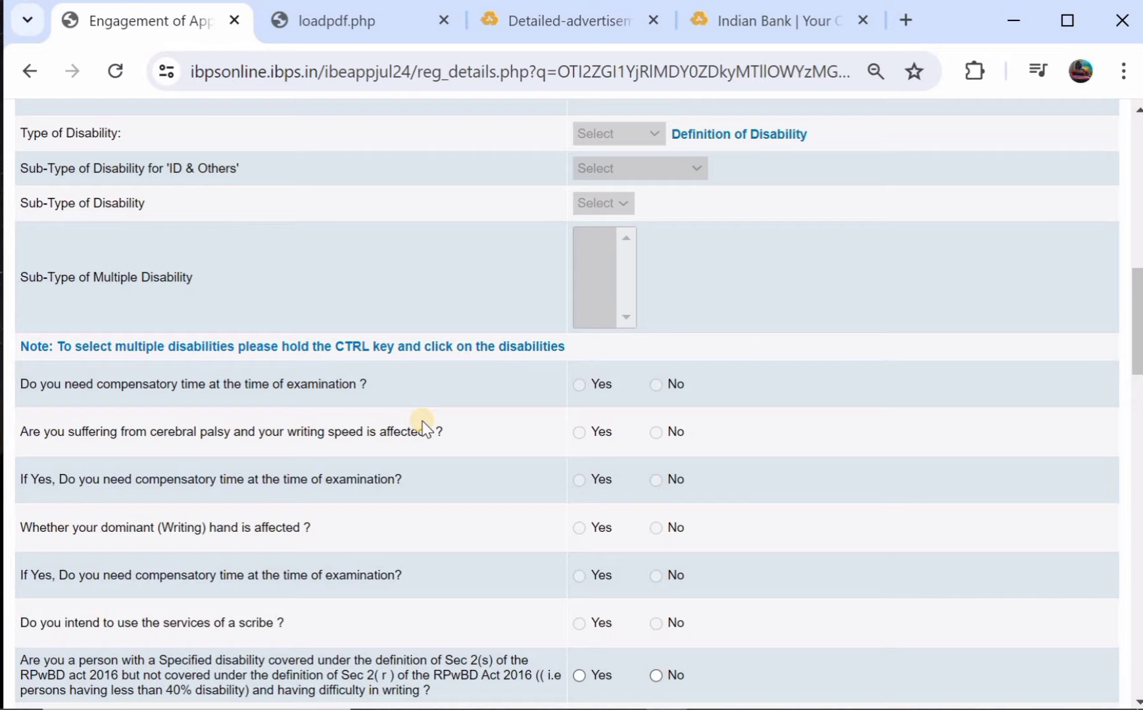
{"action": "scroll", "coordinate": [422, 429], "scroll_direction": "down", "scroll_amount": 2}
{"action": "scroll", "coordinate": [602, 421], "scroll_direction": "down", "scroll_amount": 3}
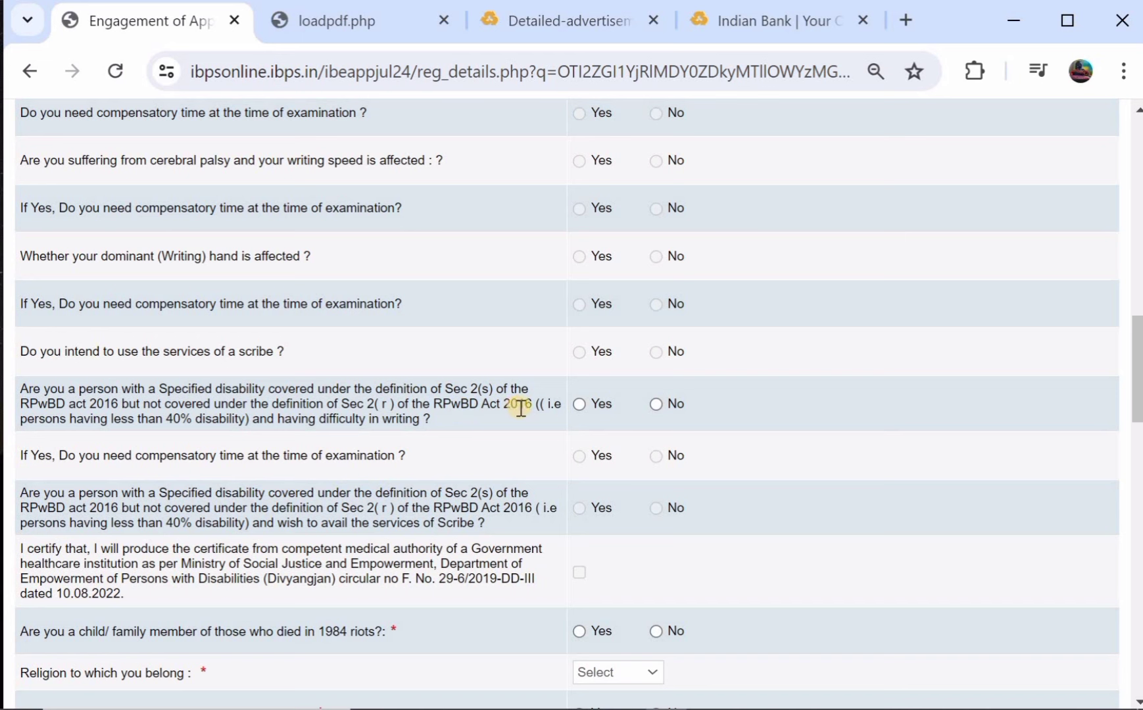
{"action": "left_click", "coordinate": [656, 404]}
{"action": "scroll", "coordinate": [658, 403], "scroll_direction": "down", "scroll_amount": 2}
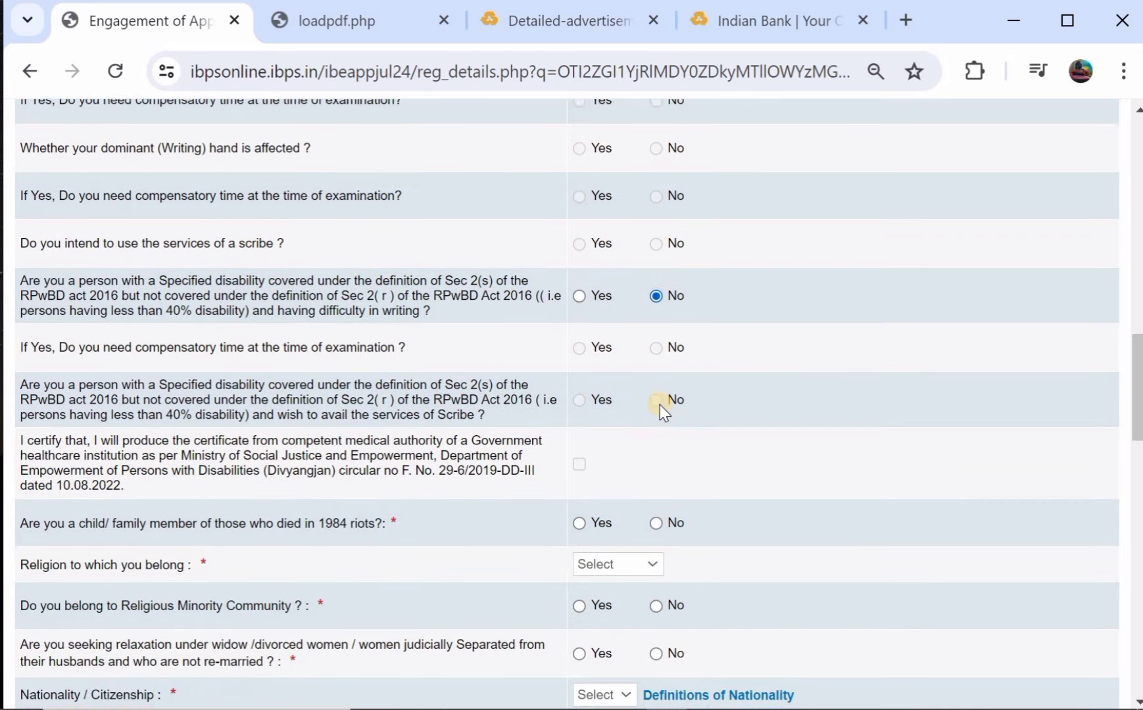
{"action": "scroll", "coordinate": [631, 405], "scroll_direction": "down", "scroll_amount": 2}
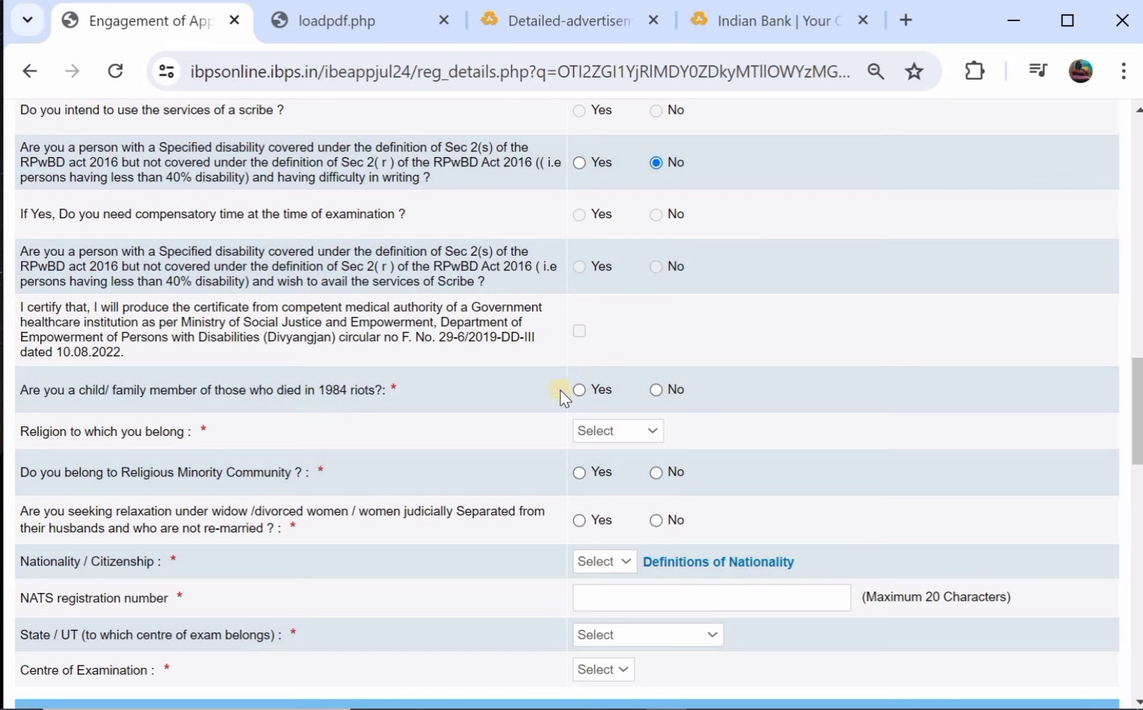
Answer No to the 1984 riots question and set religion to Hindu.
{"action": "left_click", "coordinate": [656, 390]}
{"action": "scroll", "coordinate": [632, 392], "scroll_direction": "down", "scroll_amount": 1}
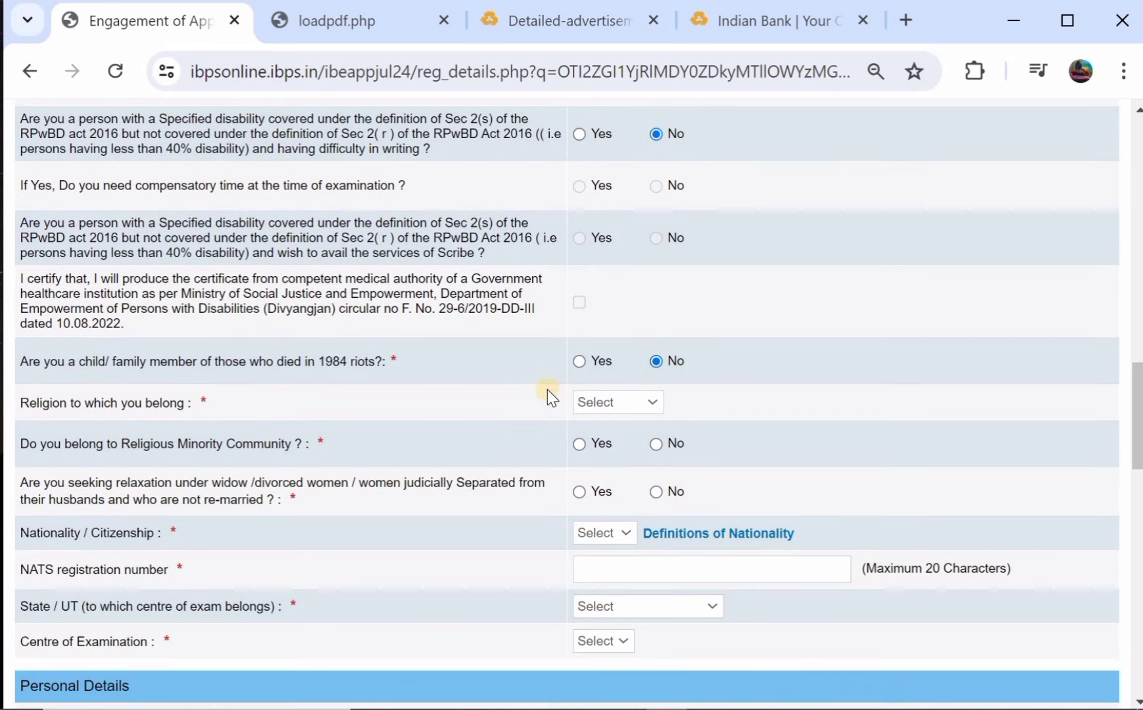
{"action": "left_click", "coordinate": [584, 404]}
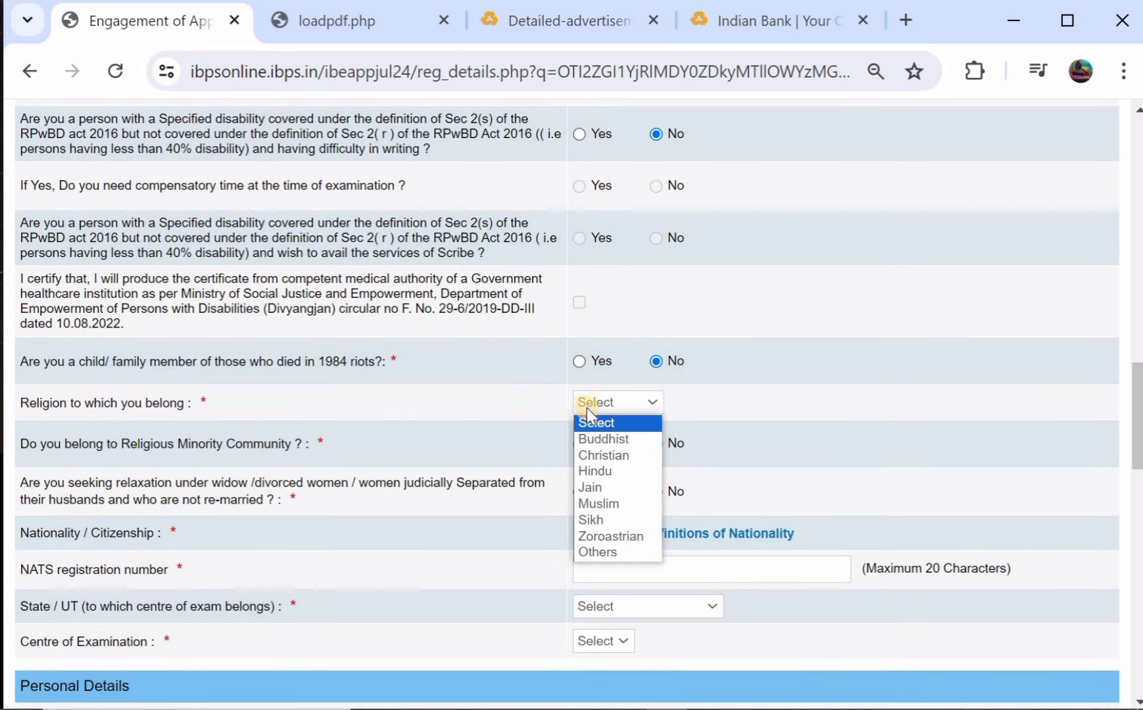
{"action": "left_click", "coordinate": [613, 472]}
Answer No to the religious minority and widow/divorced relaxation questions.
{"action": "scroll", "coordinate": [618, 473], "scroll_direction": "down", "scroll_amount": 1}
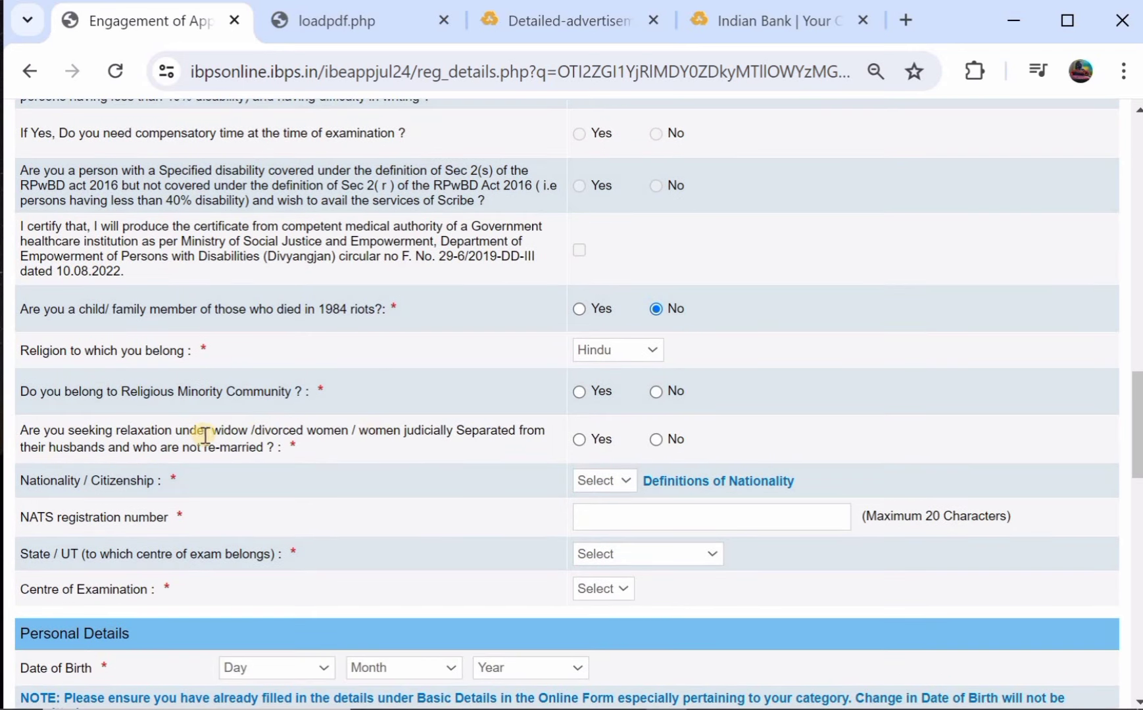
{"action": "left_click", "coordinate": [655, 394]}
{"action": "scroll", "coordinate": [651, 397], "scroll_direction": "down", "scroll_amount": 1}
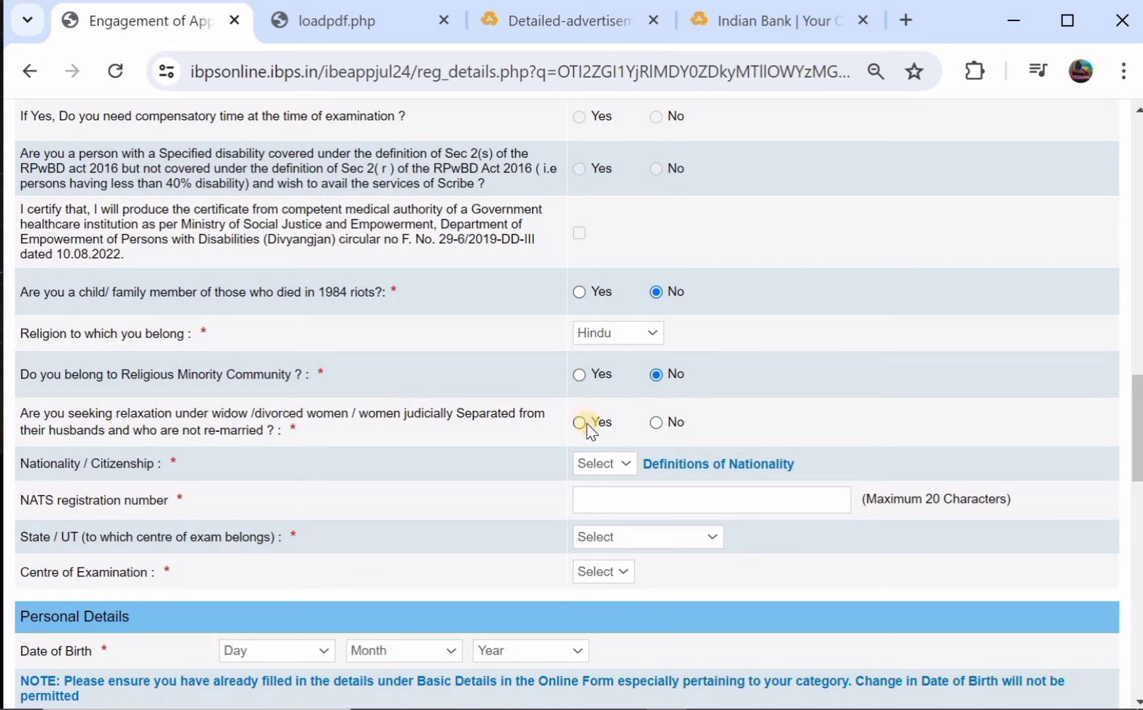
{"action": "left_click", "coordinate": [656, 424]}
Set nationality to Indian and open the exam-centre State/UT list.
{"action": "scroll", "coordinate": [651, 421], "scroll_direction": "down", "scroll_amount": 1}
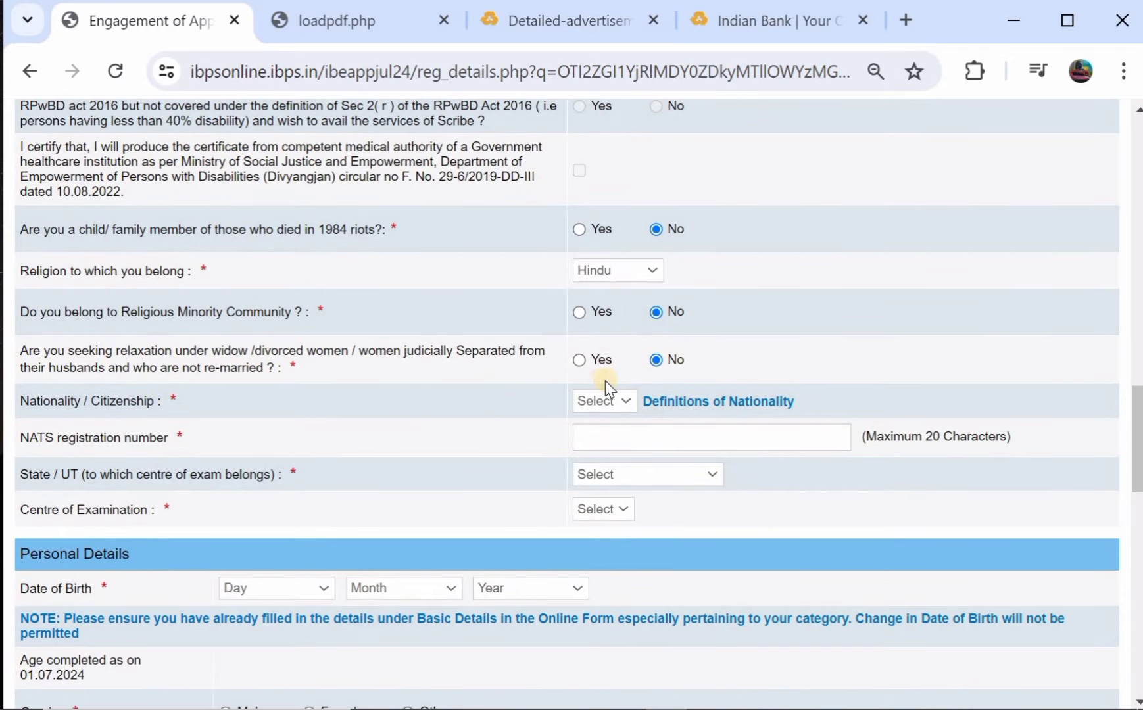
{"action": "left_click", "coordinate": [609, 401]}
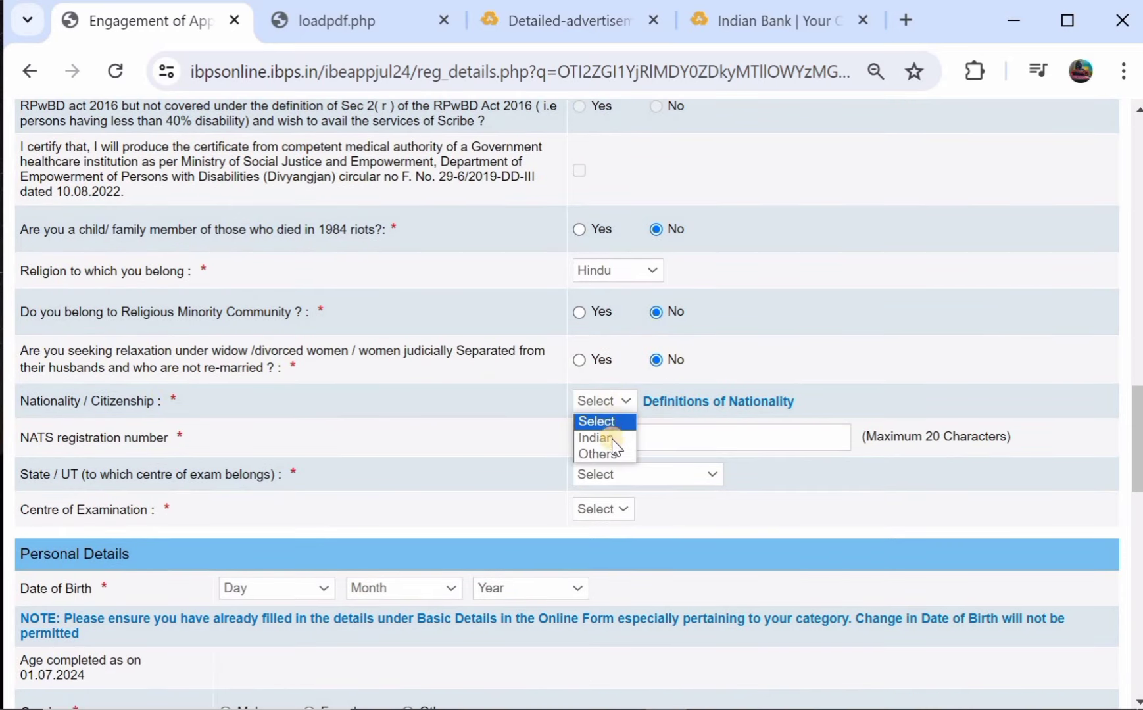
{"action": "left_click", "coordinate": [621, 439]}
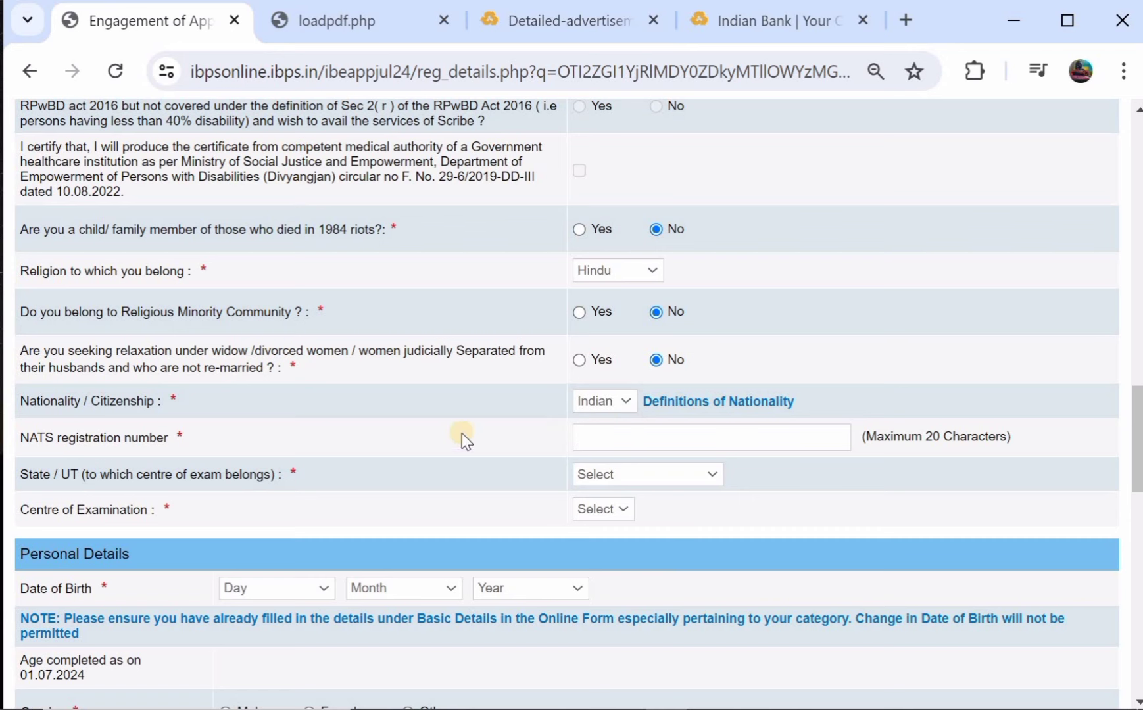
{"action": "scroll", "coordinate": [388, 441], "scroll_direction": "down", "scroll_amount": 1}
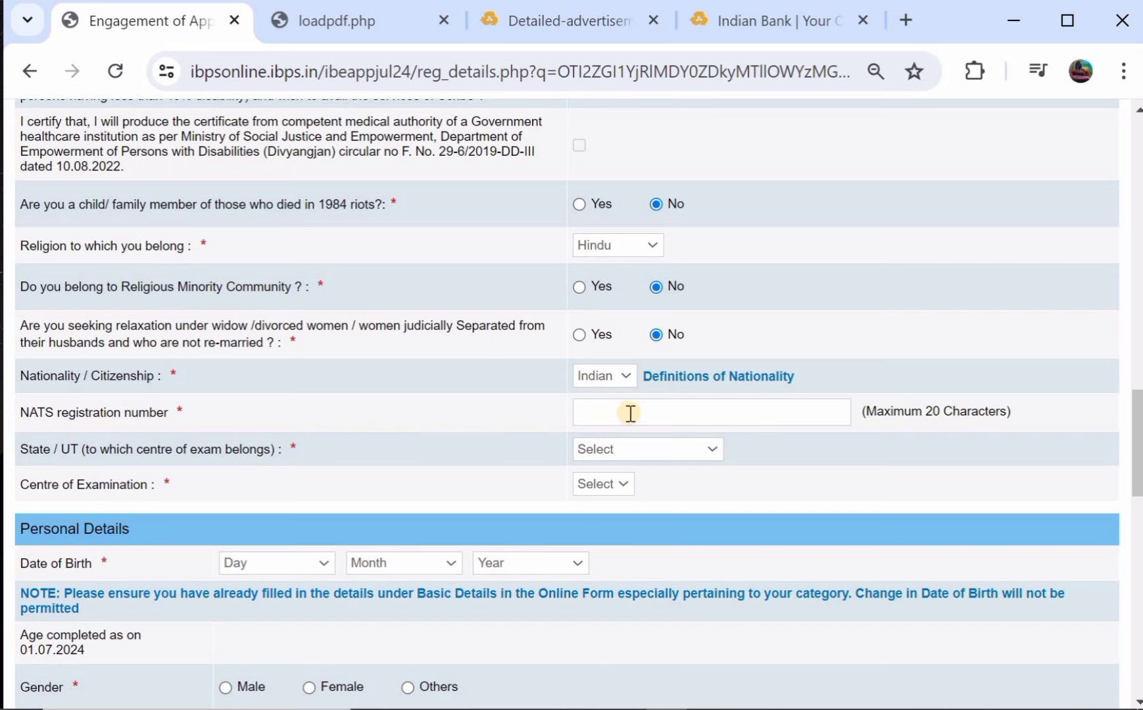
{"action": "scroll", "coordinate": [630, 413], "scroll_direction": "down", "scroll_amount": 1}
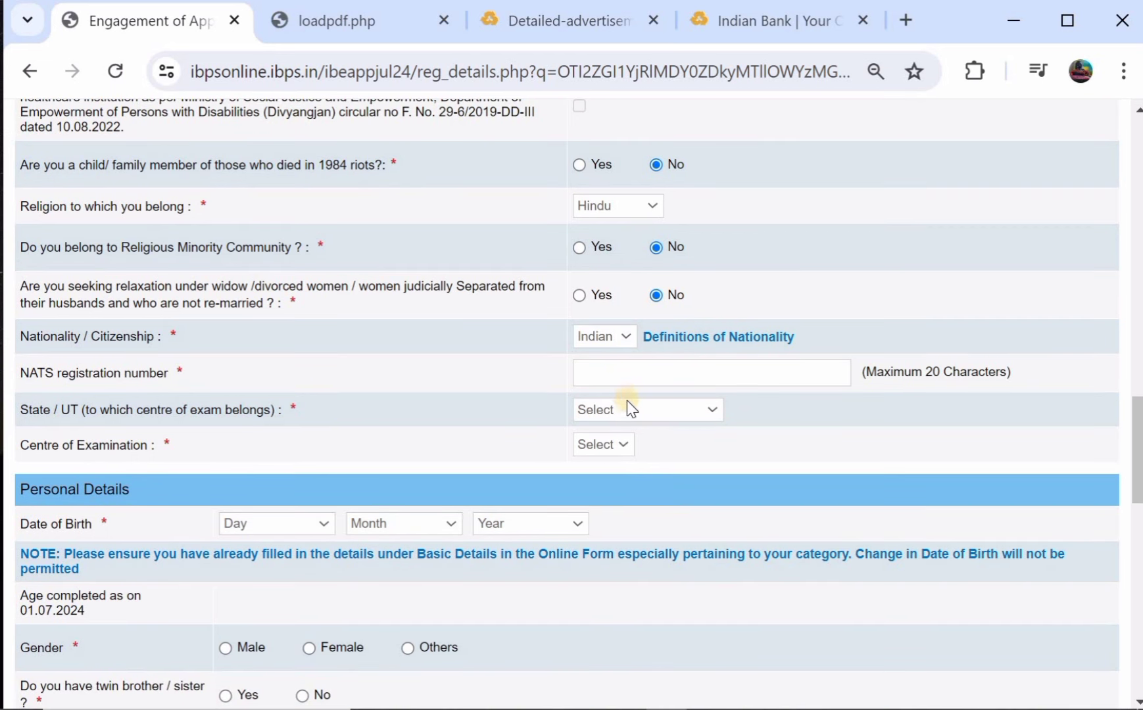
{"action": "left_click", "coordinate": [628, 407]}
{"action": "scroll", "coordinate": [638, 355], "scroll_direction": "down", "scroll_amount": 5}
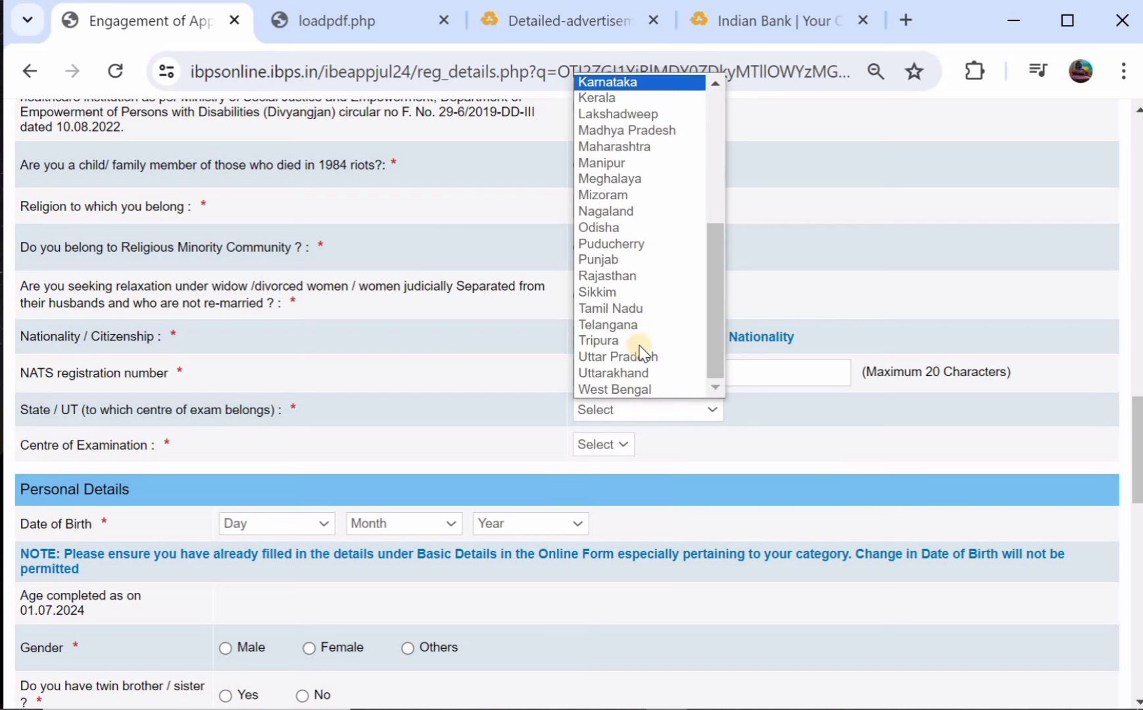
Choose Telangana state and Warangal as the examination centre.
{"action": "left_click", "coordinate": [658, 325]}
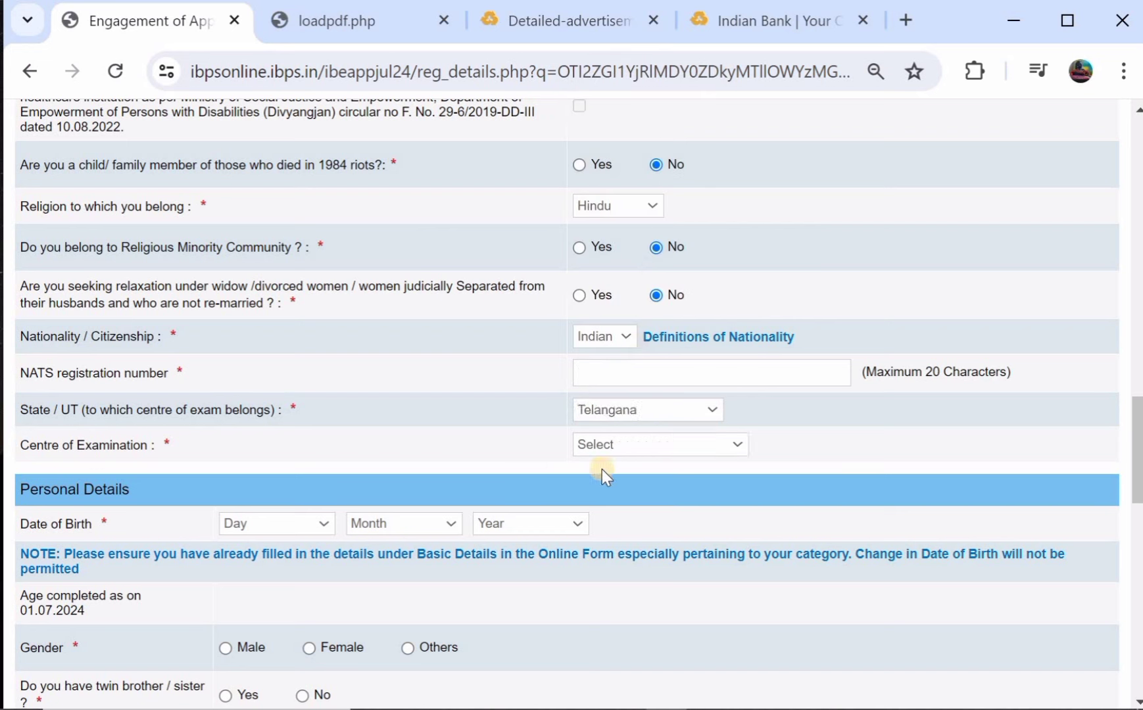
{"action": "left_click", "coordinate": [624, 444]}
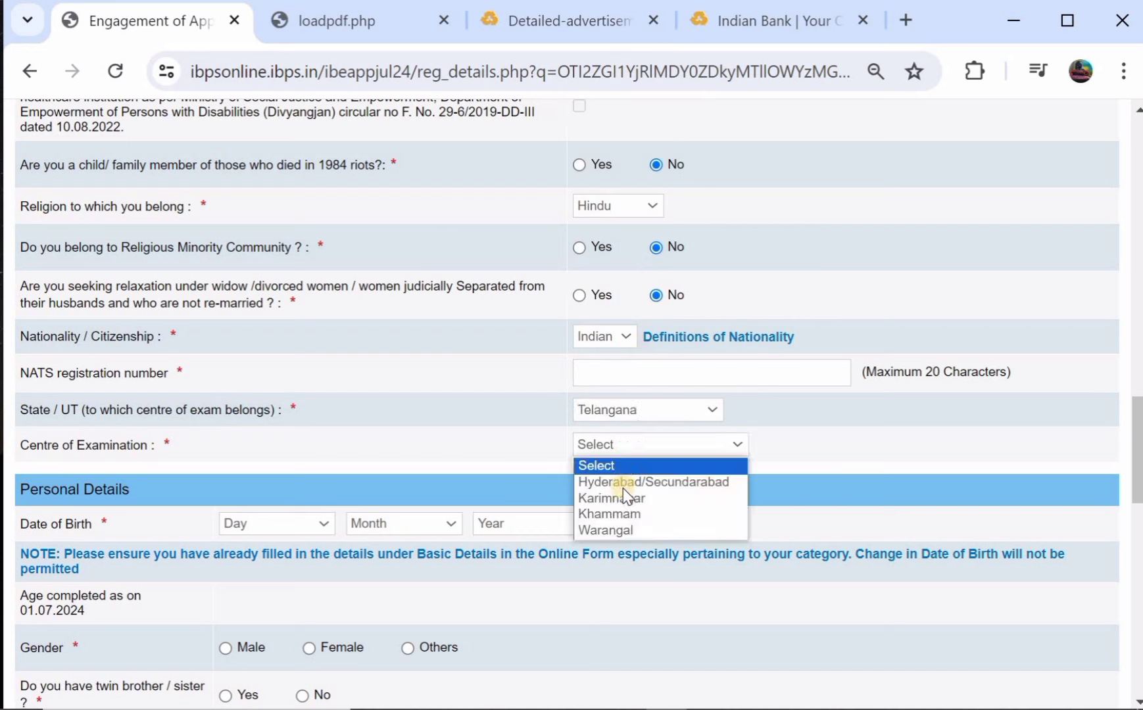
{"action": "left_click", "coordinate": [632, 528]}
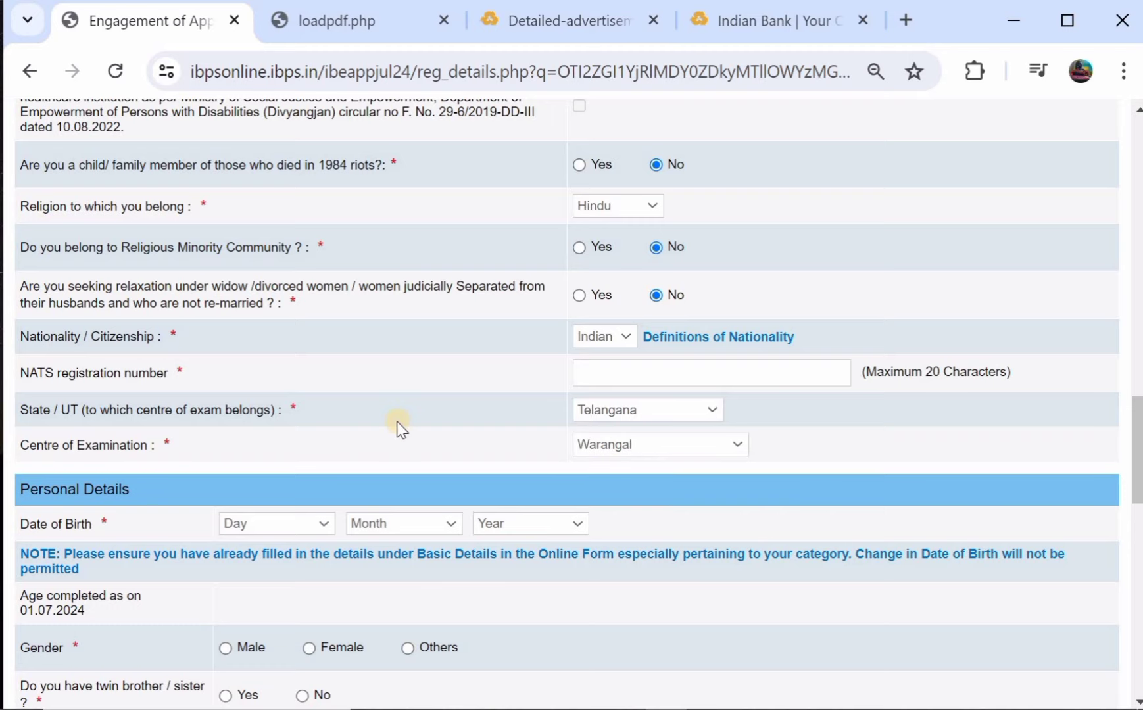
{"action": "scroll", "coordinate": [395, 424], "scroll_direction": "down", "scroll_amount": 2}
{"action": "scroll", "coordinate": [155, 389], "scroll_direction": "down", "scroll_amount": 2}
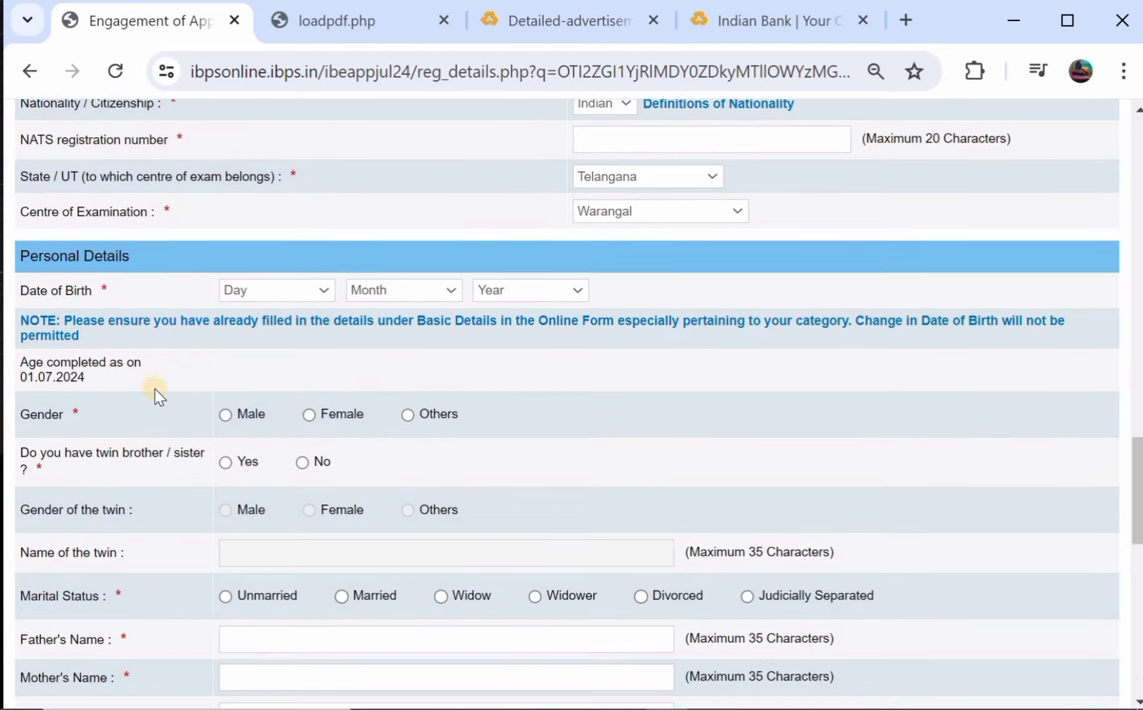
Set the date of birth to 01 May 2002.
{"action": "left_click", "coordinate": [275, 278]}
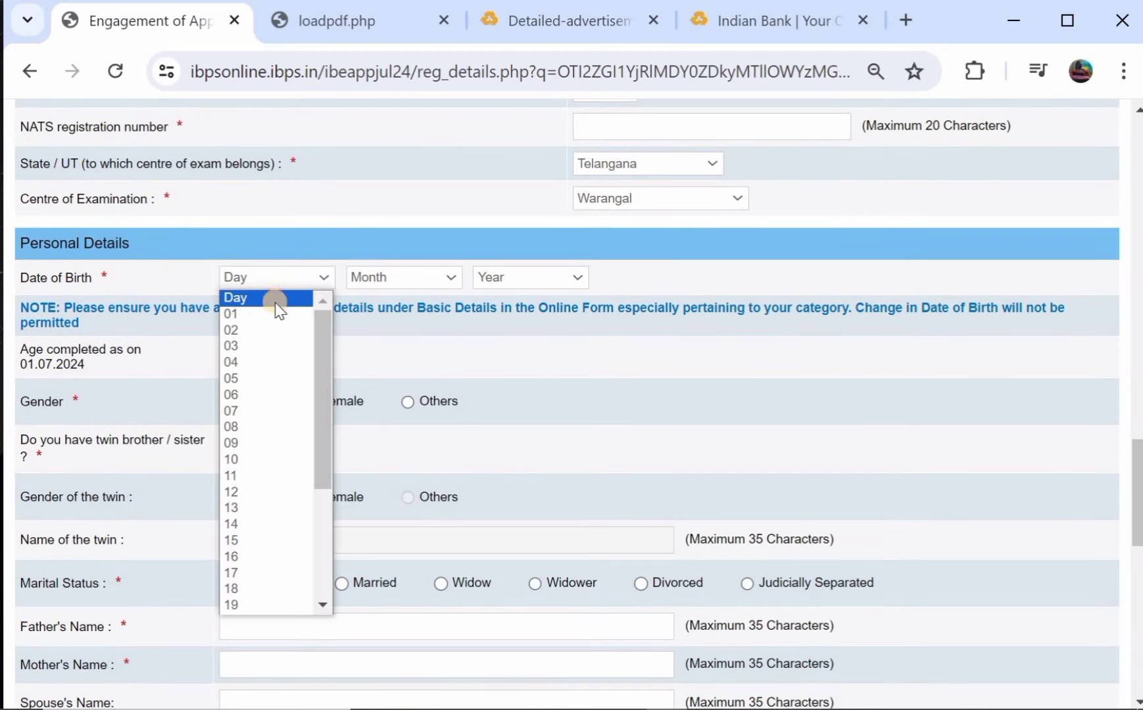
{"action": "left_click", "coordinate": [280, 315]}
{"action": "left_click", "coordinate": [392, 276]}
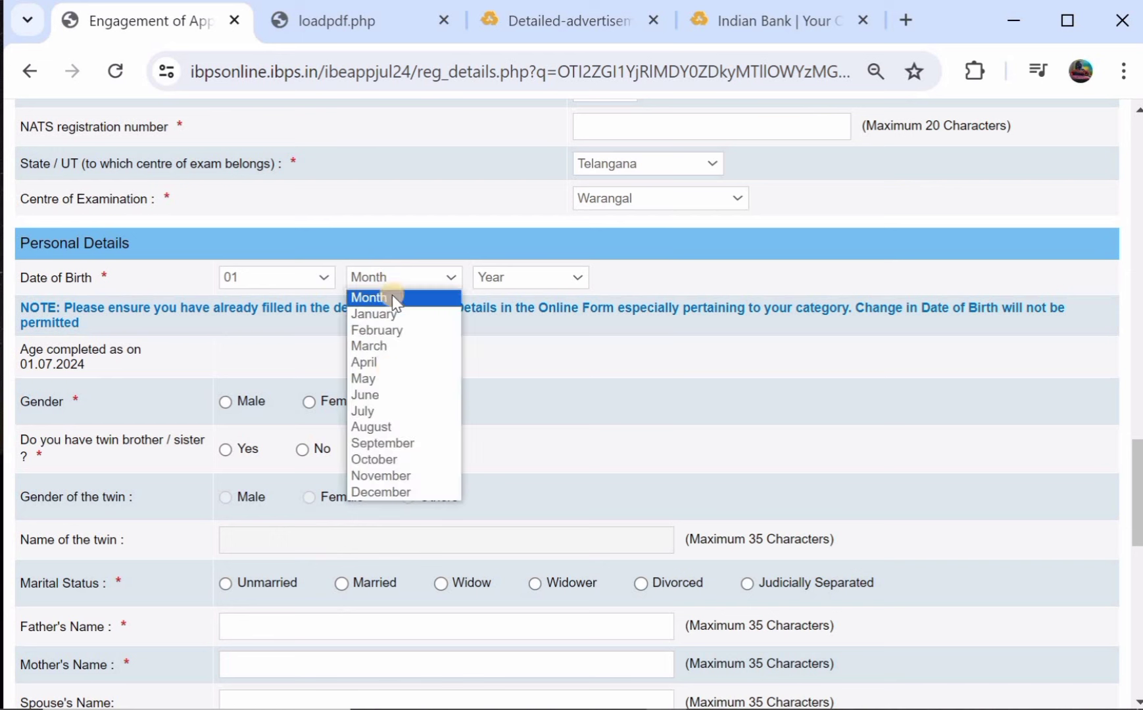
{"action": "left_click", "coordinate": [388, 377]}
{"action": "left_click", "coordinate": [520, 278]}
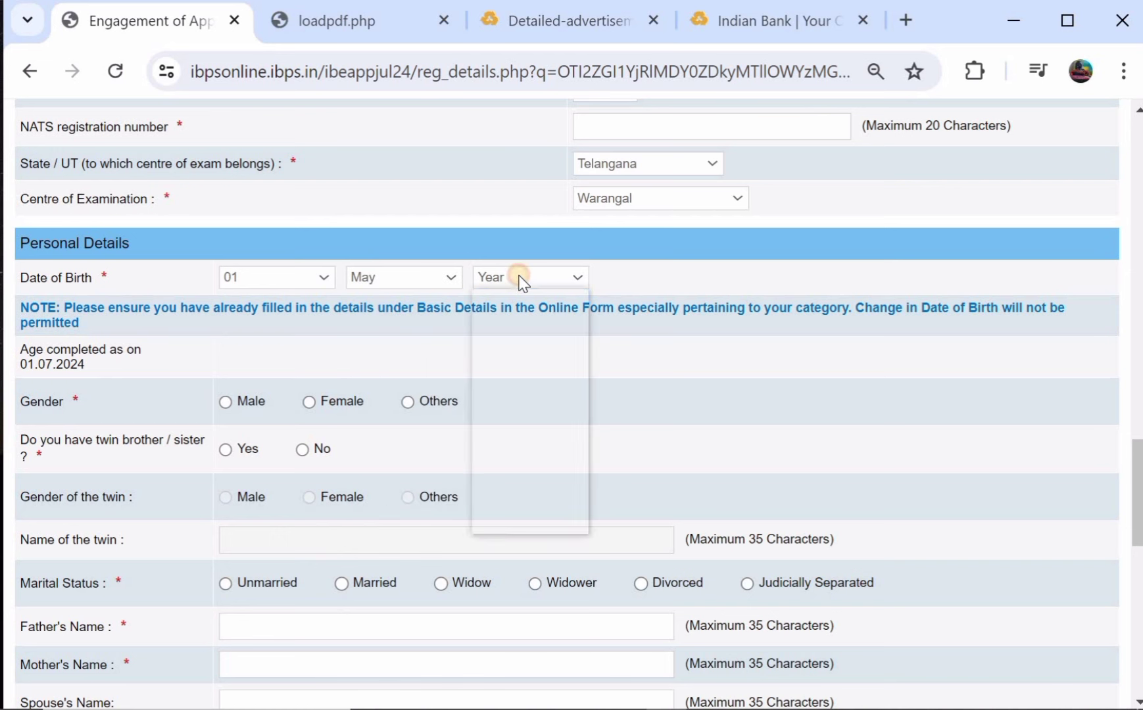
{"action": "left_click", "coordinate": [520, 347]}
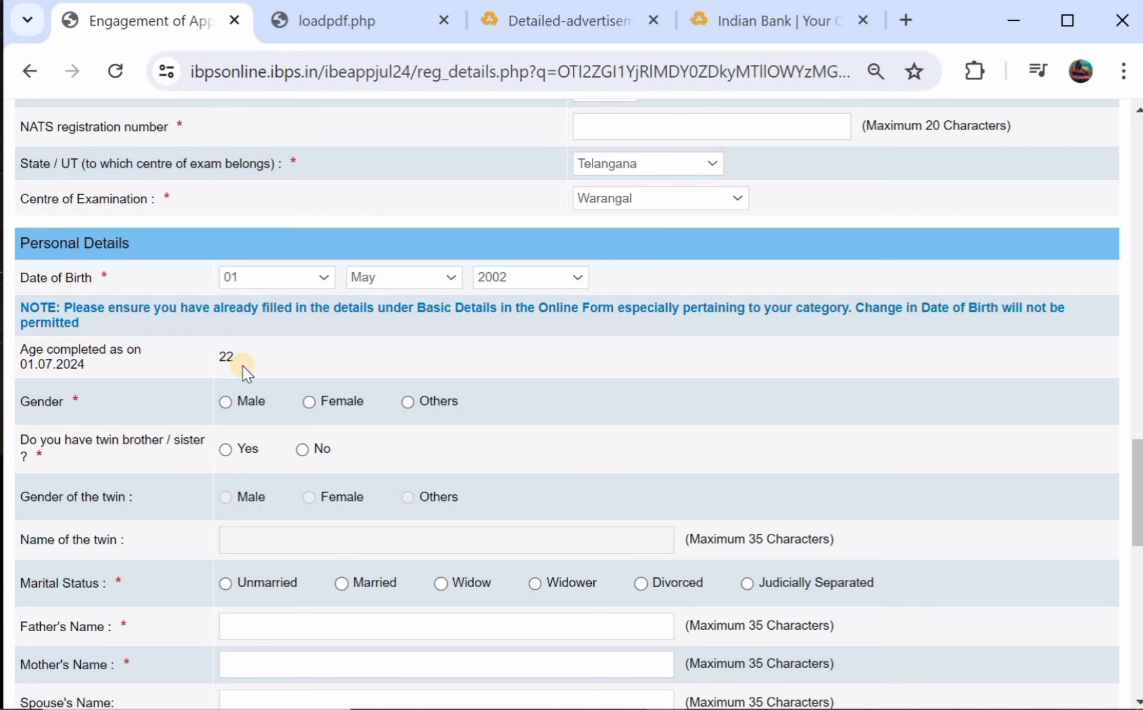
Mark gender as Male and answer No to having a twin.
{"action": "scroll", "coordinate": [237, 368], "scroll_direction": "down", "scroll_amount": 1}
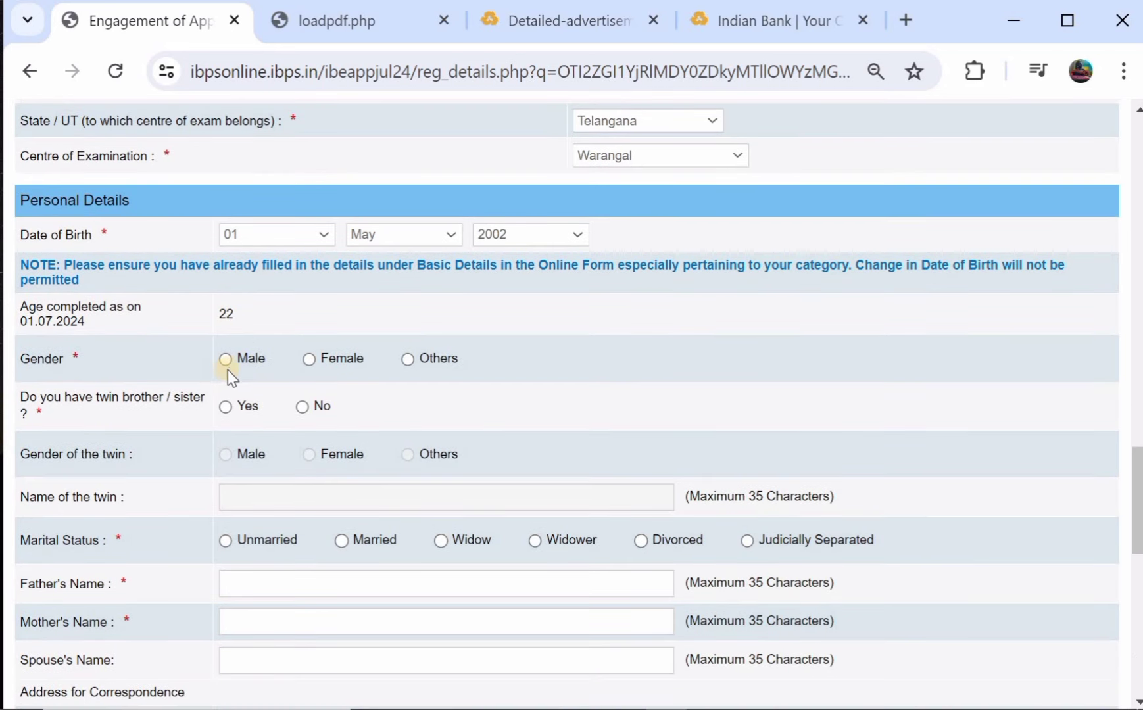
{"action": "left_click", "coordinate": [227, 358]}
{"action": "left_click", "coordinate": [226, 406]}
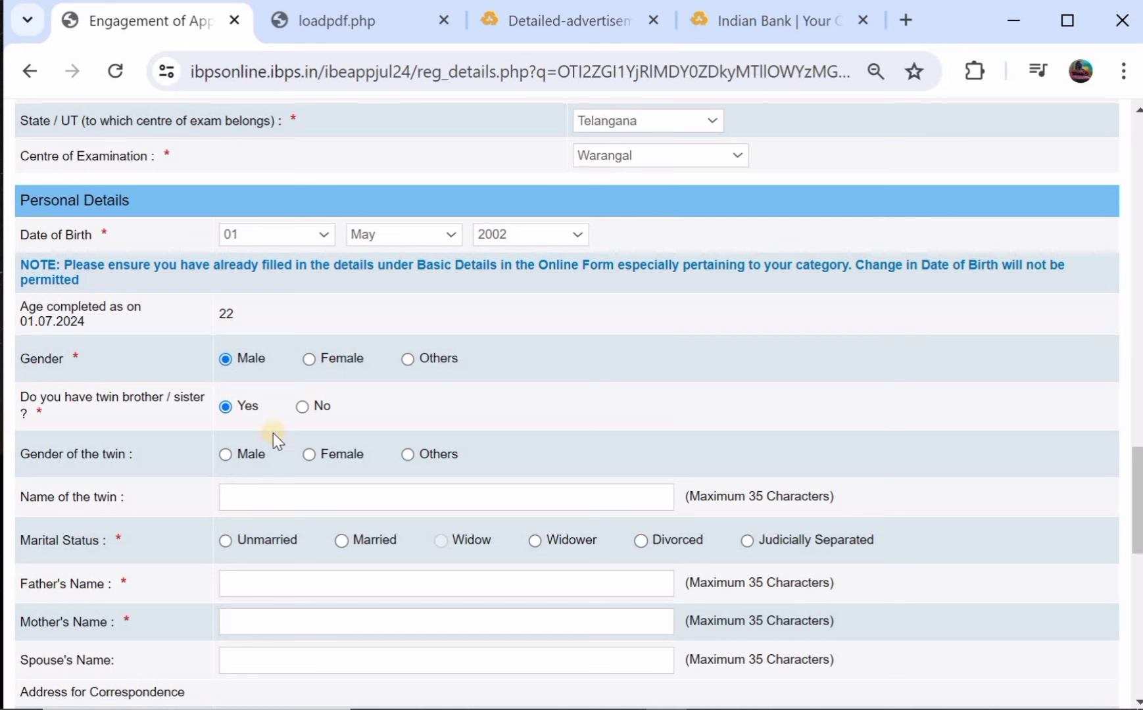
{"action": "left_click", "coordinate": [302, 407]}
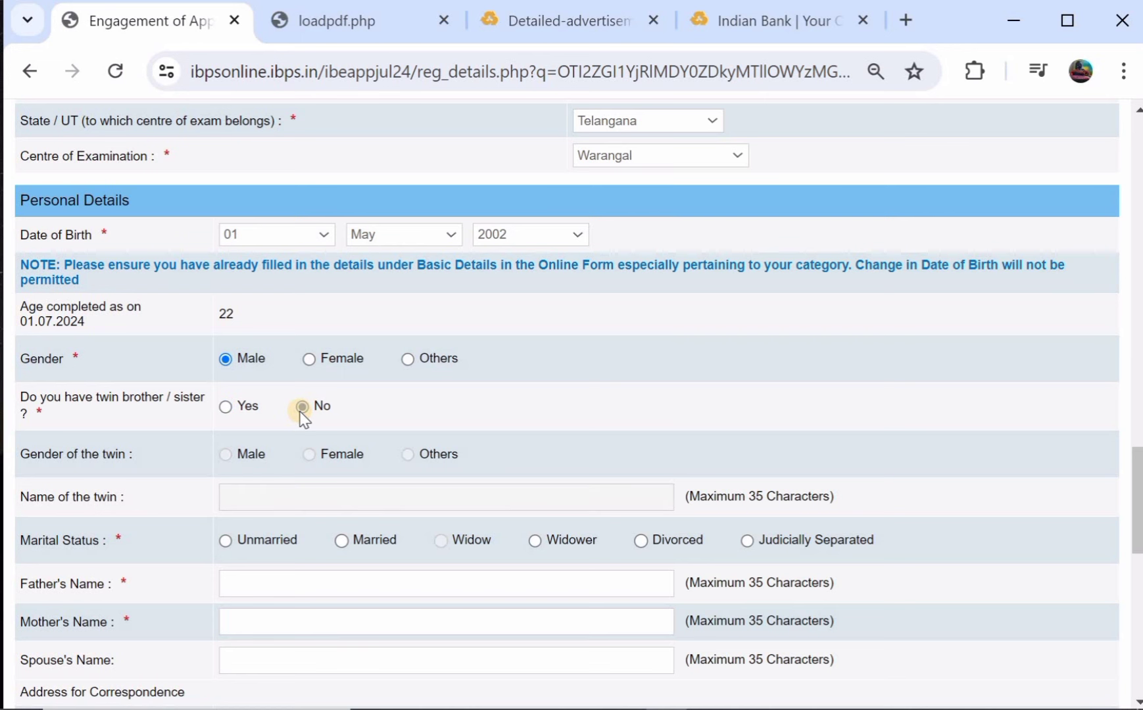
{"action": "scroll", "coordinate": [302, 418], "scroll_direction": "down", "scroll_amount": 3}
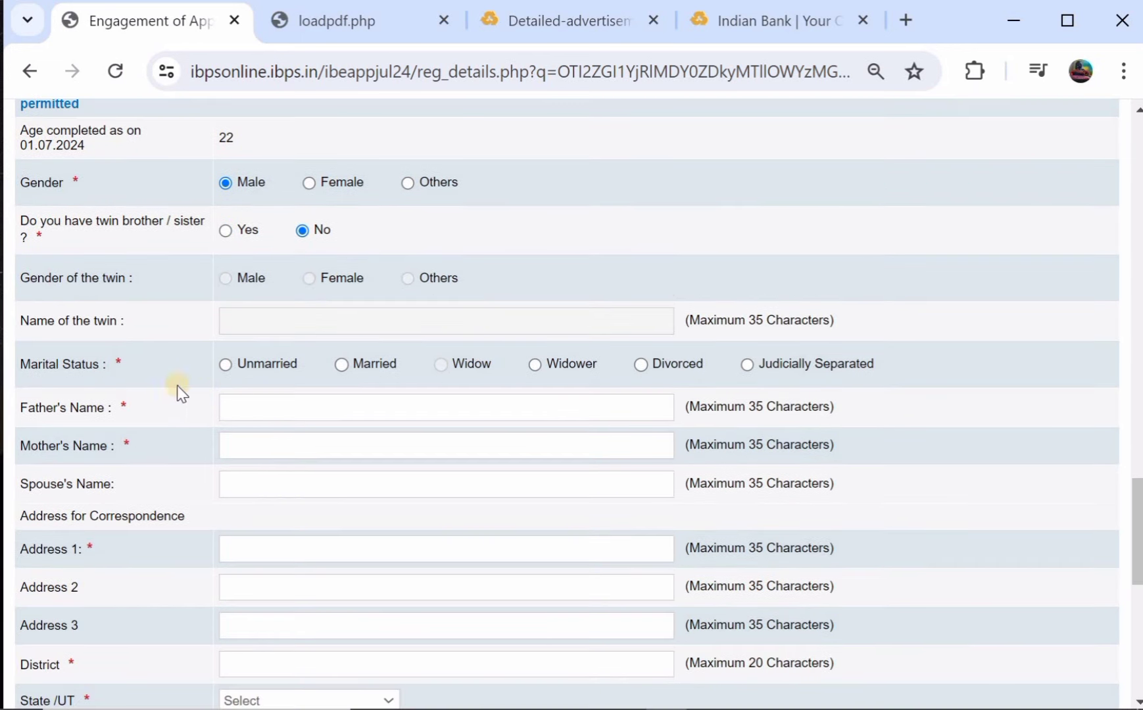
Mark marital status Unmarried and enter the father's and mother's names.
{"action": "left_click", "coordinate": [225, 364]}
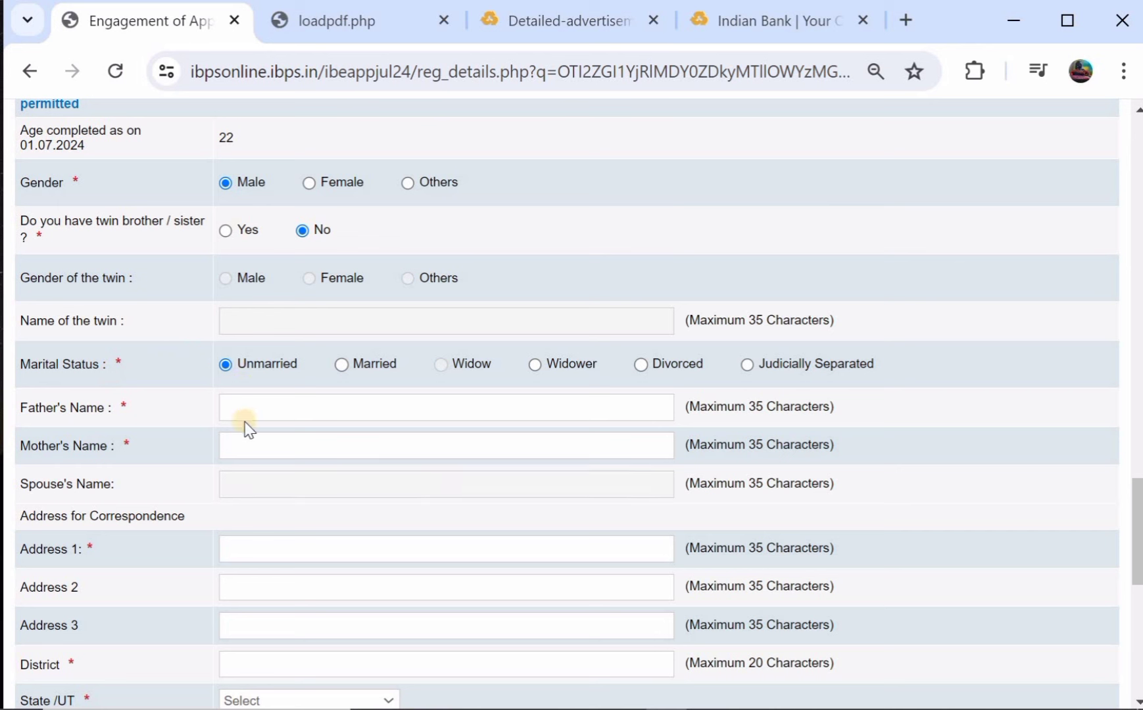
{"action": "left_click", "coordinate": [285, 400]}
{"action": "type", "text": "SIRI"}
{"action": "left_click", "coordinate": [294, 438]}
{"action": "type", "text": "KALA"}
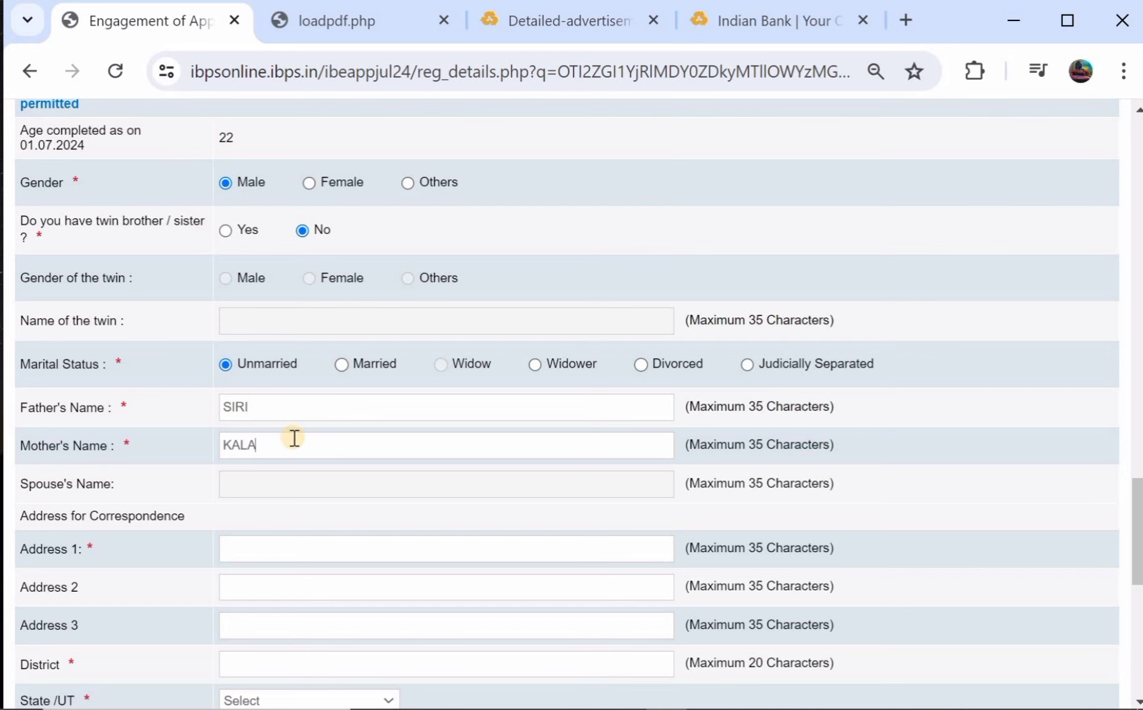
Enter the two correspondence address lines and the district.
{"action": "scroll", "coordinate": [294, 438], "scroll_direction": "down", "scroll_amount": 2}
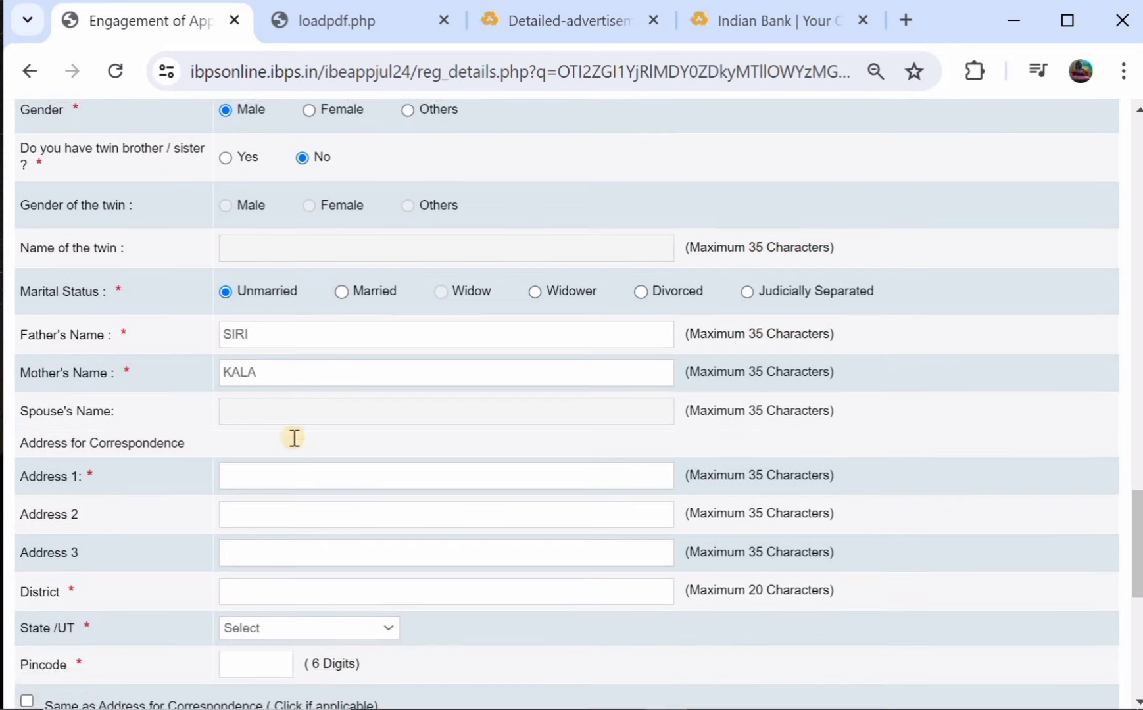
{"action": "left_click", "coordinate": [303, 381]}
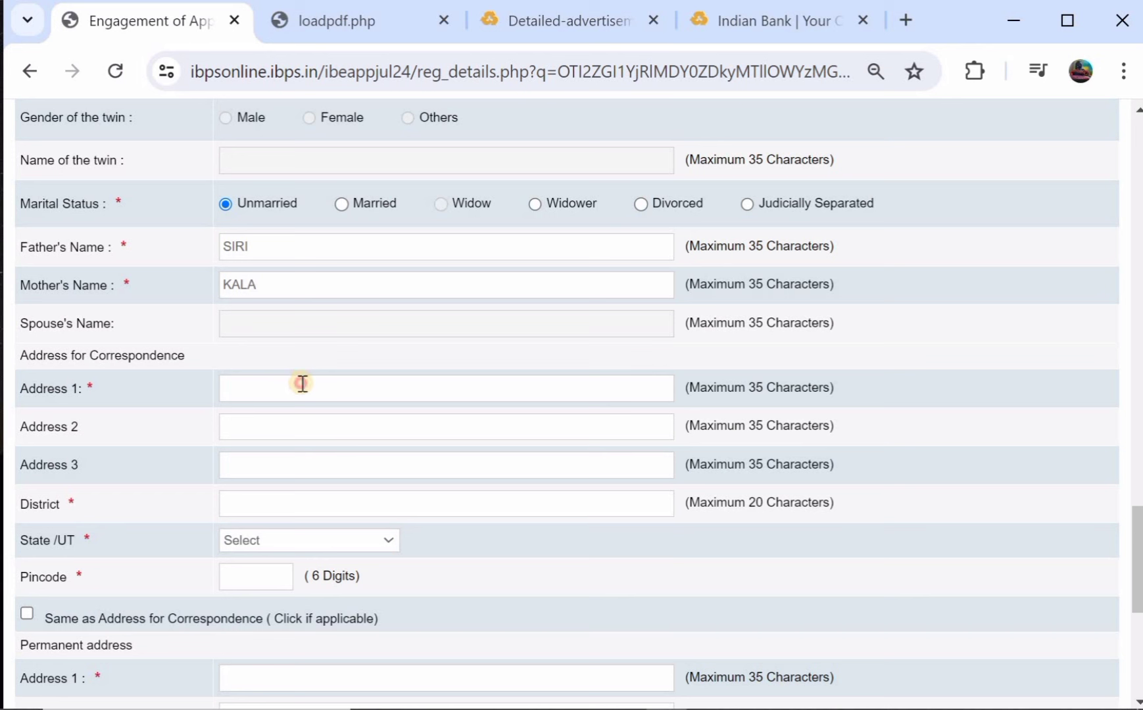
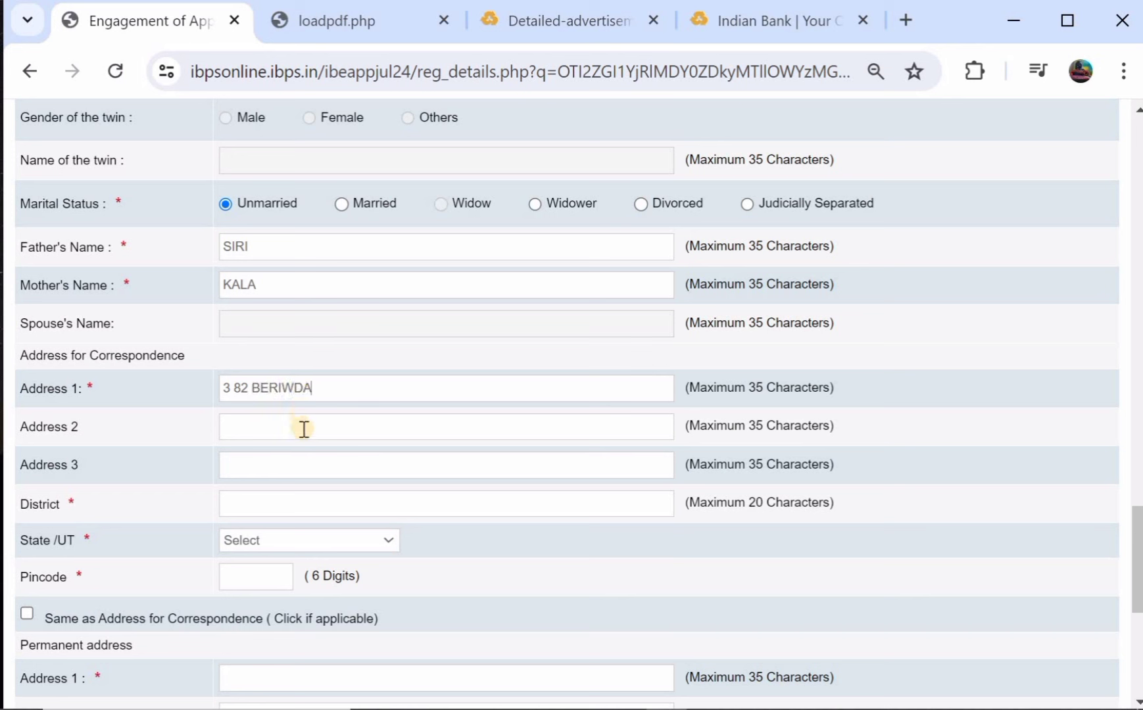
{"action": "left_click", "coordinate": [303, 429]}
{"action": "left_click", "coordinate": [302, 497]}
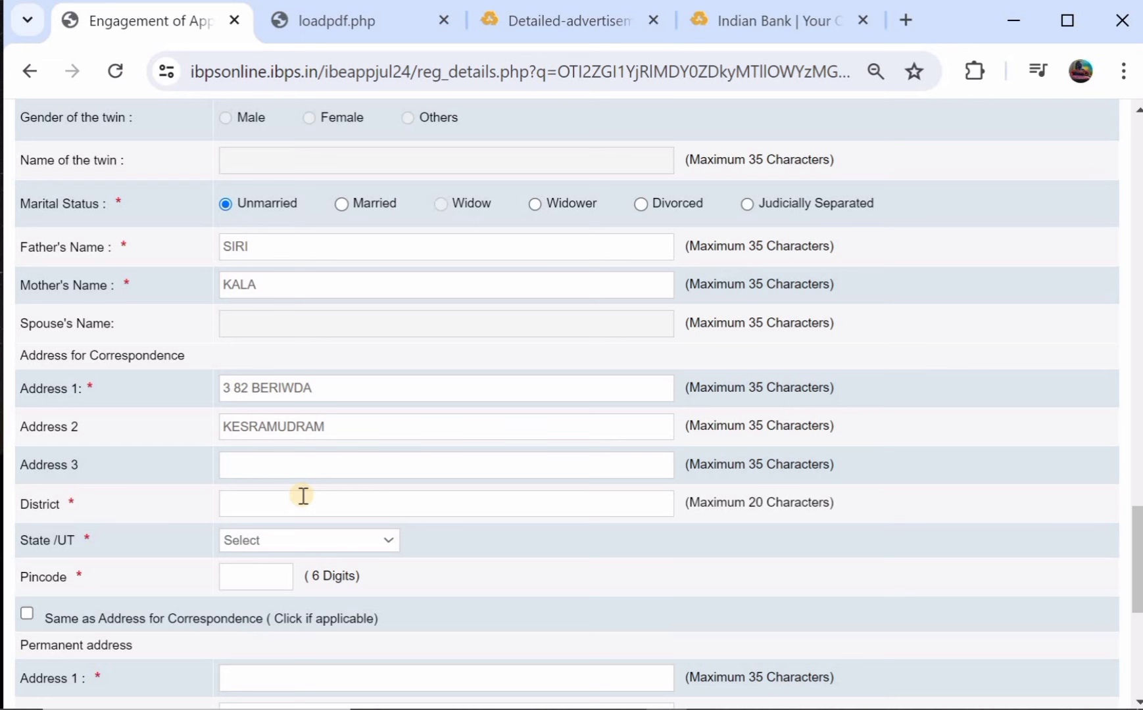
{"action": "type", "text": "B"}
{"action": "key", "text": "BackSpace"}
Set the correspondence state to TELANGANA and enter the pincode.
{"action": "scroll", "coordinate": [303, 496], "scroll_direction": "down", "scroll_amount": 1}
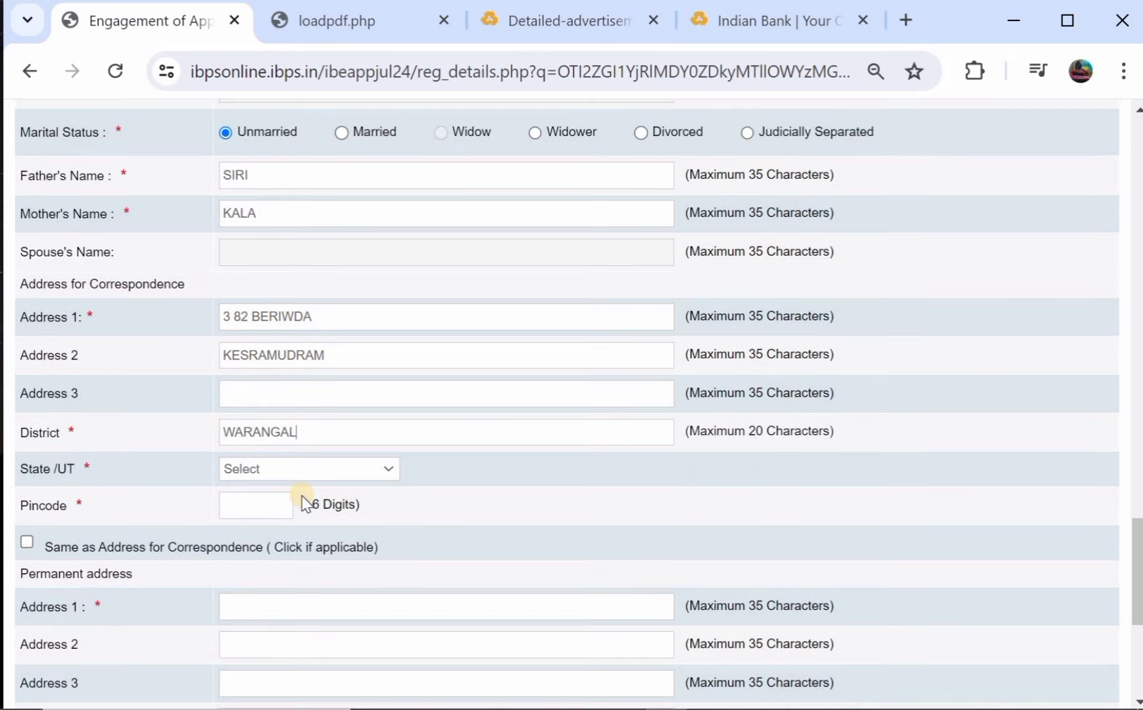
{"action": "left_click", "coordinate": [277, 469]}
{"action": "scroll", "coordinate": [316, 424], "scroll_direction": "down", "scroll_amount": 5}
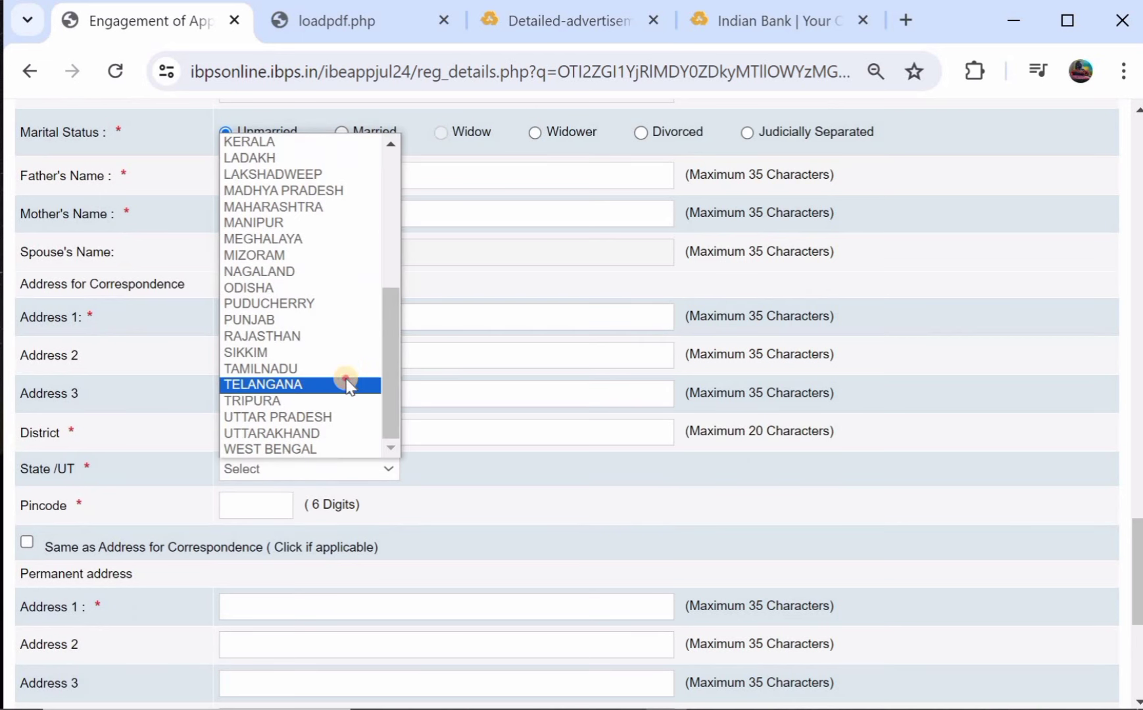
{"action": "left_click", "coordinate": [347, 384]}
{"action": "scroll", "coordinate": [315, 401], "scroll_direction": "down", "scroll_amount": 1}
{"action": "left_click", "coordinate": [271, 414]}
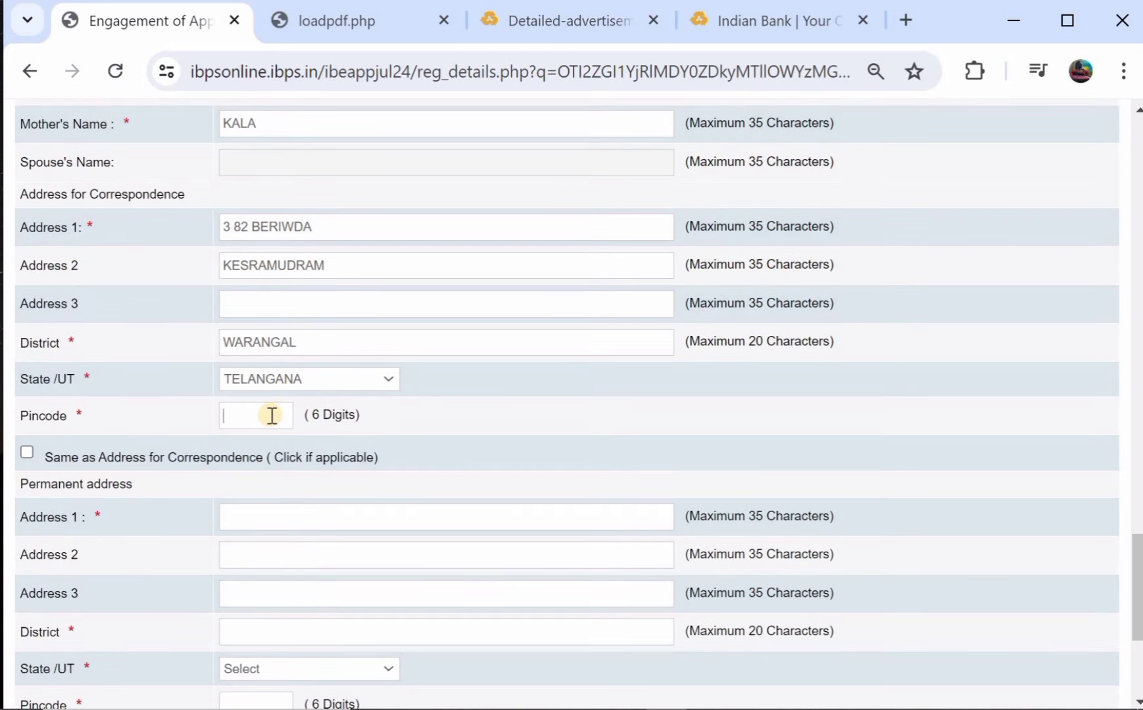
Make the permanent address the same as the correspondence address.
{"action": "scroll", "coordinate": [135, 252], "scroll_direction": "up", "scroll_amount": 1}
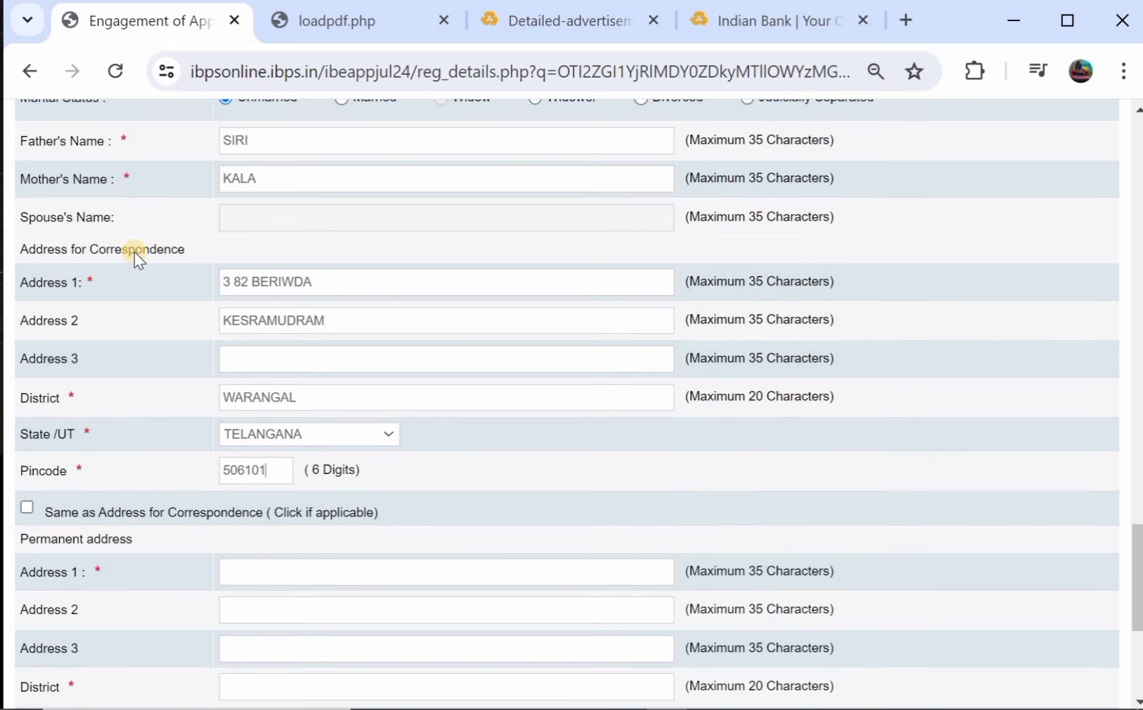
{"action": "scroll", "coordinate": [134, 252], "scroll_direction": "down", "scroll_amount": 1}
{"action": "left_click", "coordinate": [28, 445]}
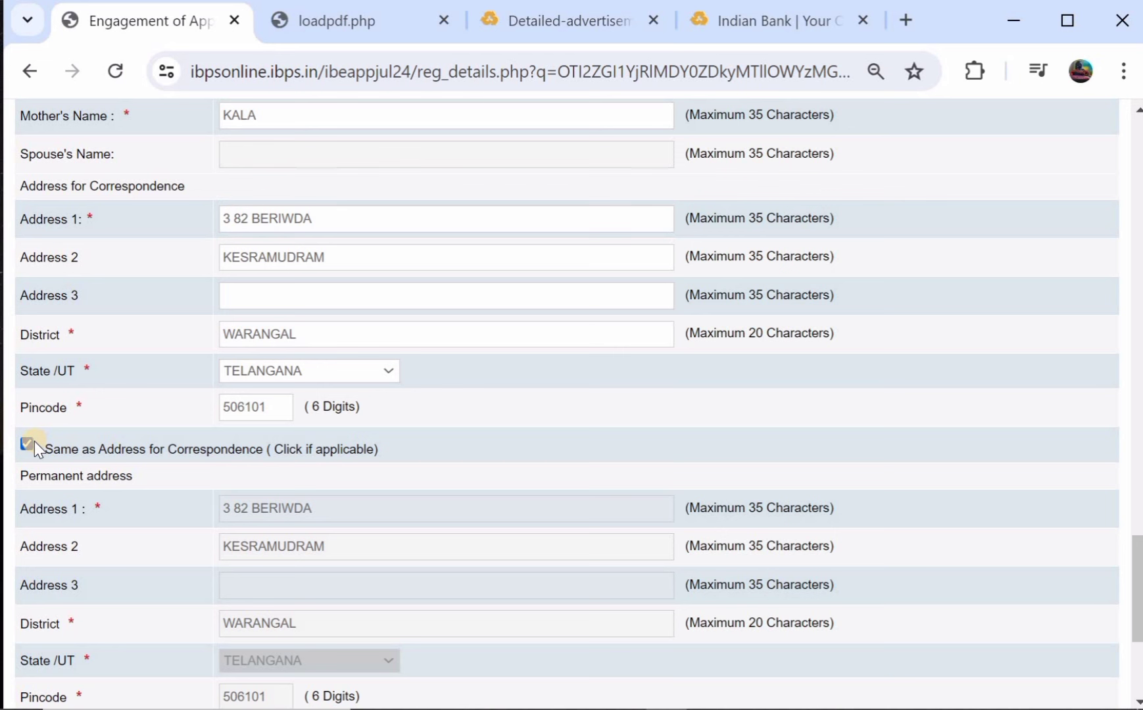
{"action": "scroll", "coordinate": [190, 433], "scroll_direction": "down", "scroll_amount": 1}
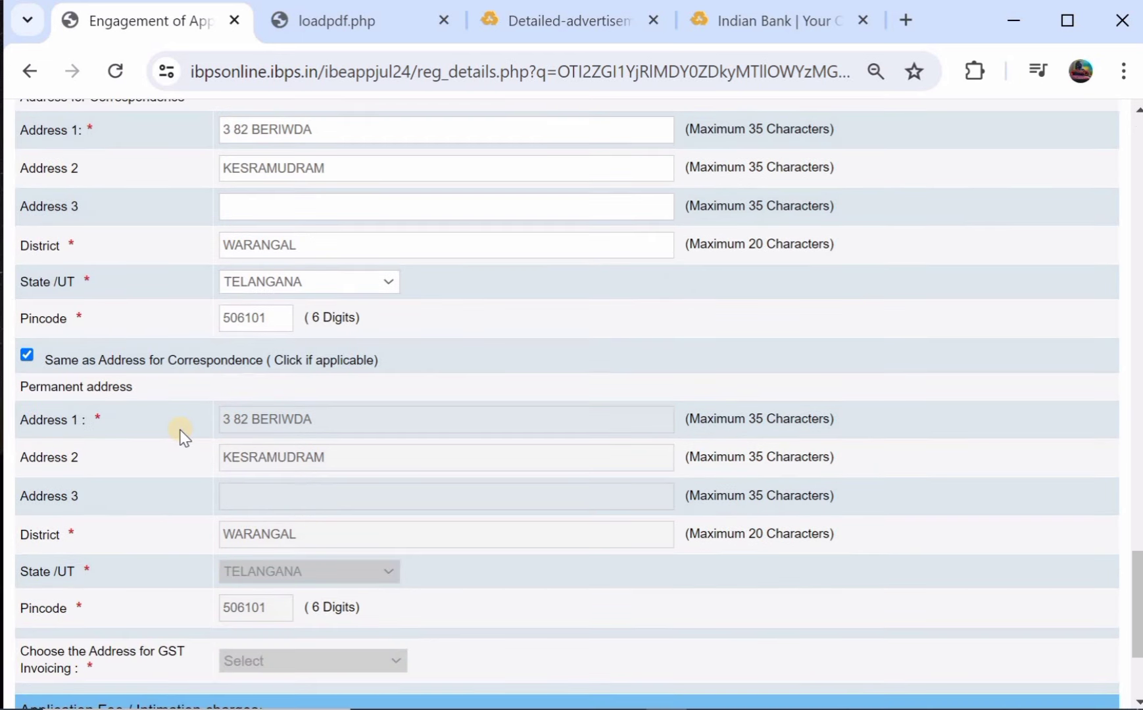
{"action": "scroll", "coordinate": [176, 435], "scroll_direction": "up", "scroll_amount": 2}
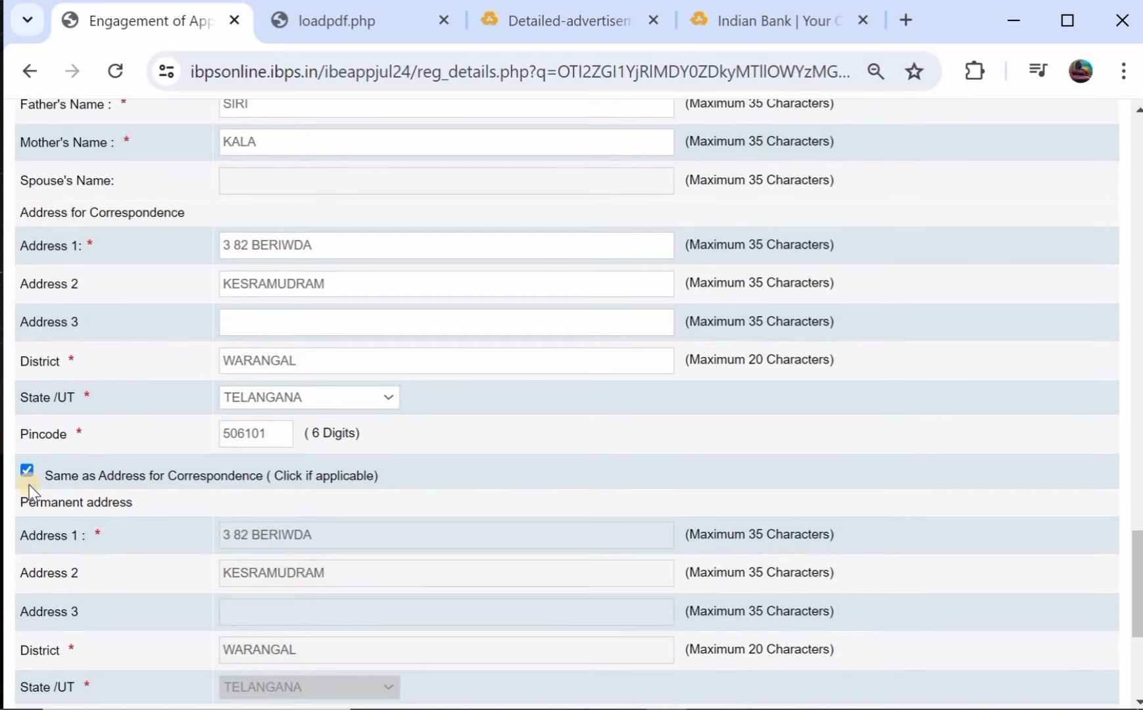
{"action": "scroll", "coordinate": [197, 513], "scroll_direction": "down", "scroll_amount": 2}
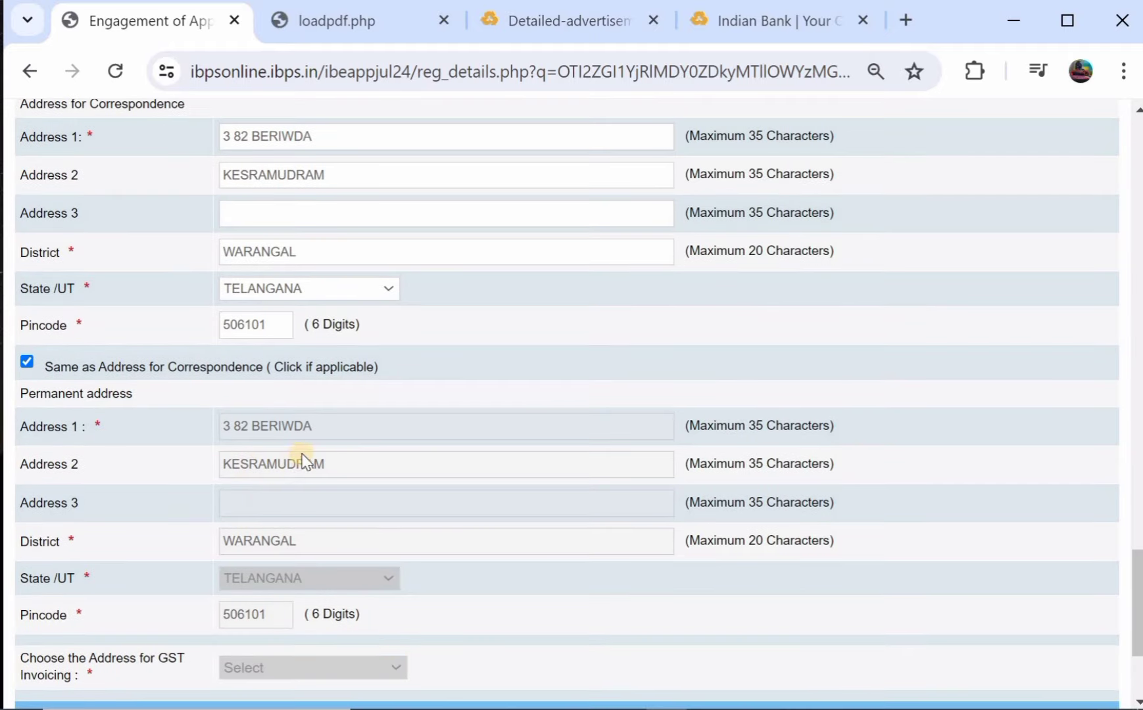
{"action": "scroll", "coordinate": [273, 494], "scroll_direction": "down", "scroll_amount": 2}
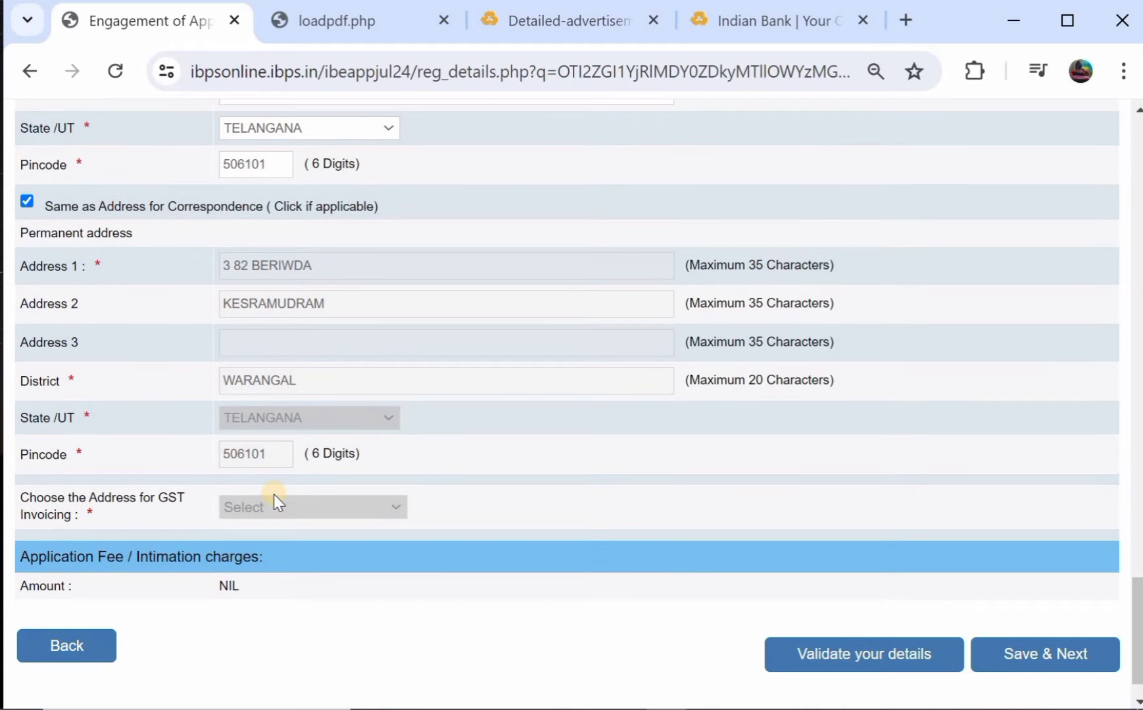
{"action": "scroll", "coordinate": [273, 494], "scroll_direction": "down", "scroll_amount": 2}
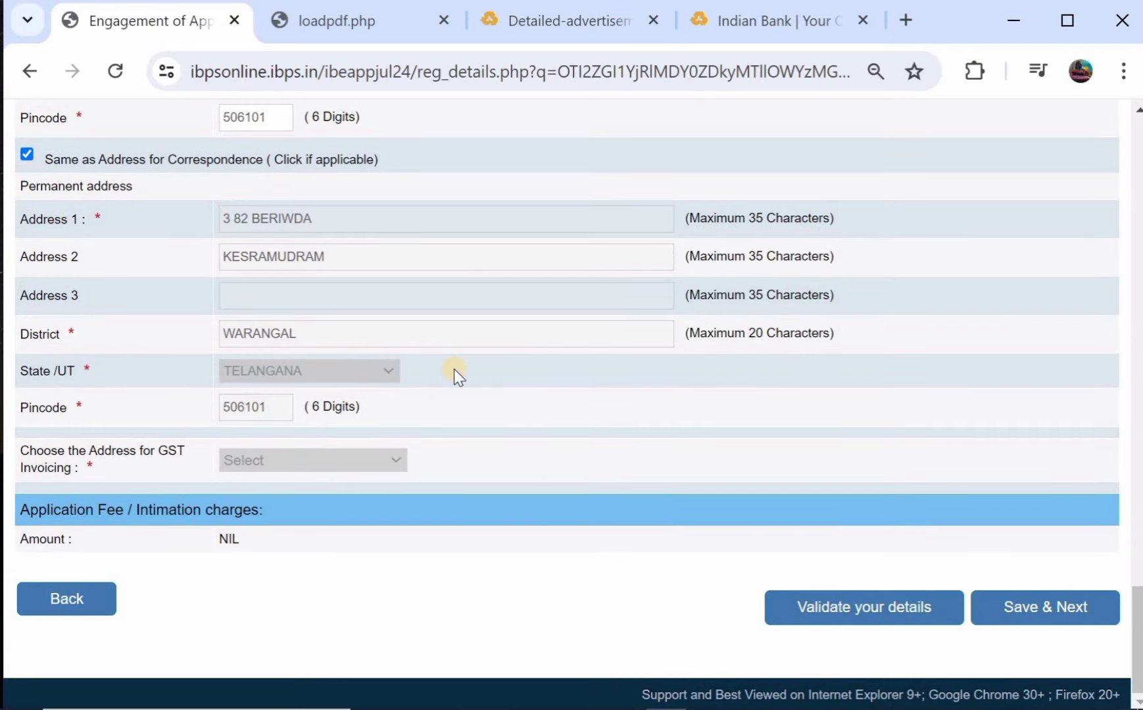
{"action": "scroll", "coordinate": [453, 369], "scroll_direction": "up", "scroll_amount": 2}
{"action": "scroll", "coordinate": [453, 369], "scroll_direction": "down", "scroll_amount": 2}
{"action": "scroll", "coordinate": [454, 369], "scroll_direction": "up", "scroll_amount": 1}
{"action": "scroll", "coordinate": [454, 369], "scroll_direction": "down", "scroll_amount": 2}
Save Basic Details, then choose Arts graduation passed on 13 May.
{"action": "left_click", "coordinate": [1052, 620]}
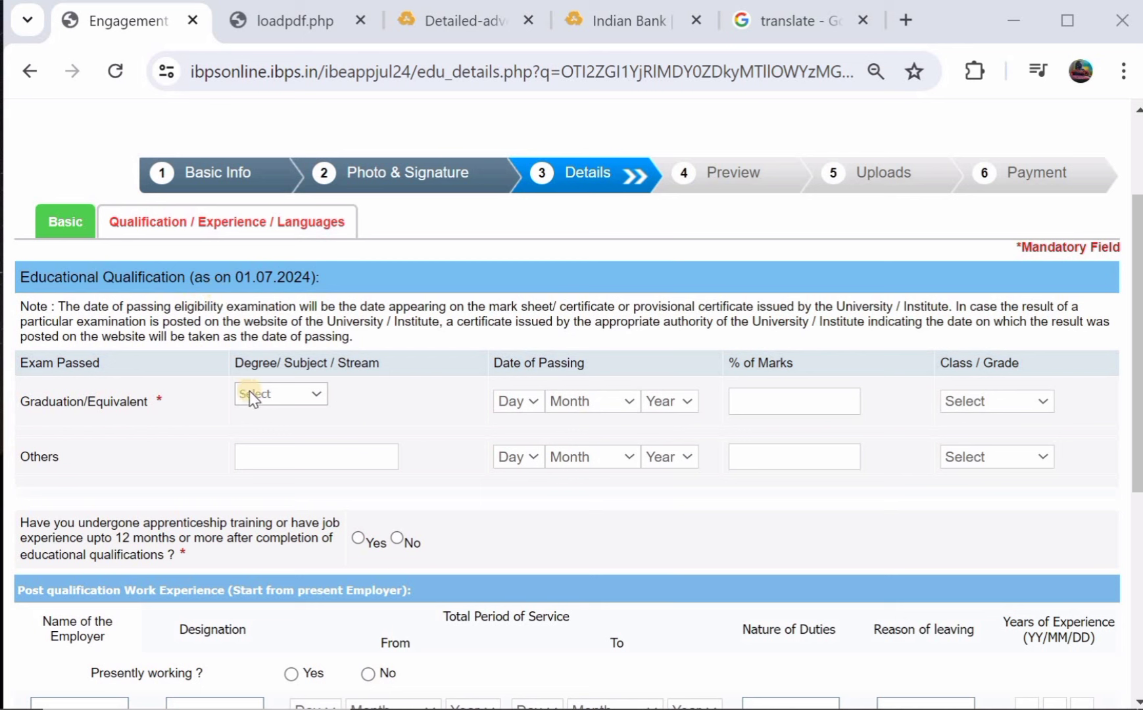
{"action": "left_click", "coordinate": [268, 397]}
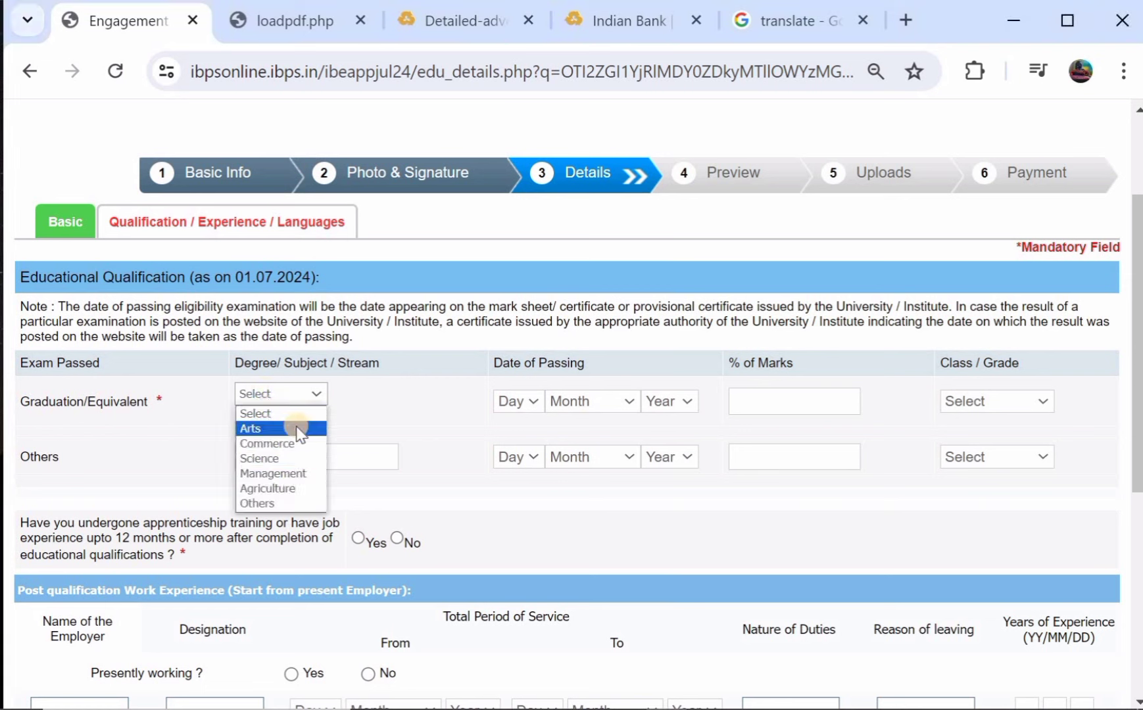
{"action": "left_click", "coordinate": [297, 428]}
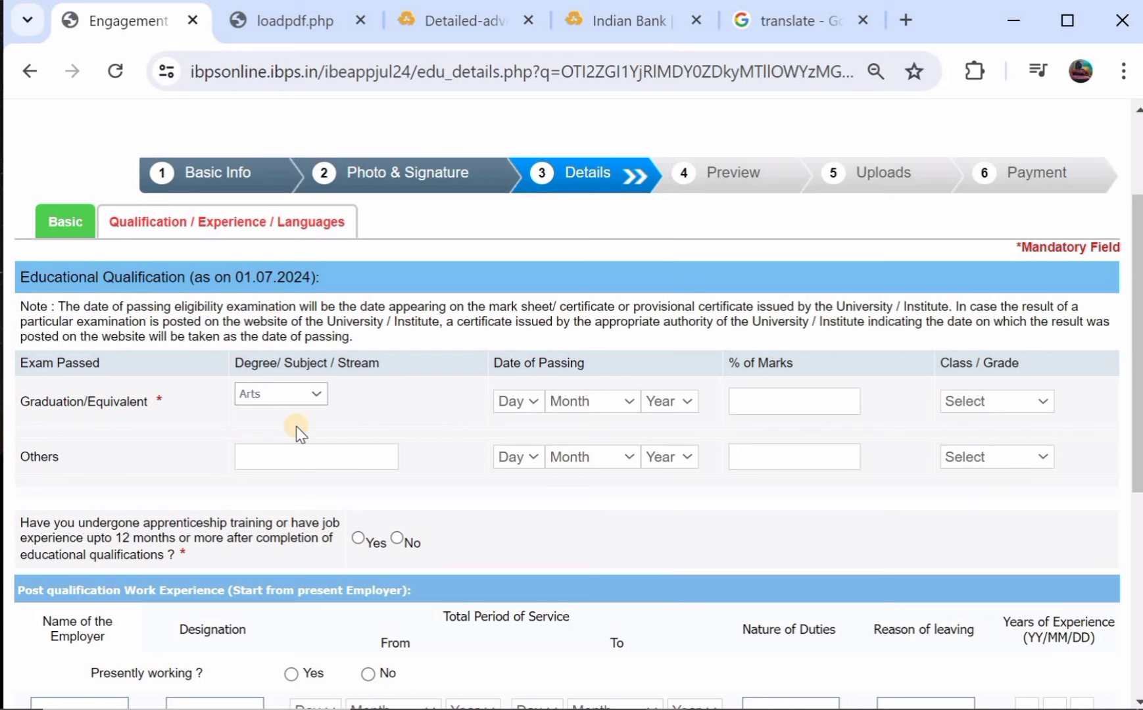
{"action": "left_click", "coordinate": [519, 402]}
{"action": "left_click", "coordinate": [509, 267]}
{"action": "left_click", "coordinate": [562, 406]}
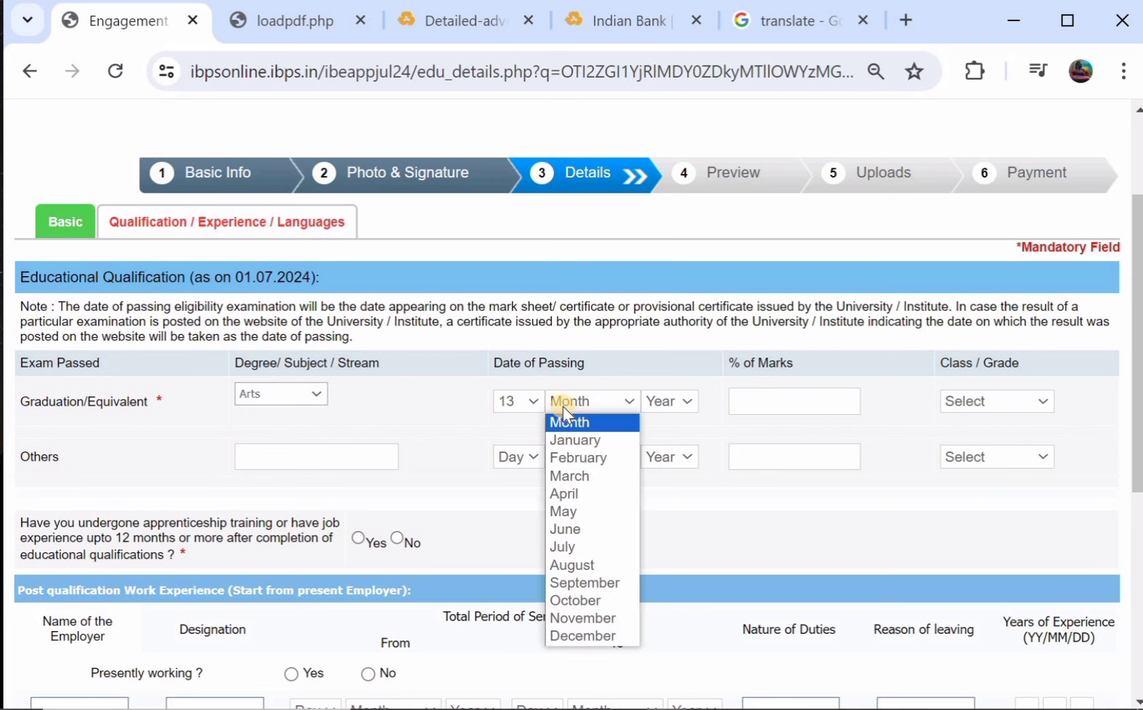
{"action": "left_click", "coordinate": [580, 511]}
{"action": "left_click", "coordinate": [661, 404]}
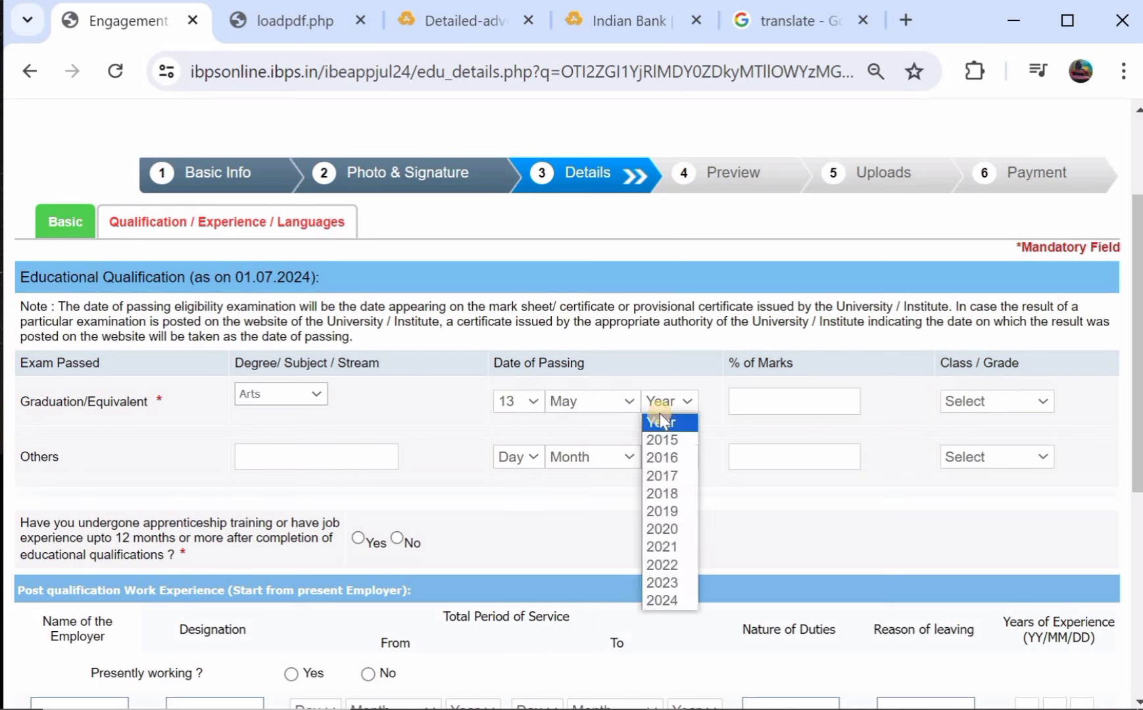
{"action": "left_click", "coordinate": [665, 496]}
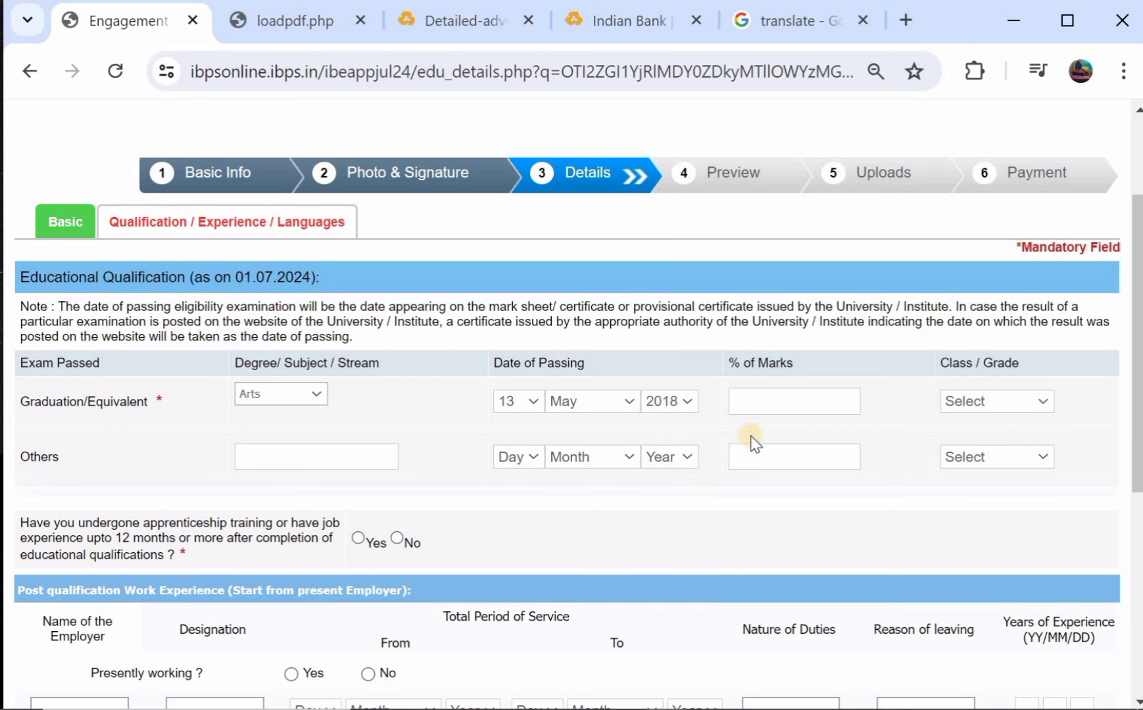
Enter 87% marks, correct the passing year to 2019, and choose Second Class.
{"action": "left_click", "coordinate": [785, 408]}
{"action": "type", "text": "87"}
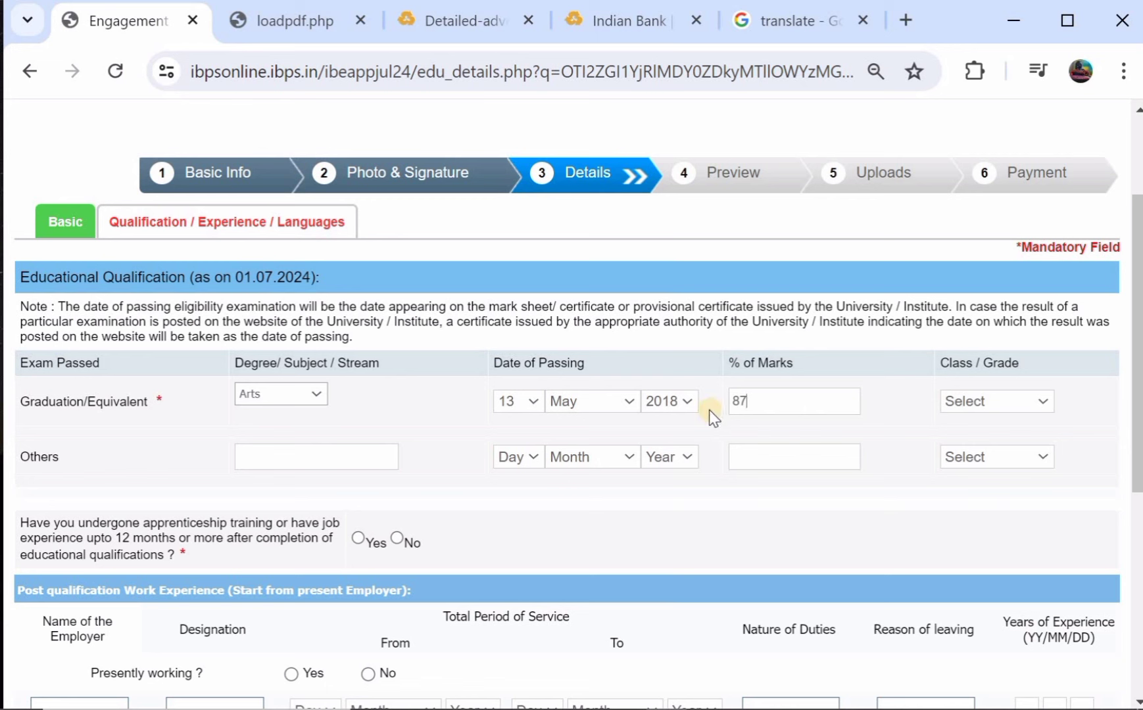
{"action": "left_click", "coordinate": [686, 404]}
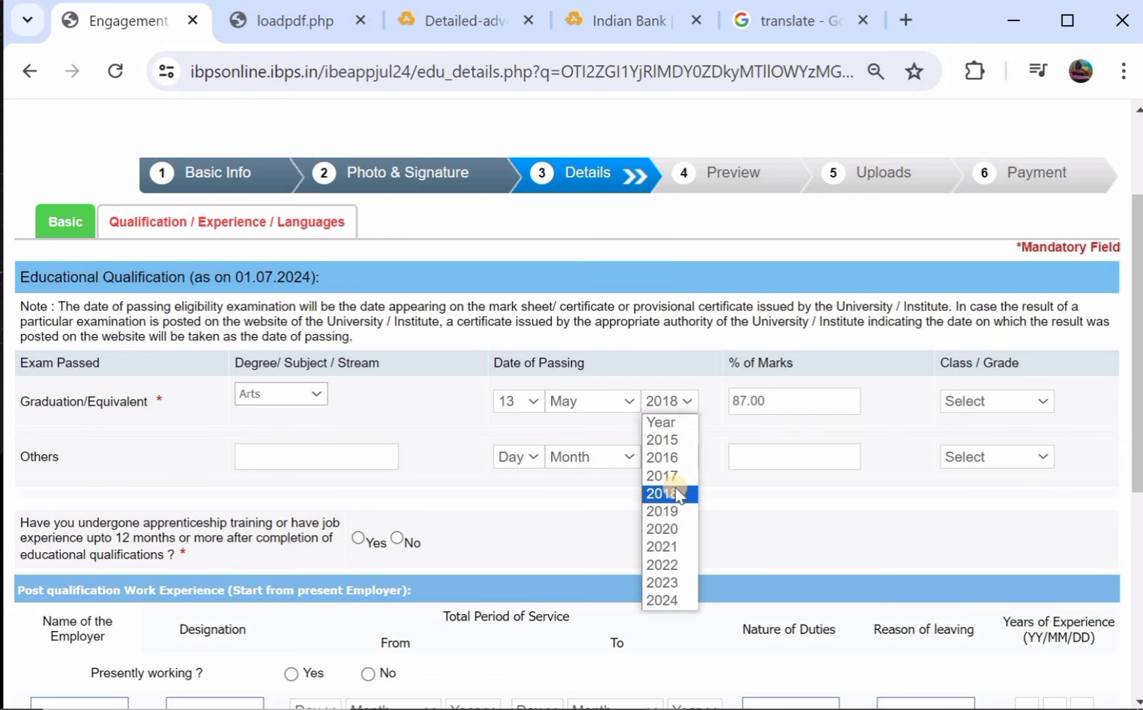
{"action": "left_click", "coordinate": [671, 511]}
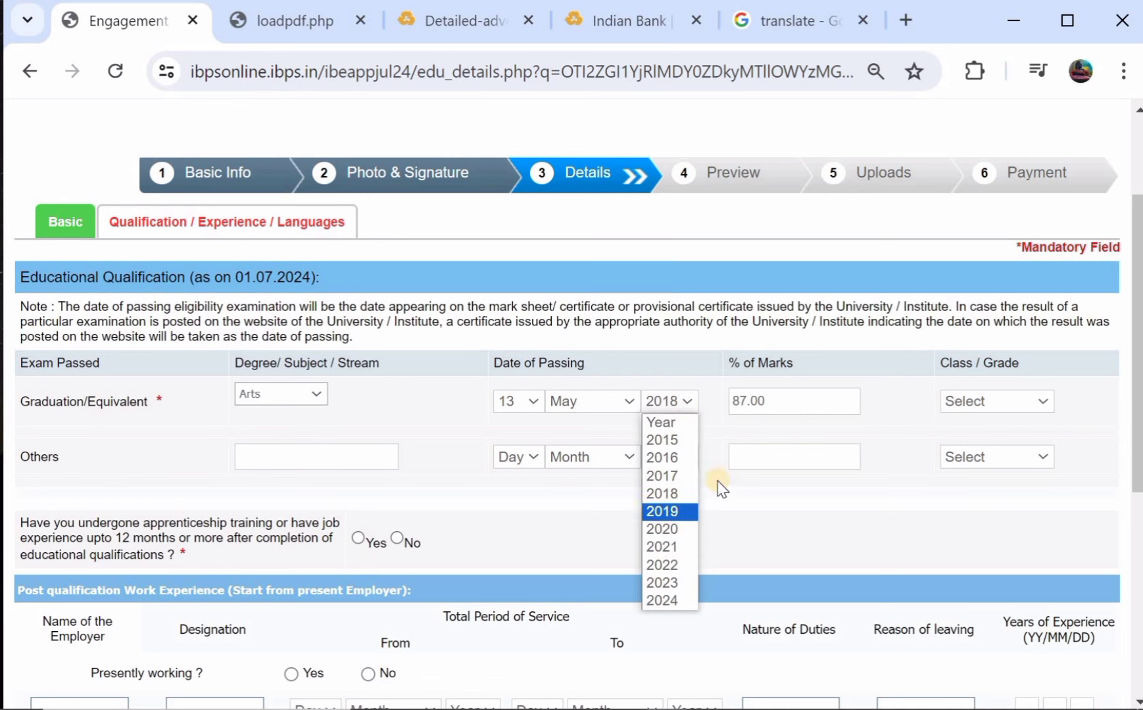
{"action": "left_click", "coordinate": [996, 403]}
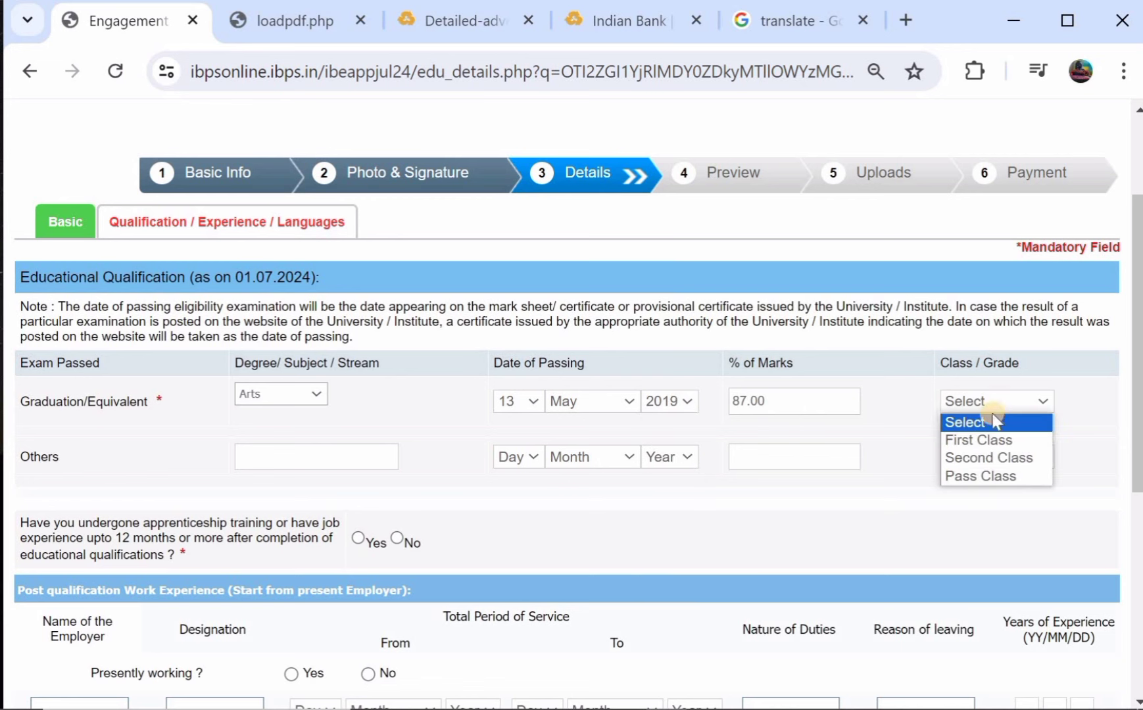
{"action": "left_click", "coordinate": [997, 459]}
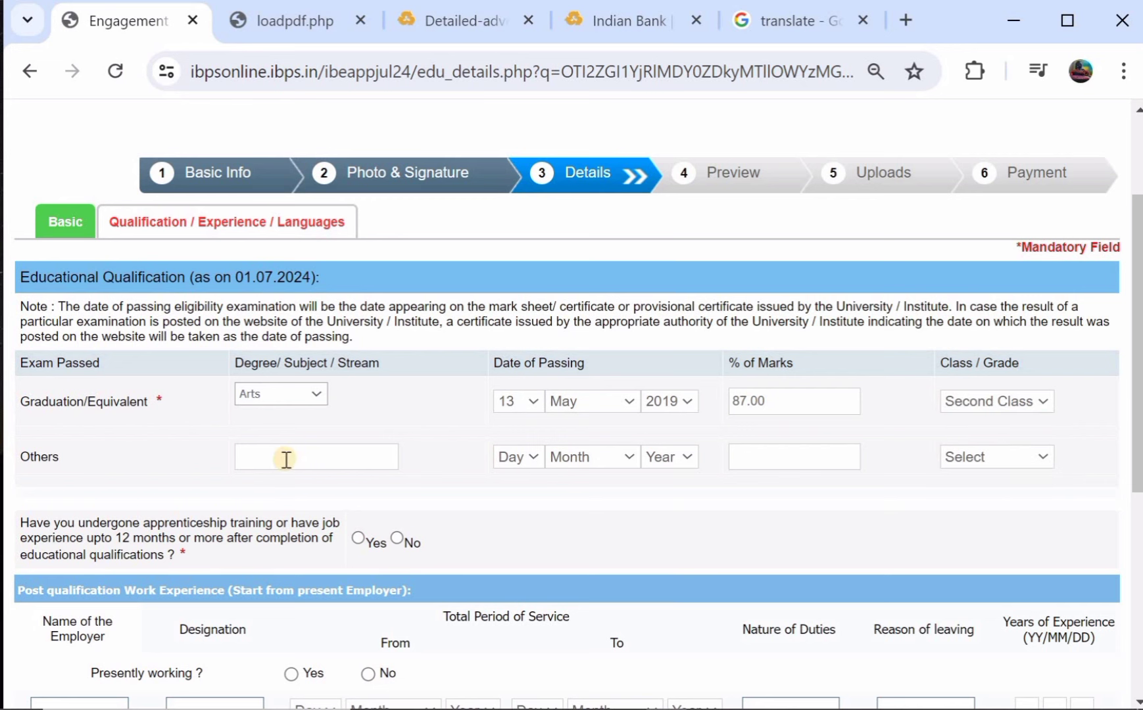
Answer No to the prior apprenticeship experience question.
{"action": "scroll", "coordinate": [287, 463], "scroll_direction": "down", "scroll_amount": 1}
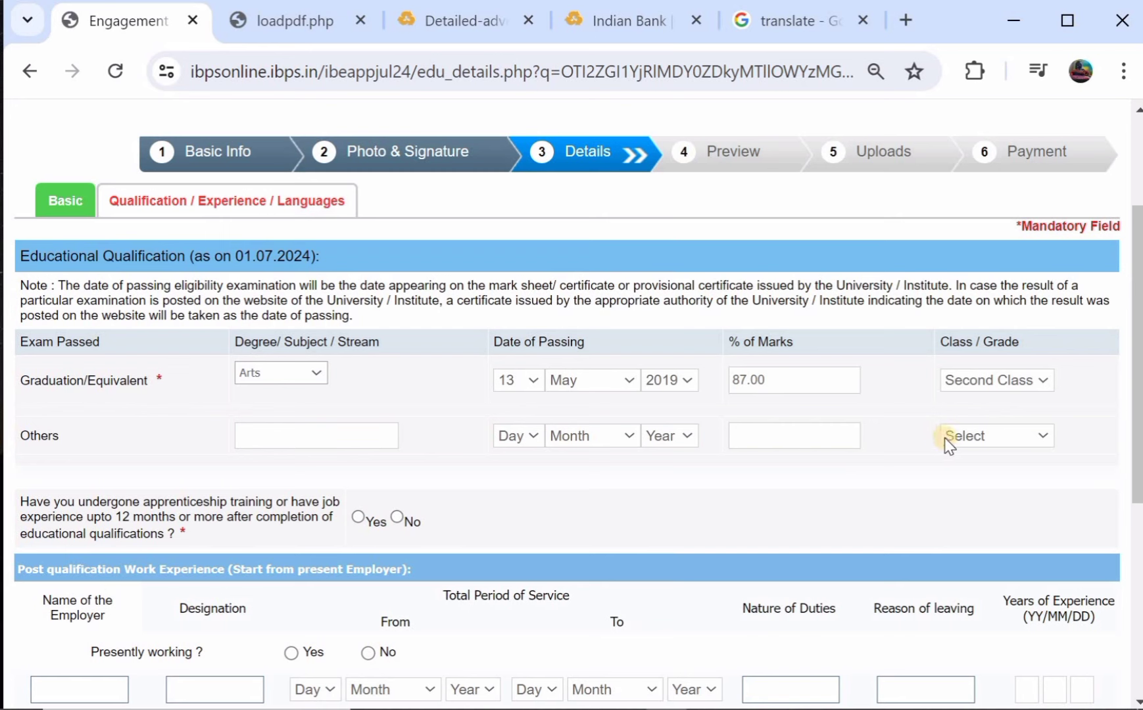
{"action": "scroll", "coordinate": [303, 428], "scroll_direction": "down", "scroll_amount": 1}
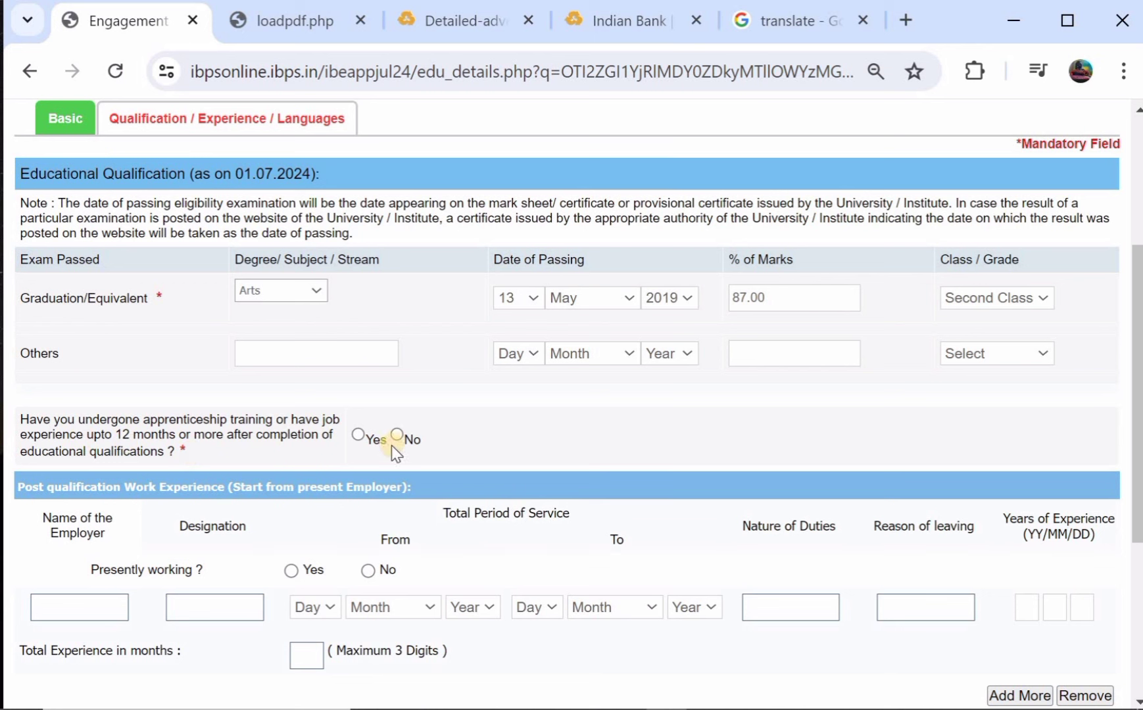
{"action": "left_click", "coordinate": [359, 436]}
{"action": "left_click", "coordinate": [398, 436]}
{"action": "scroll", "coordinate": [310, 412], "scroll_direction": "down", "scroll_amount": 3}
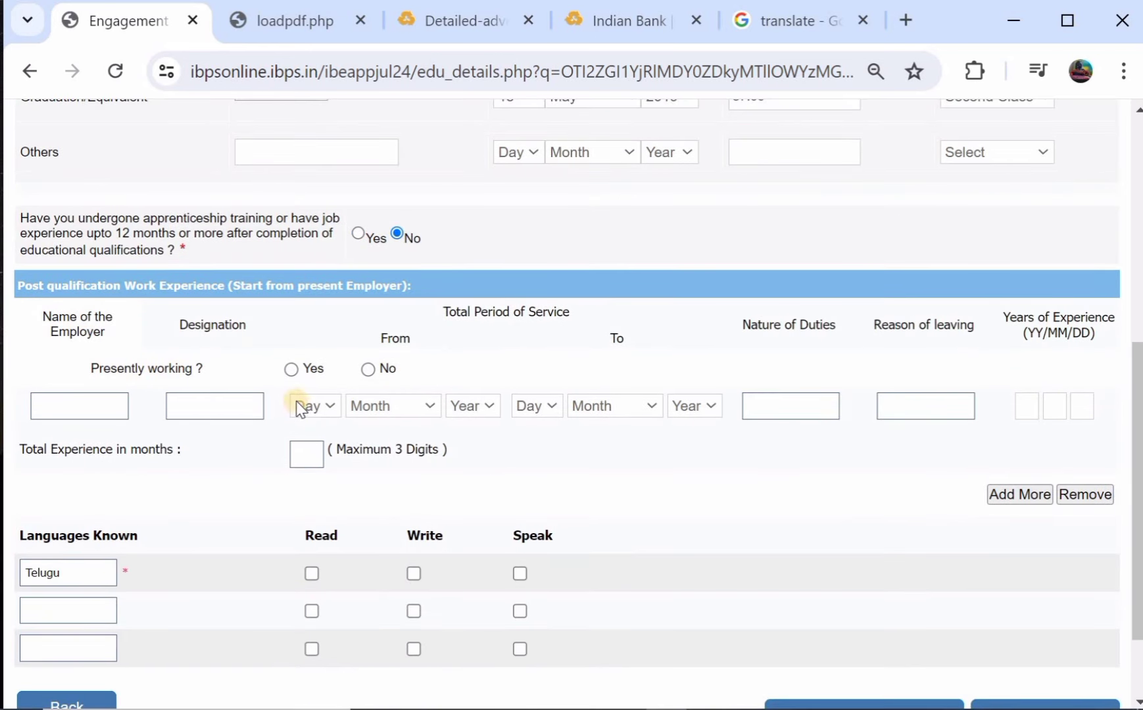
{"action": "scroll", "coordinate": [394, 361], "scroll_direction": "down", "scroll_amount": 1}
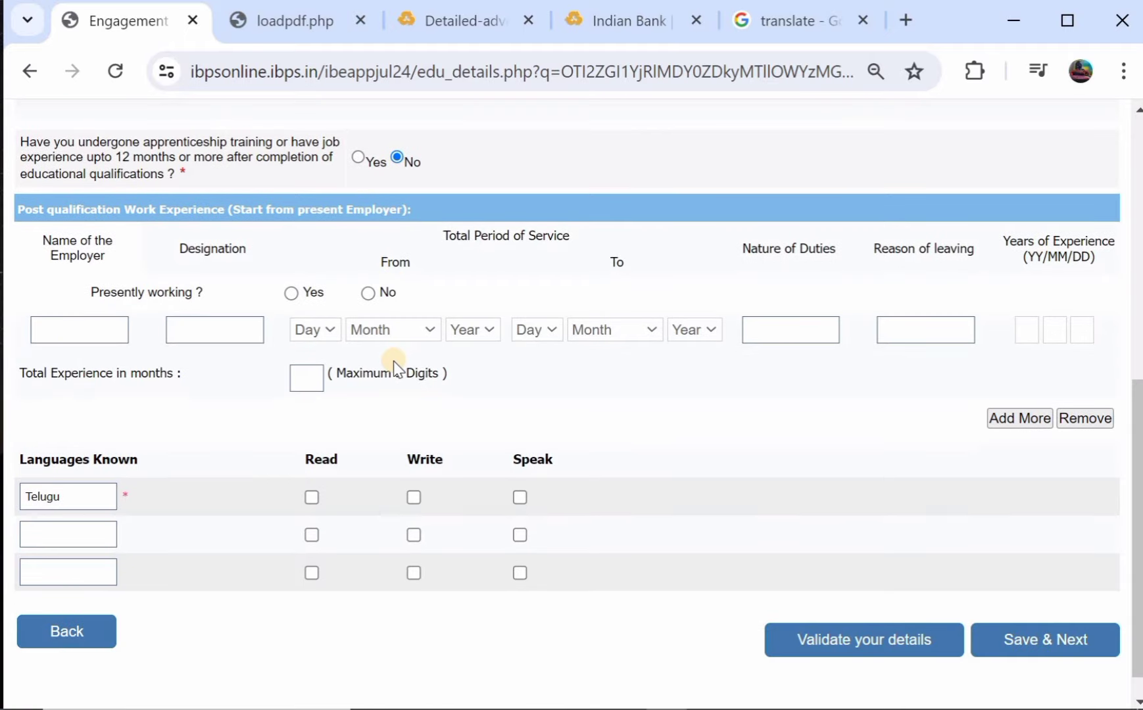
{"action": "scroll", "coordinate": [390, 362], "scroll_direction": "down", "scroll_amount": 1}
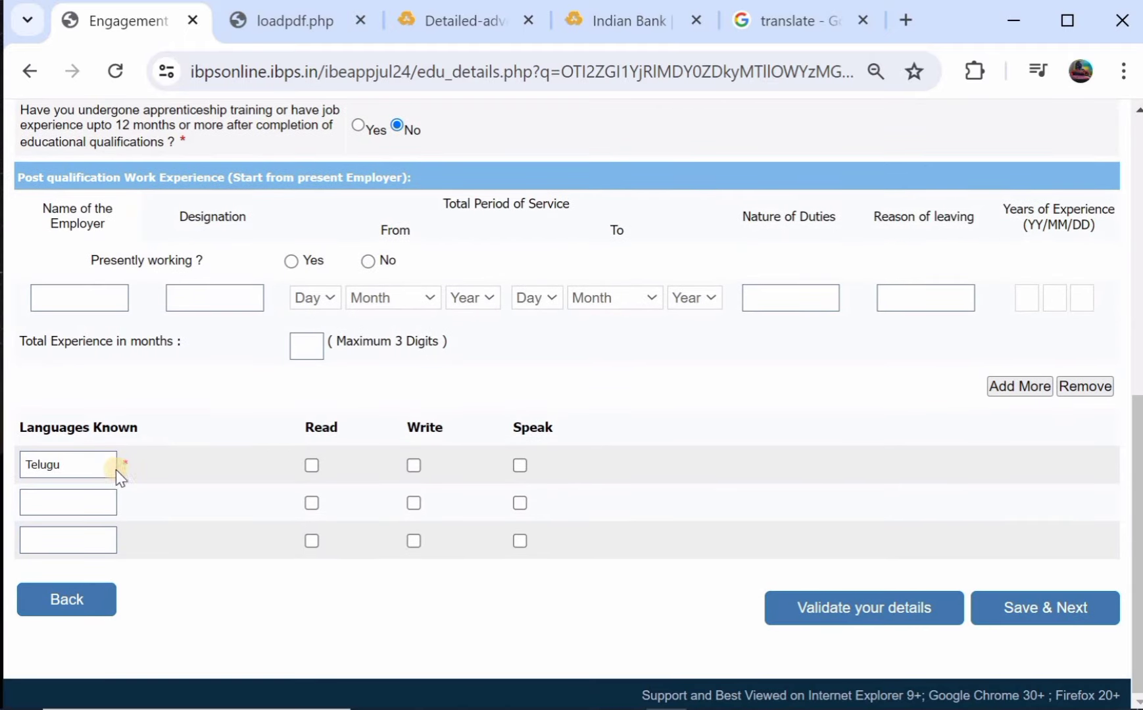
Mark Telugu and ENGLISH as languages read, written and spoken.
{"action": "left_click", "coordinate": [311, 465]}
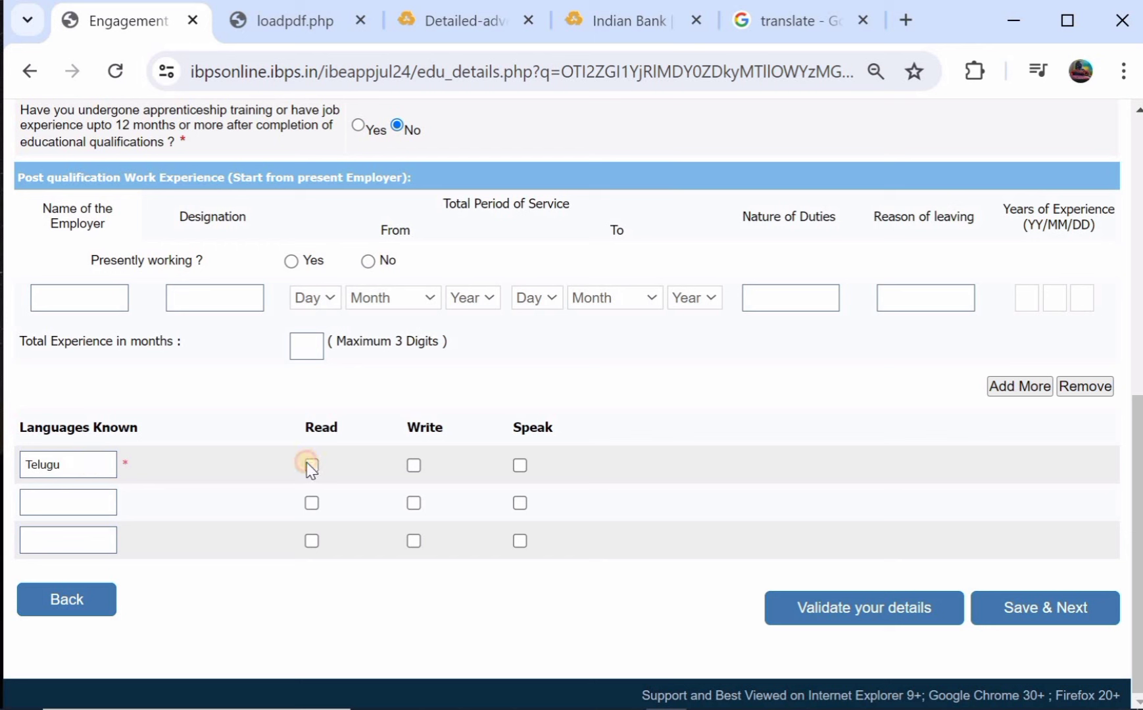
{"action": "left_click", "coordinate": [413, 466]}
{"action": "left_click", "coordinate": [519, 466]}
{"action": "left_click", "coordinate": [80, 501]}
{"action": "scroll", "coordinate": [76, 510], "scroll_direction": "up", "scroll_amount": 1}
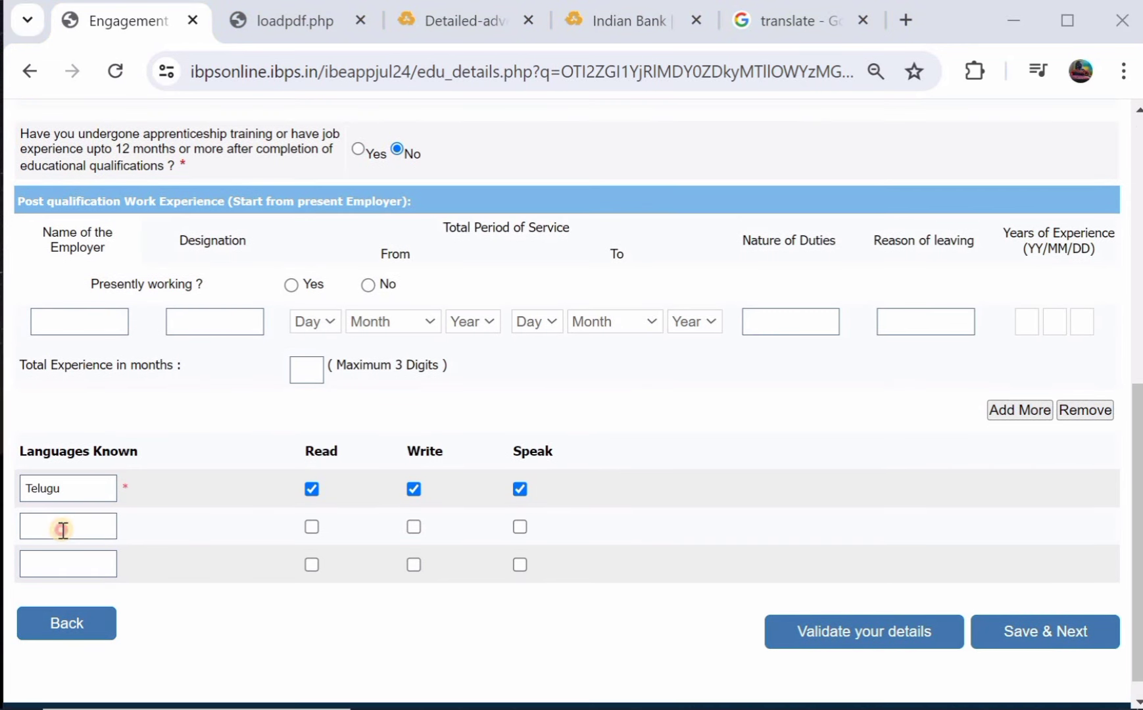
{"action": "type", "text": "ENG"}
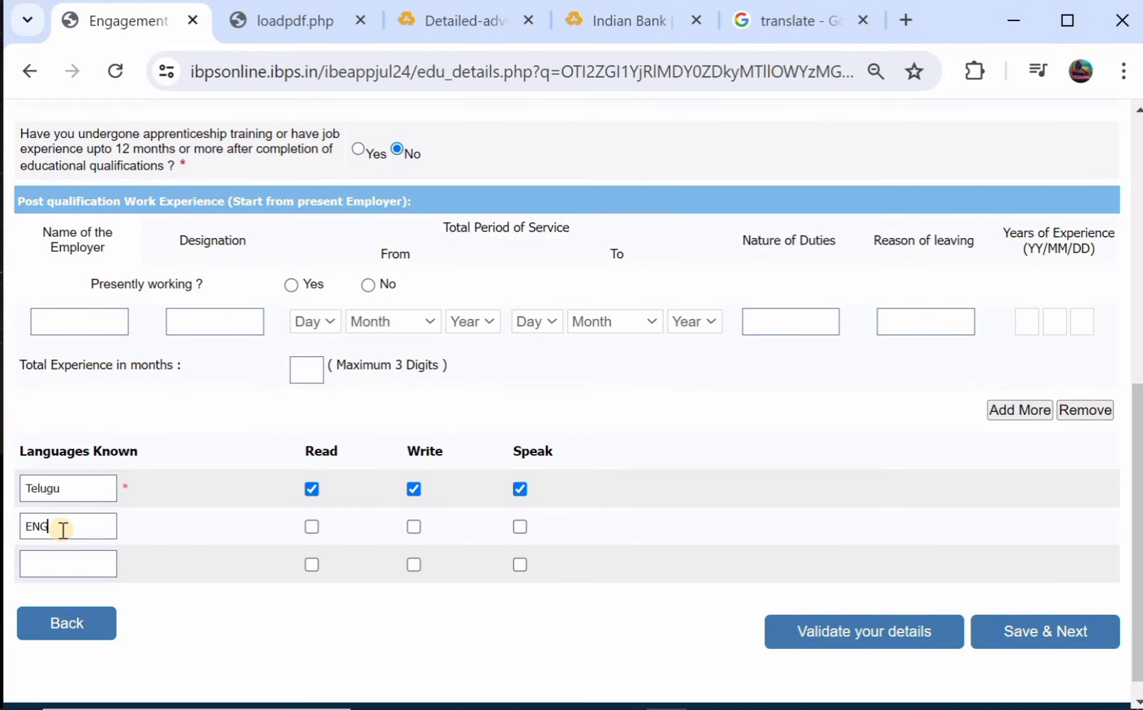
{"action": "type", "text": "LISH"}
{"action": "left_click", "coordinate": [312, 527]}
{"action": "left_click", "coordinate": [413, 526]}
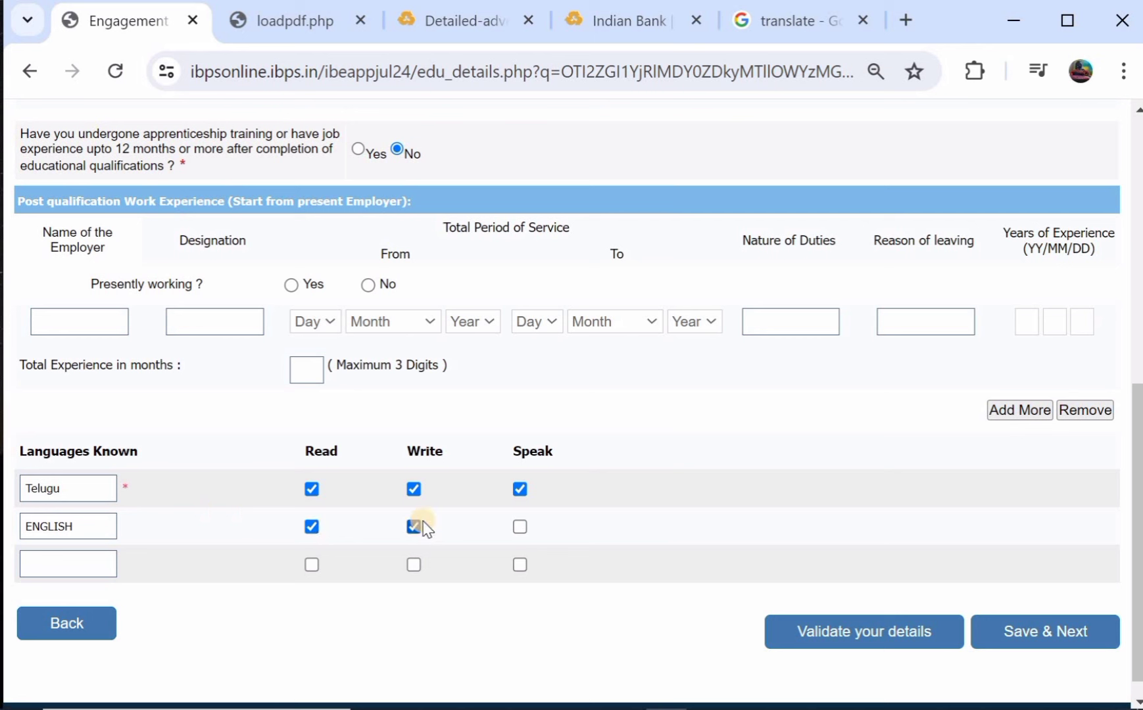
{"action": "left_click", "coordinate": [520, 527]}
Save the details and go to the registration preview.
{"action": "scroll", "coordinate": [709, 346], "scroll_direction": "up", "scroll_amount": 1}
{"action": "scroll", "coordinate": [858, 474], "scroll_direction": "down", "scroll_amount": 1}
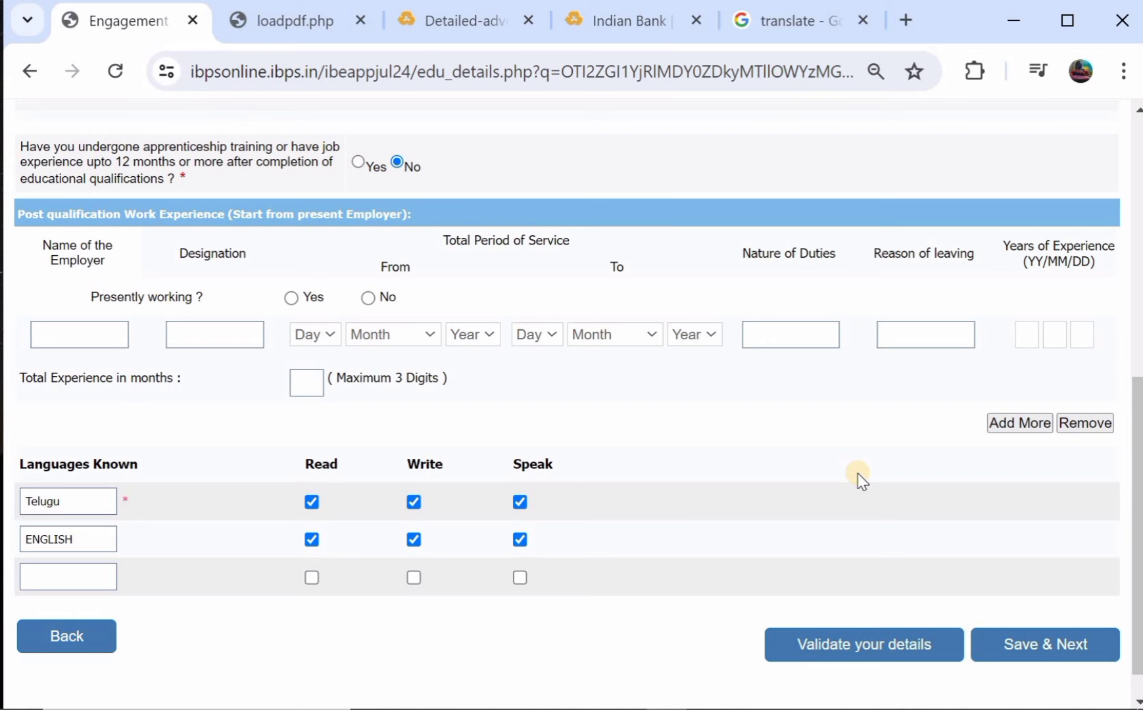
{"action": "left_click", "coordinate": [1024, 648]}
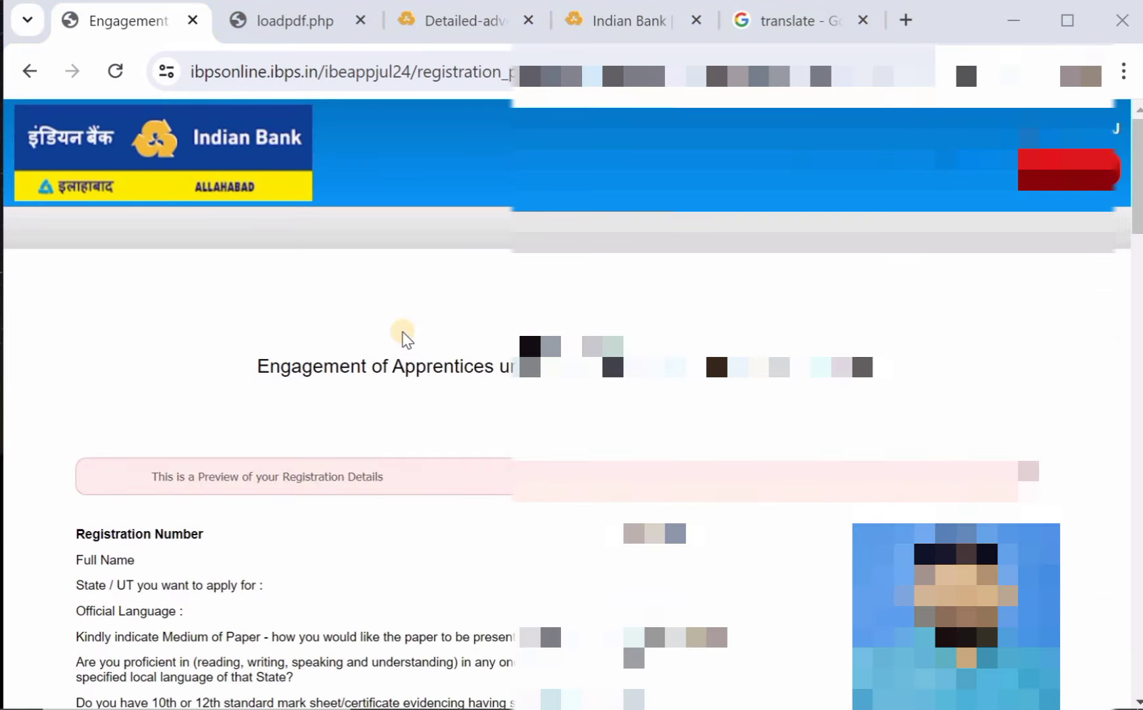
{"action": "scroll", "coordinate": [402, 337], "scroll_direction": "down", "scroll_amount": 8}
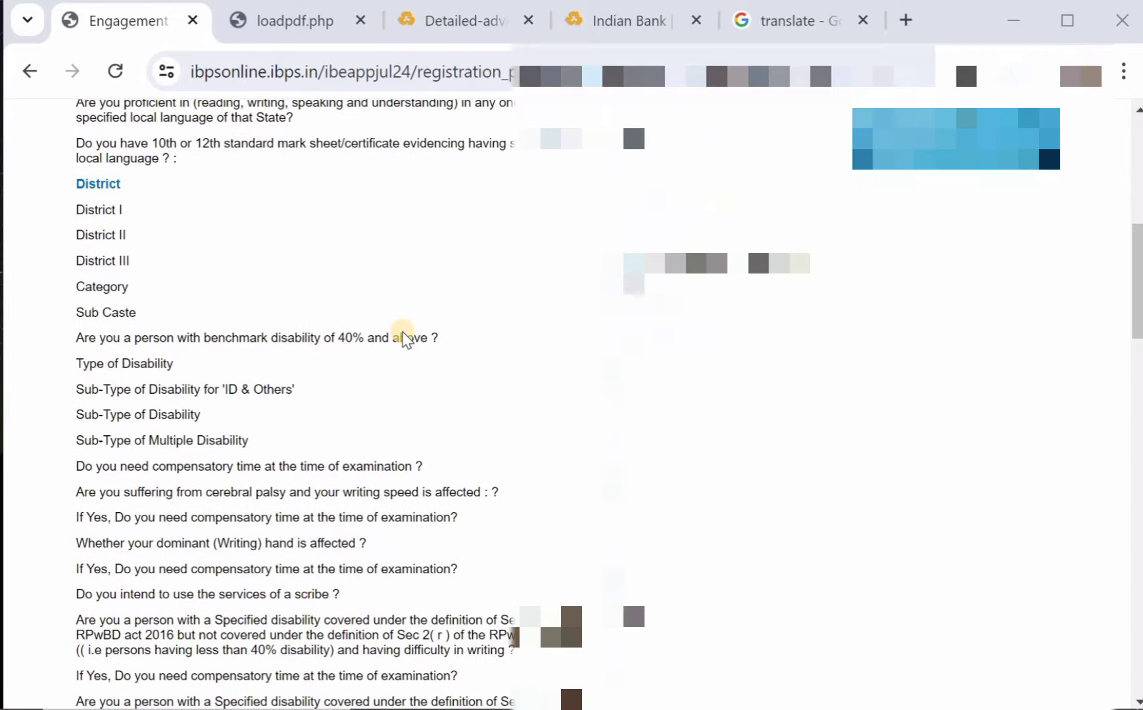
{"action": "scroll", "coordinate": [402, 336], "scroll_direction": "down", "scroll_amount": 5}
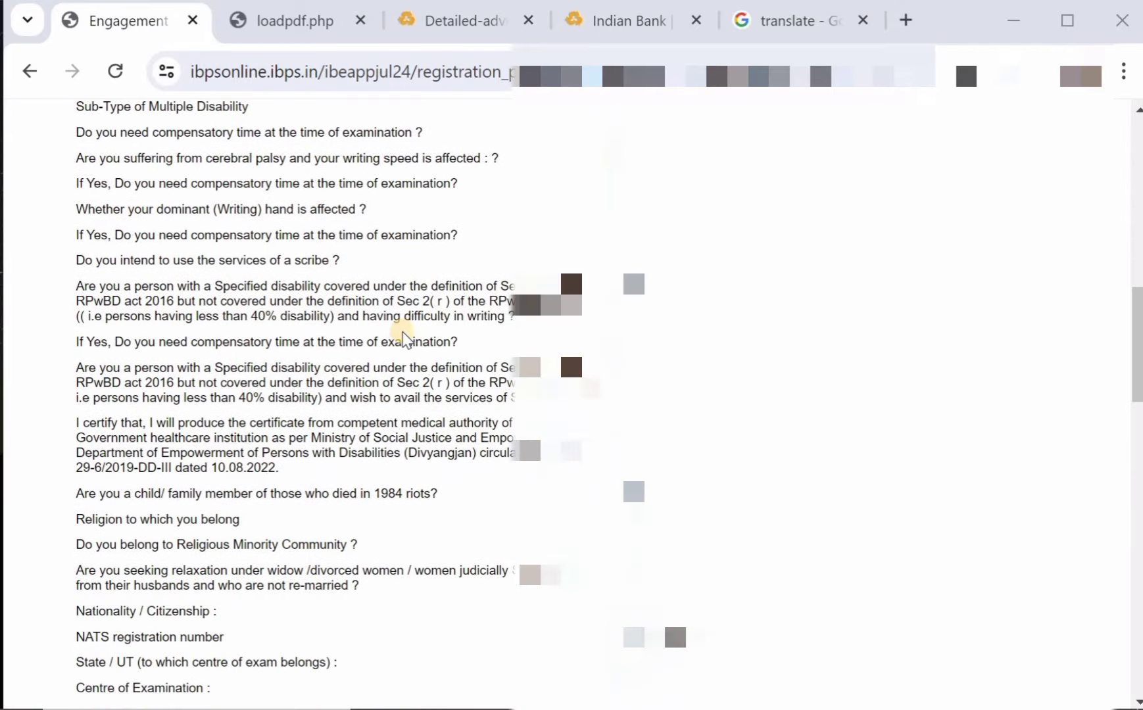
{"action": "scroll", "coordinate": [402, 337], "scroll_direction": "down", "scroll_amount": 5}
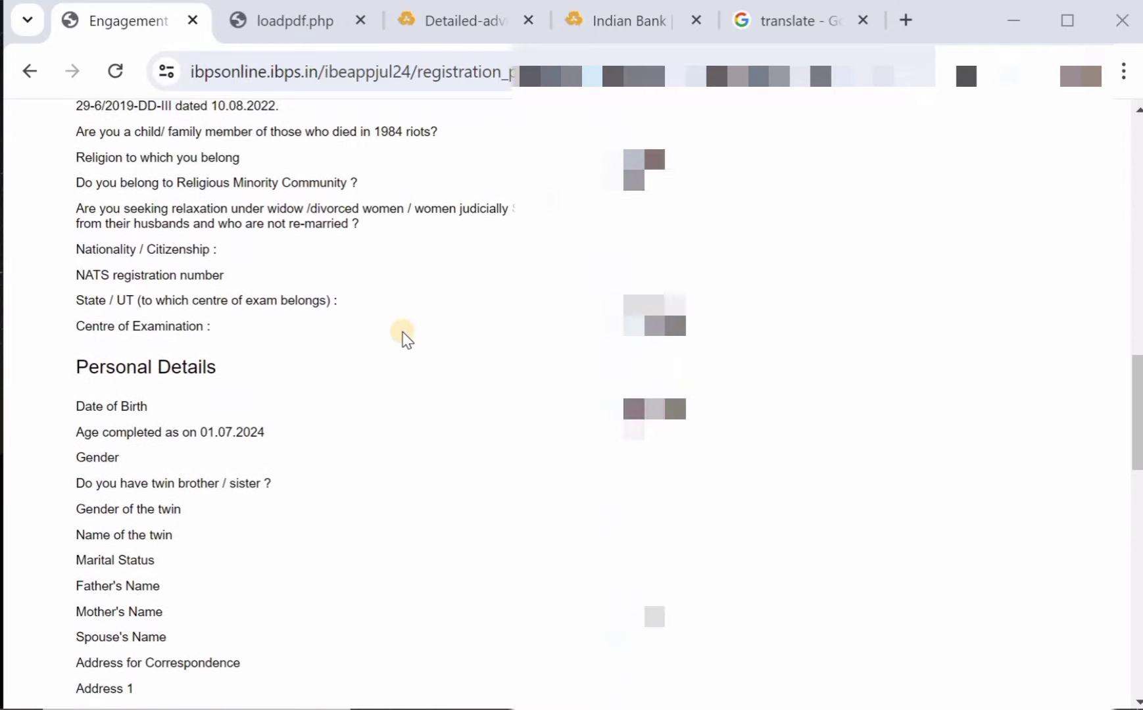
{"action": "scroll", "coordinate": [406, 338], "scroll_direction": "down", "scroll_amount": 5}
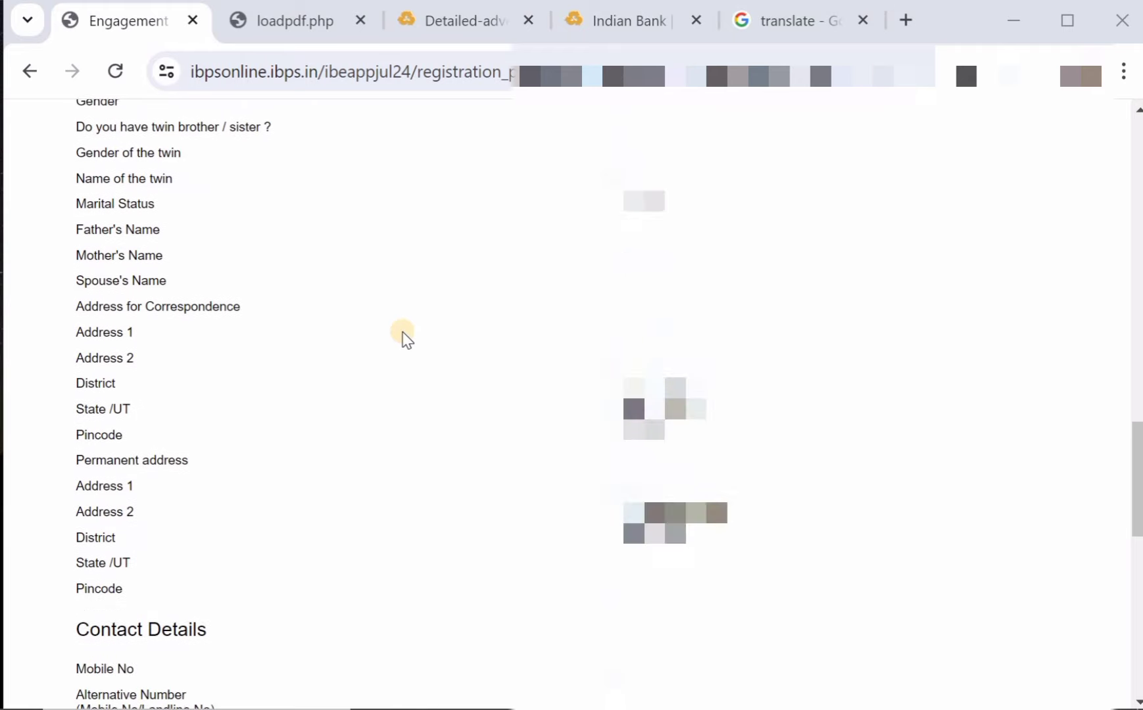
{"action": "scroll", "coordinate": [406, 339], "scroll_direction": "down", "scroll_amount": 4}
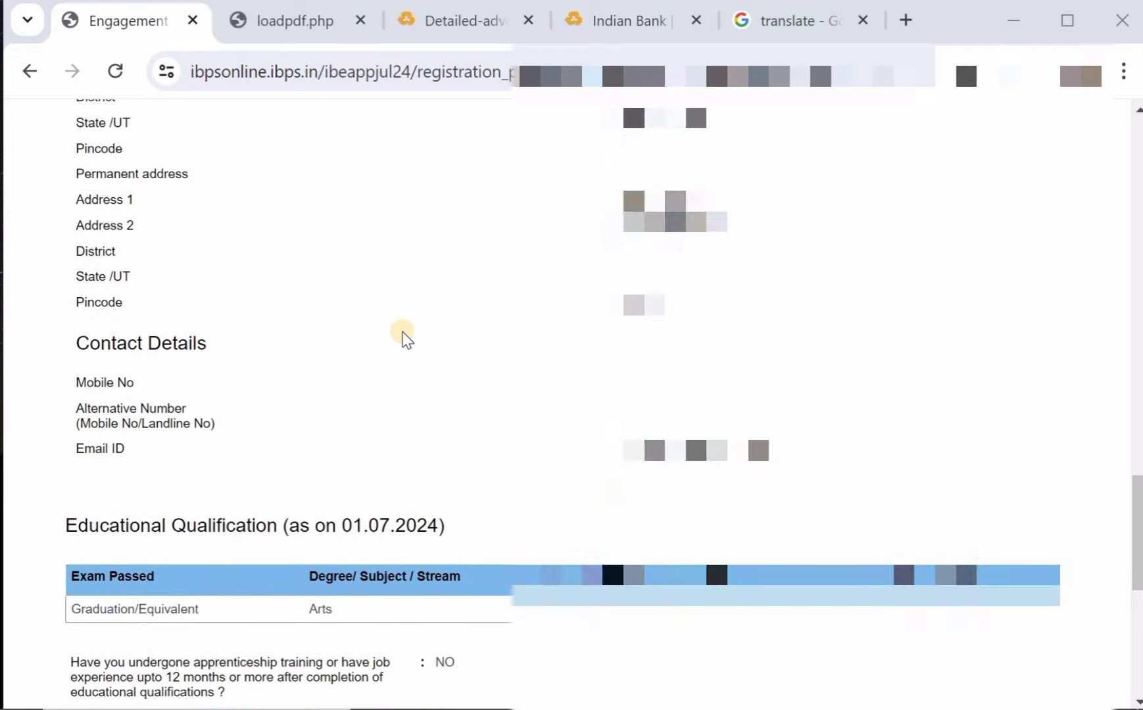
{"action": "scroll", "coordinate": [406, 339], "scroll_direction": "up", "scroll_amount": 10}
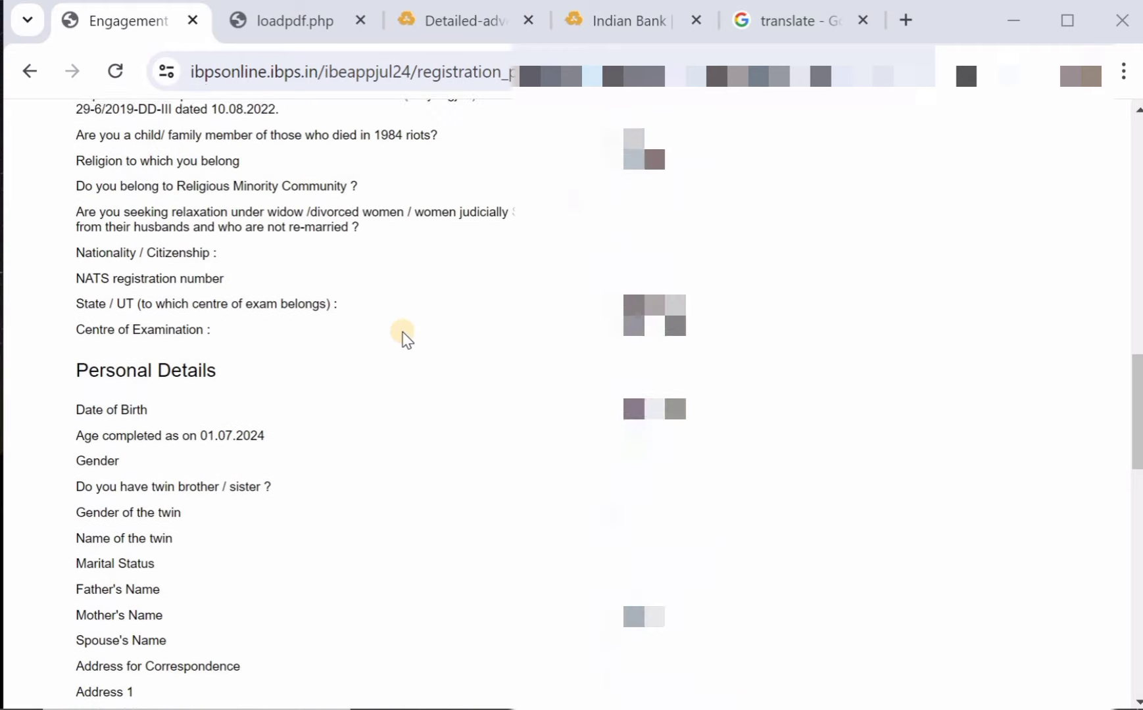
{"action": "scroll", "coordinate": [407, 338], "scroll_direction": "up", "scroll_amount": 3}
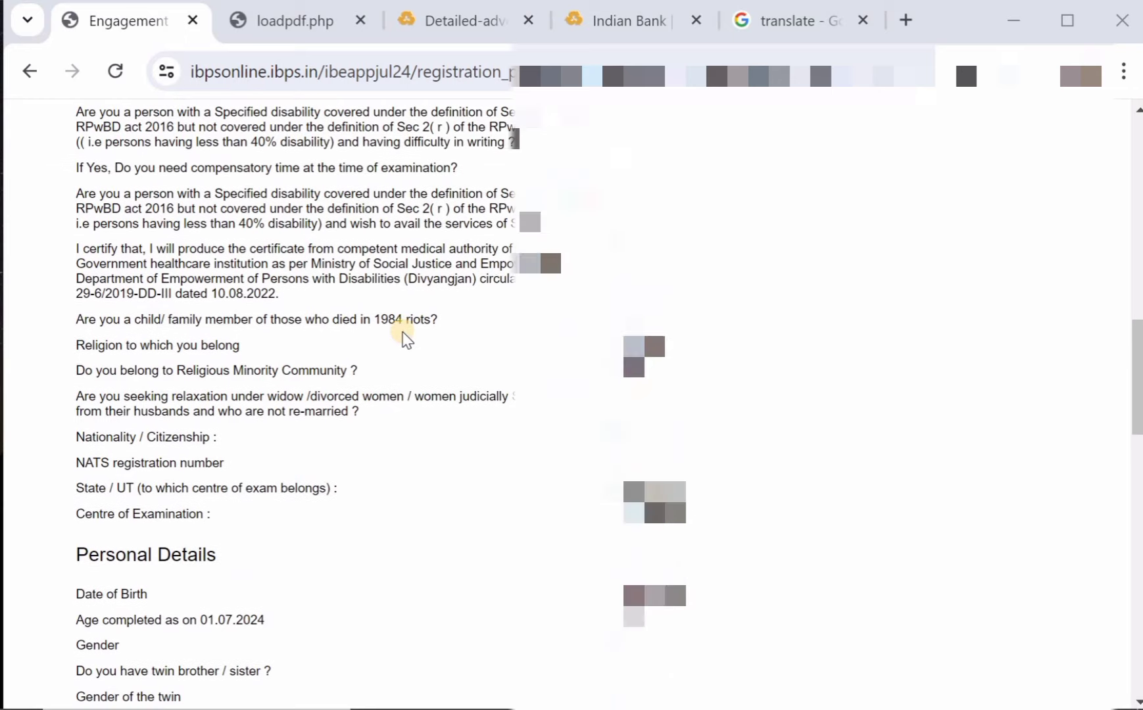
{"action": "scroll", "coordinate": [406, 339], "scroll_direction": "down", "scroll_amount": 10}
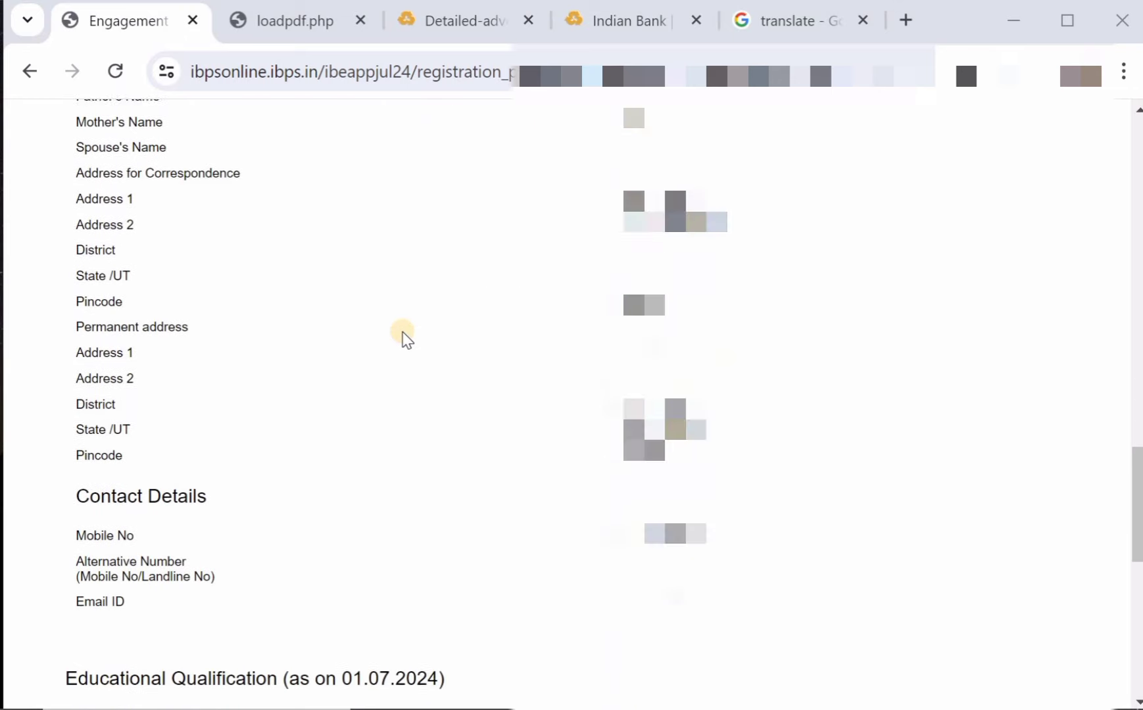
{"action": "scroll", "coordinate": [407, 339], "scroll_direction": "down", "scroll_amount": 4}
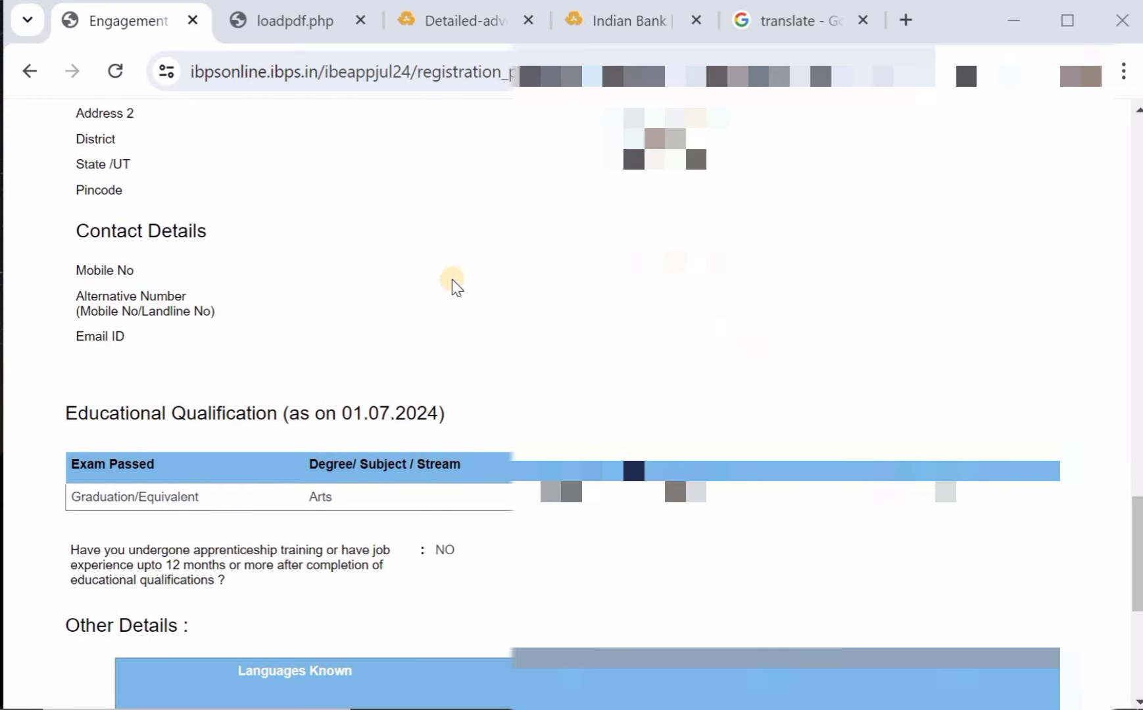
{"action": "scroll", "coordinate": [454, 284], "scroll_direction": "down", "scroll_amount": 6}
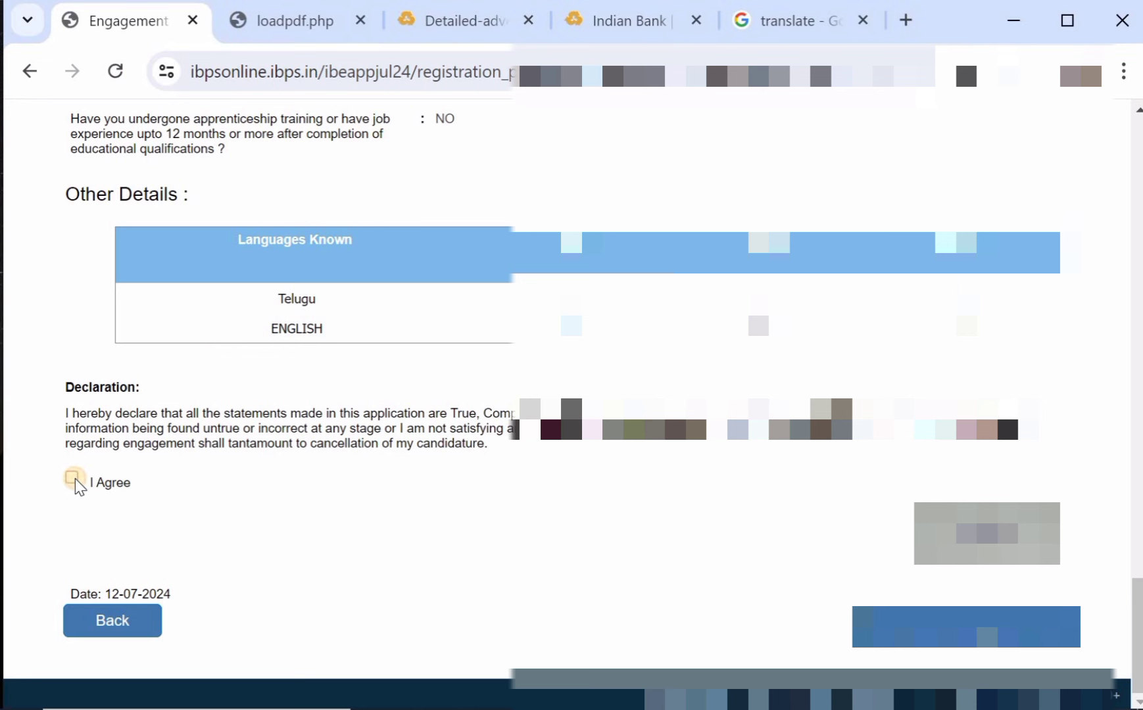
Agree to the declaration, submit the preview, confirm both prompts, and view the upload guidelines.
{"action": "left_click", "coordinate": [70, 480]}
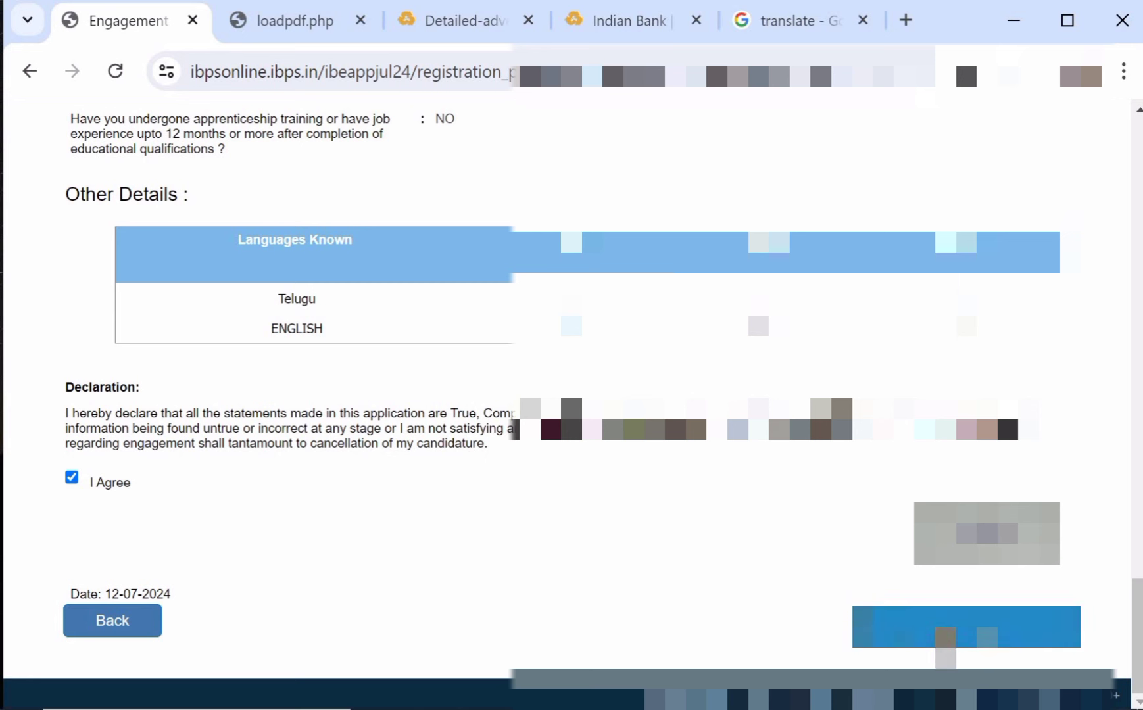
{"action": "left_click", "coordinate": [945, 641]}
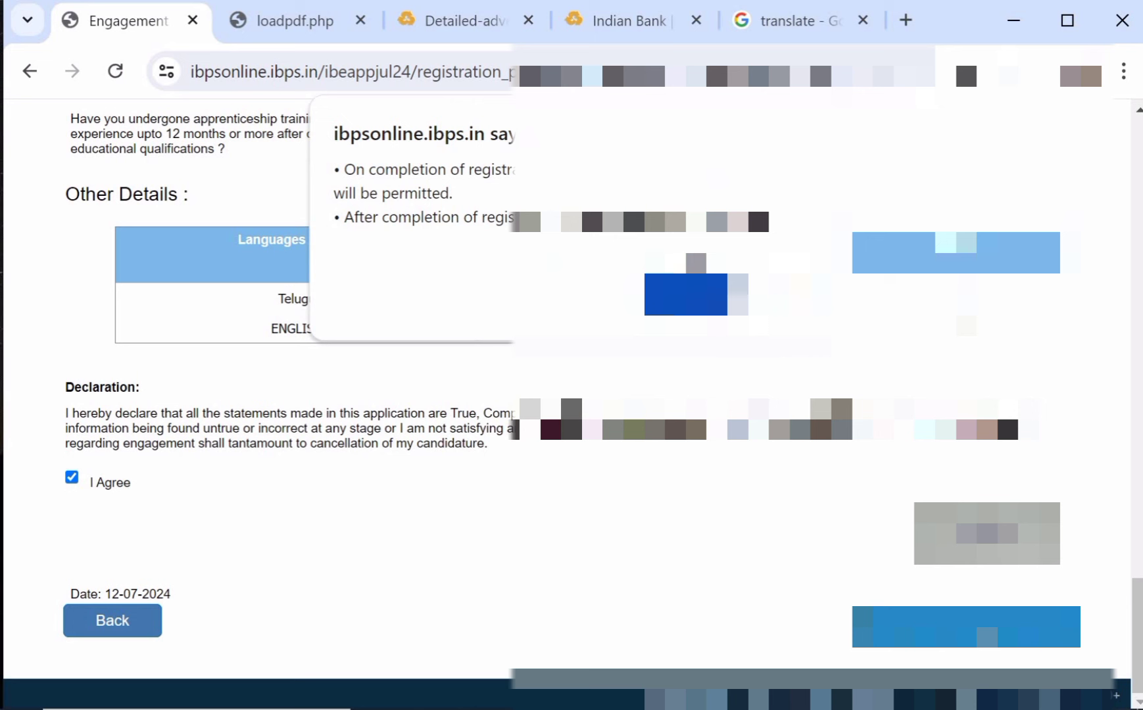
{"action": "left_click", "coordinate": [685, 294]}
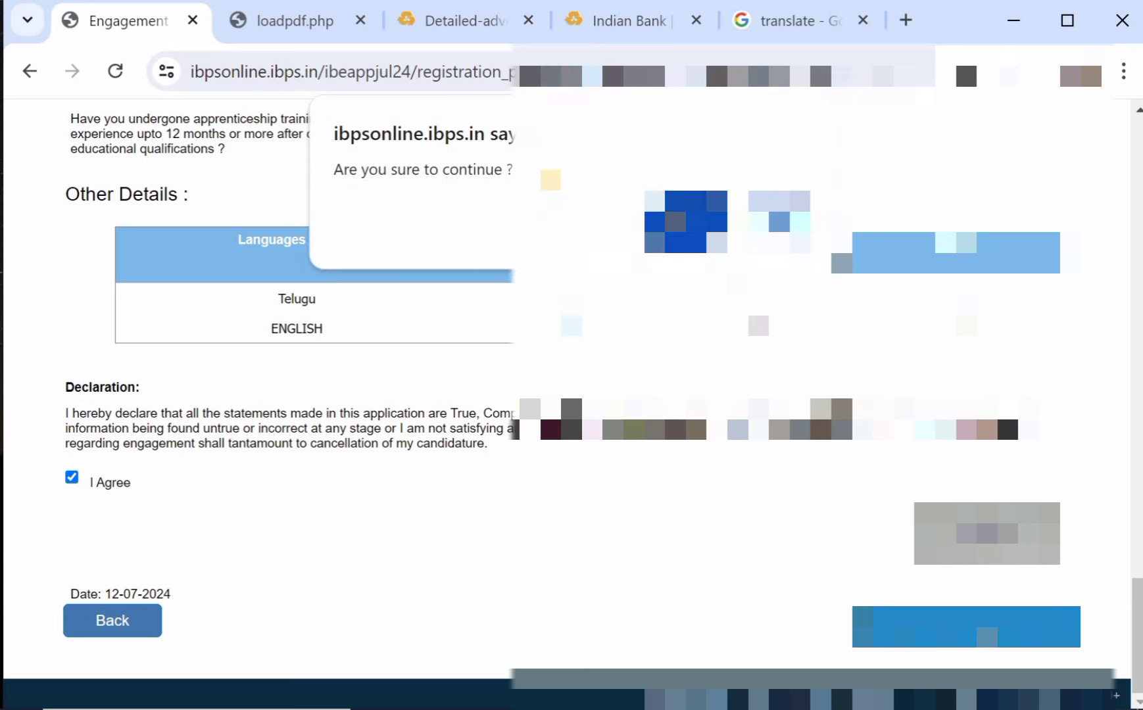
{"action": "left_click", "coordinate": [686, 222]}
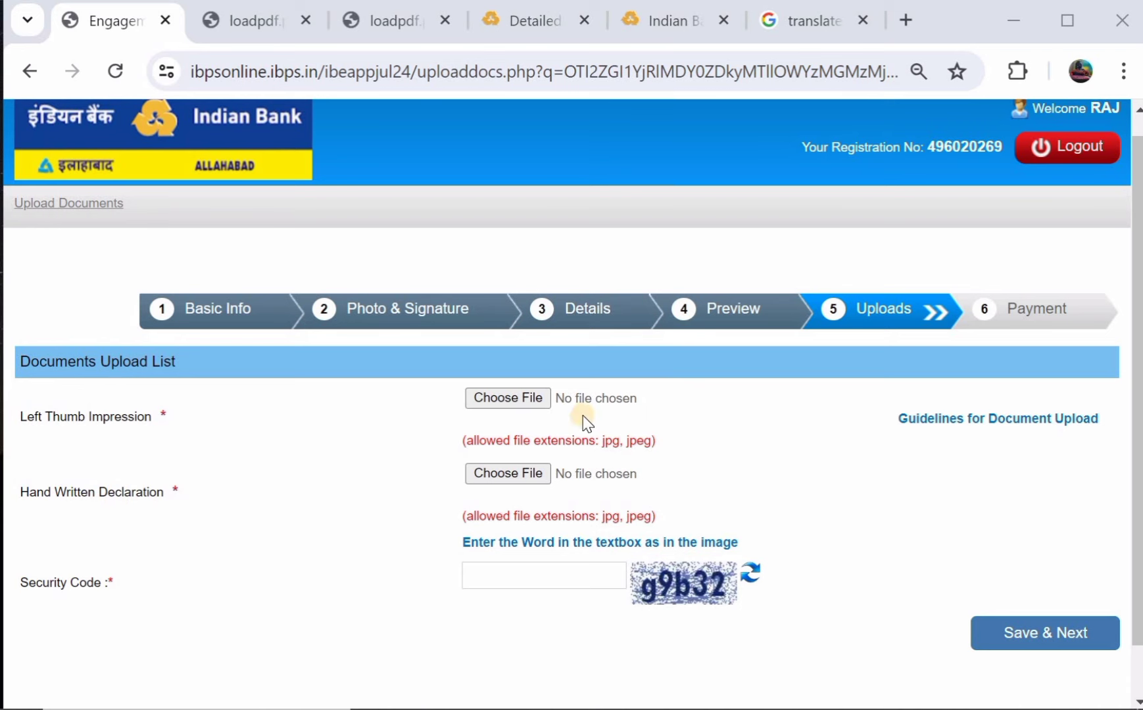
{"action": "left_click", "coordinate": [262, 26]}
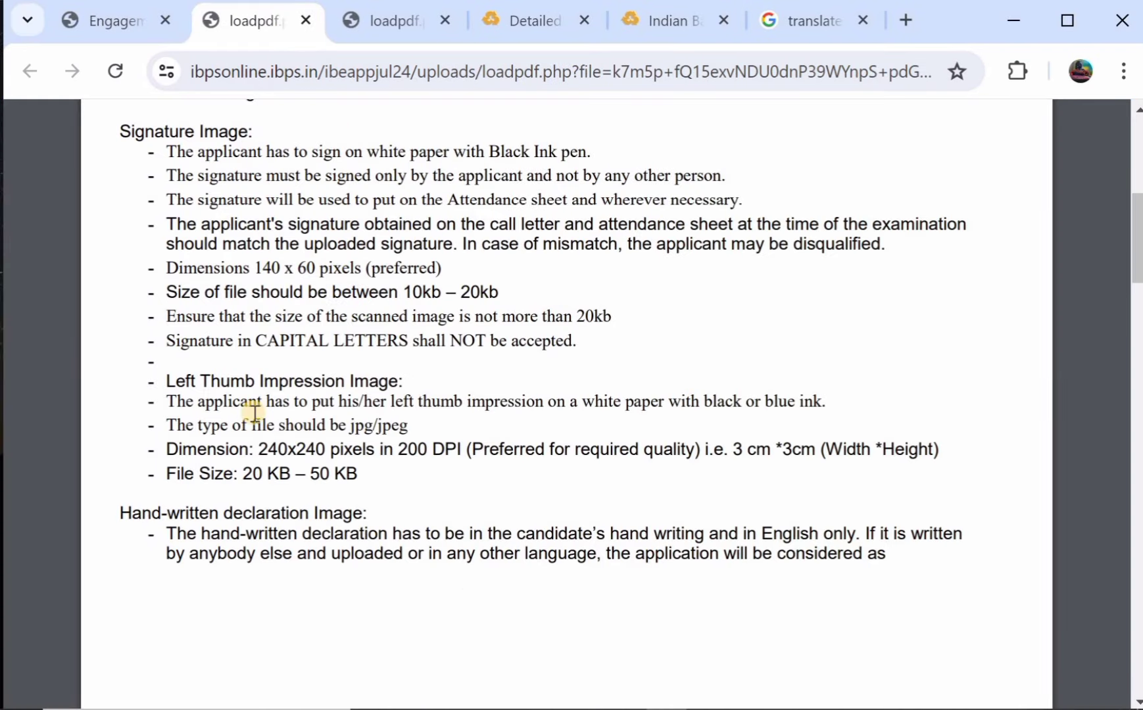
Review thumb (240x240, 20–50 KB) and declaration (800x400, 50–100 KB) specs, then return.
{"action": "scroll", "coordinate": [254, 413], "scroll_direction": "down", "scroll_amount": 1}
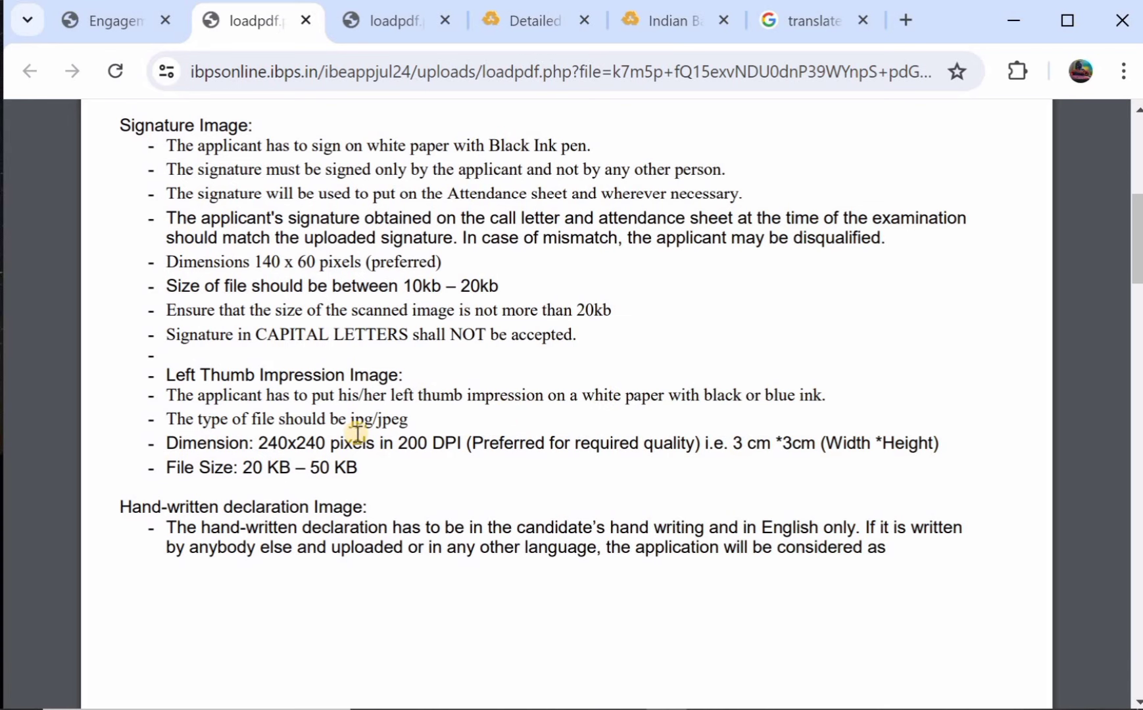
{"action": "scroll", "coordinate": [357, 434], "scroll_direction": "down", "scroll_amount": 2}
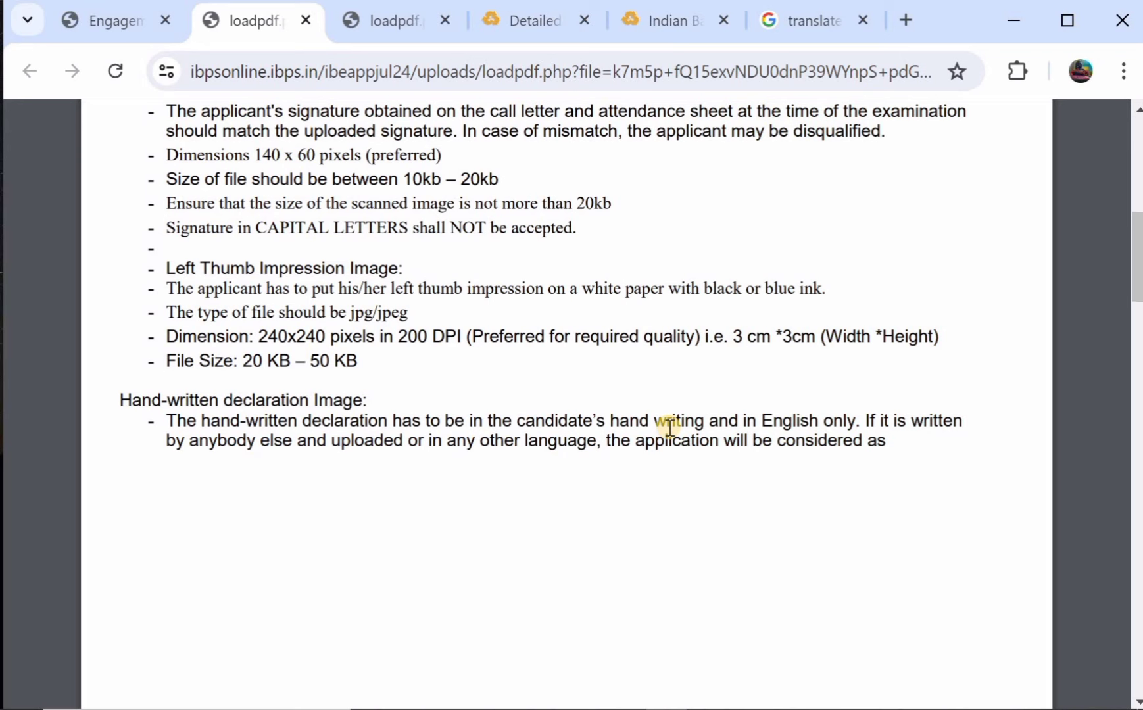
{"action": "scroll", "coordinate": [669, 428], "scroll_direction": "down", "scroll_amount": 2}
{"action": "scroll", "coordinate": [447, 423], "scroll_direction": "down", "scroll_amount": 3}
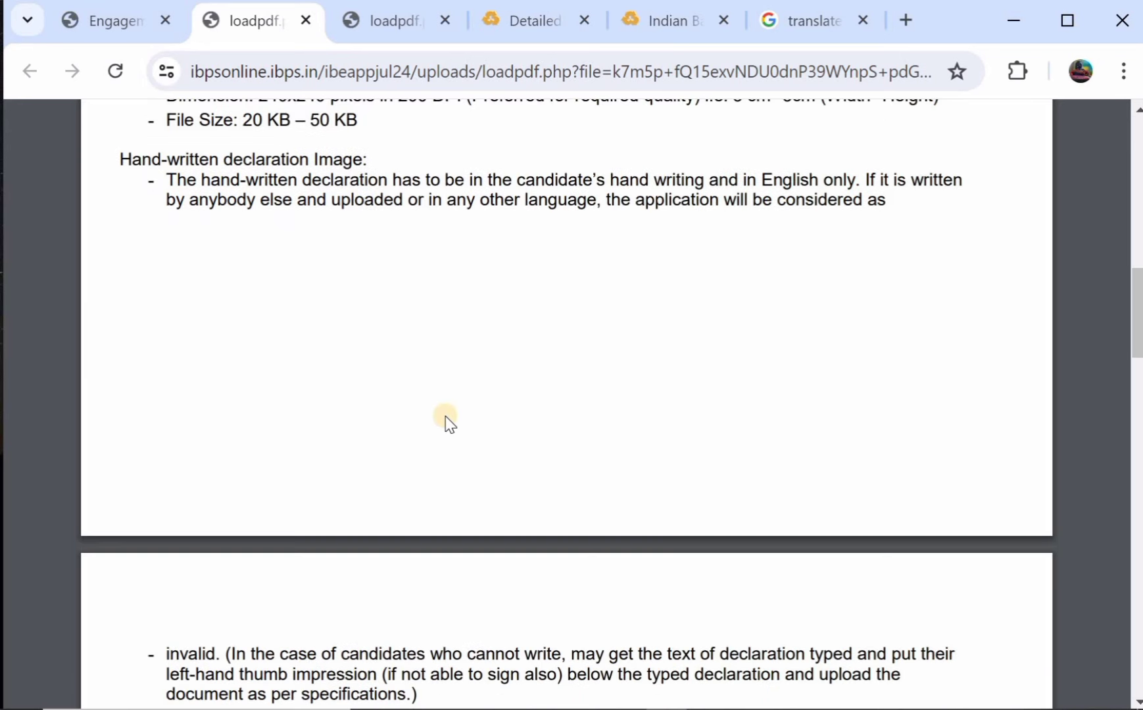
{"action": "scroll", "coordinate": [446, 423], "scroll_direction": "down", "scroll_amount": 5}
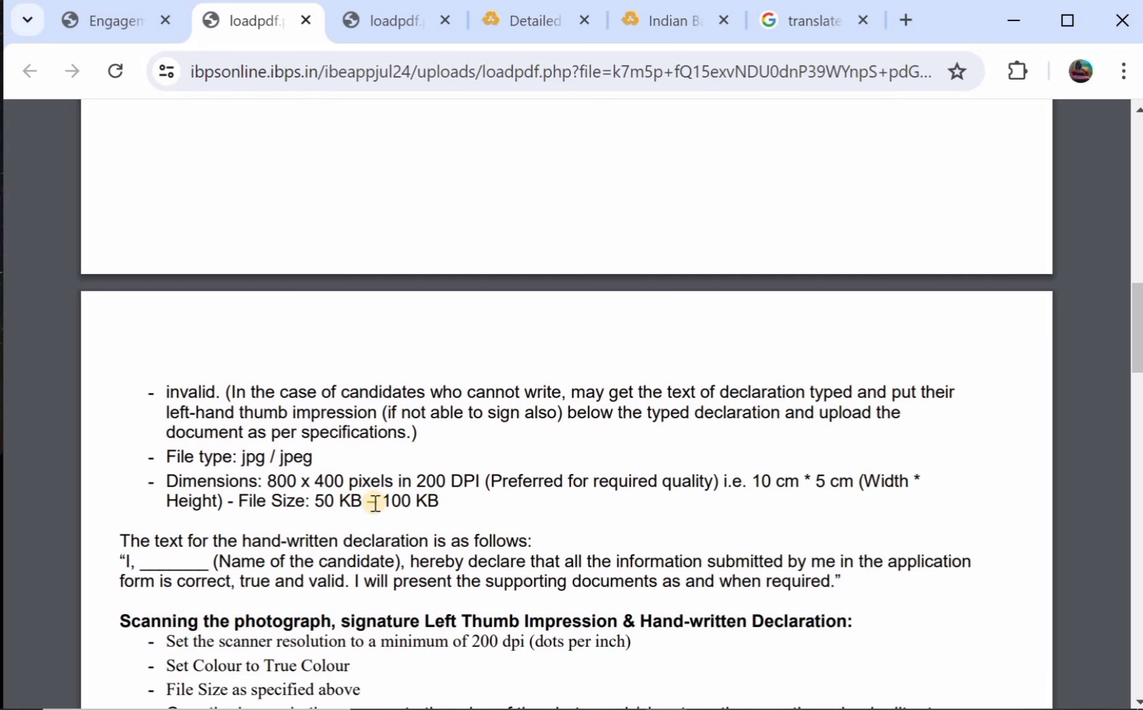
{"action": "scroll", "coordinate": [375, 504], "scroll_direction": "down", "scroll_amount": 2}
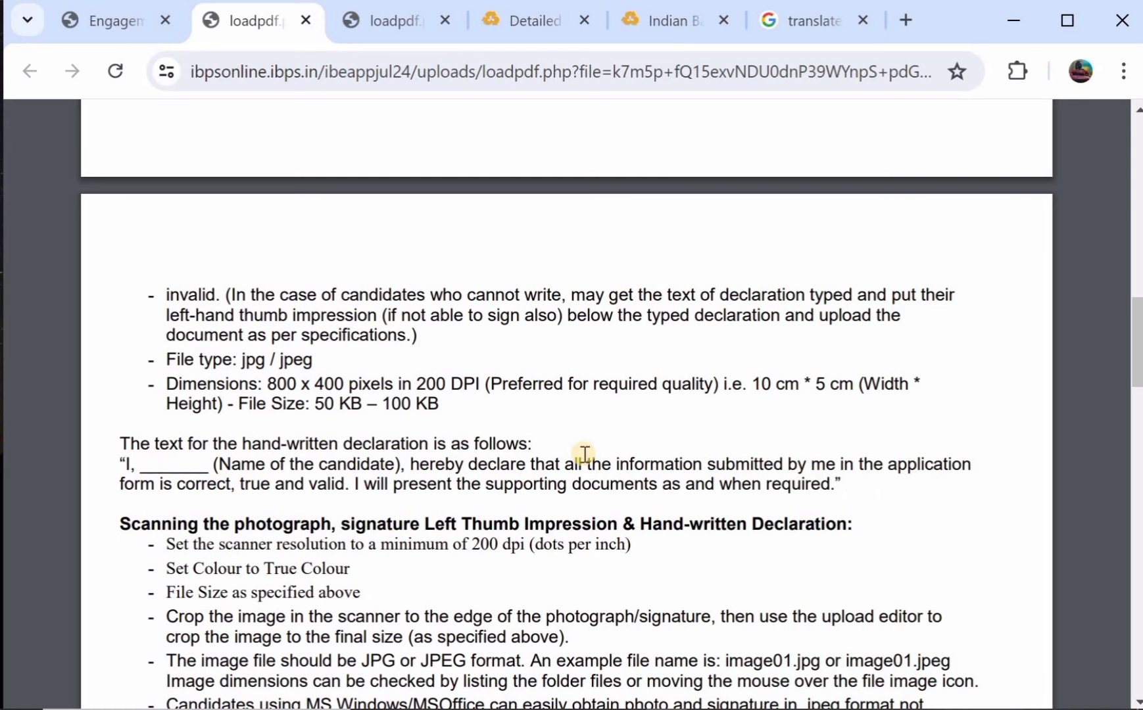
{"action": "scroll", "coordinate": [582, 449], "scroll_direction": "down", "scroll_amount": 1}
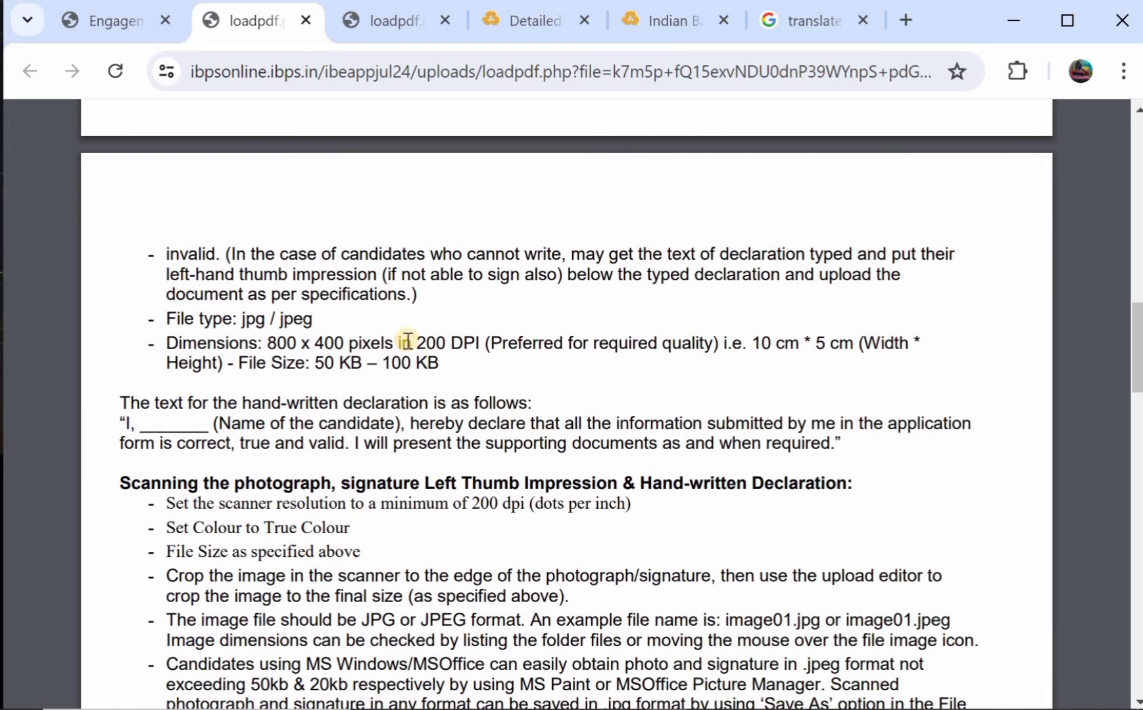
{"action": "scroll", "coordinate": [280, 174], "scroll_direction": "down", "scroll_amount": 1}
{"action": "left_click", "coordinate": [125, 25]}
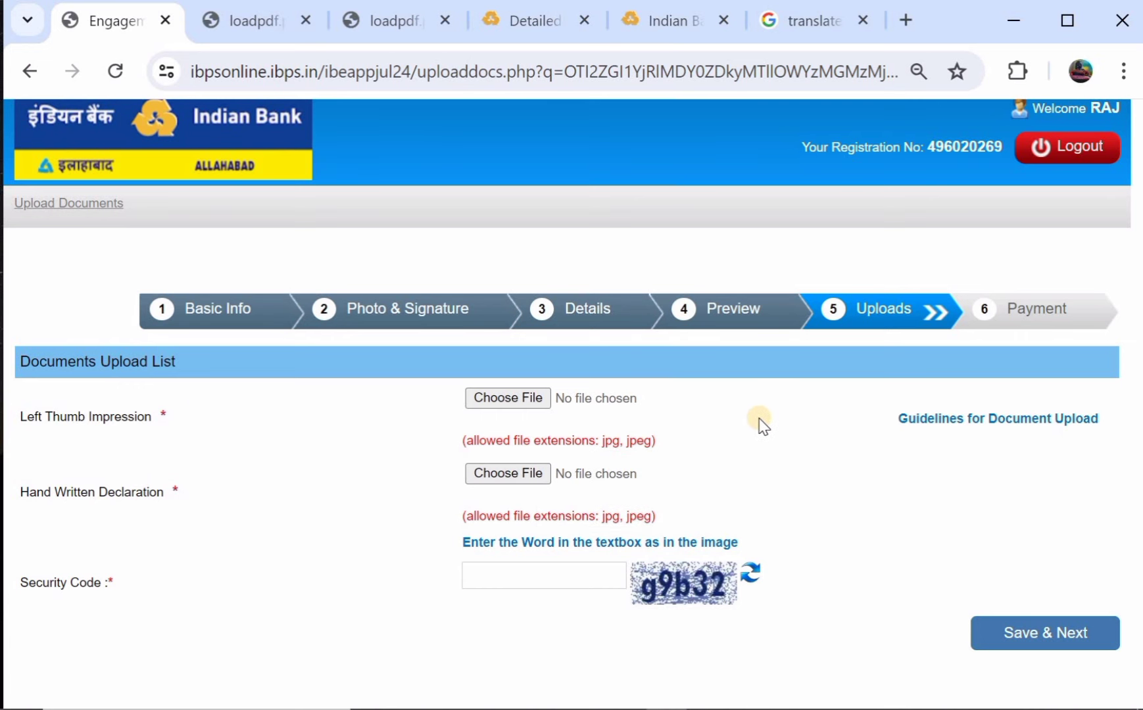
Confirm the final submission to reach the Application Print page.
{"action": "scroll", "coordinate": [761, 424], "scroll_direction": "down", "scroll_amount": 1}
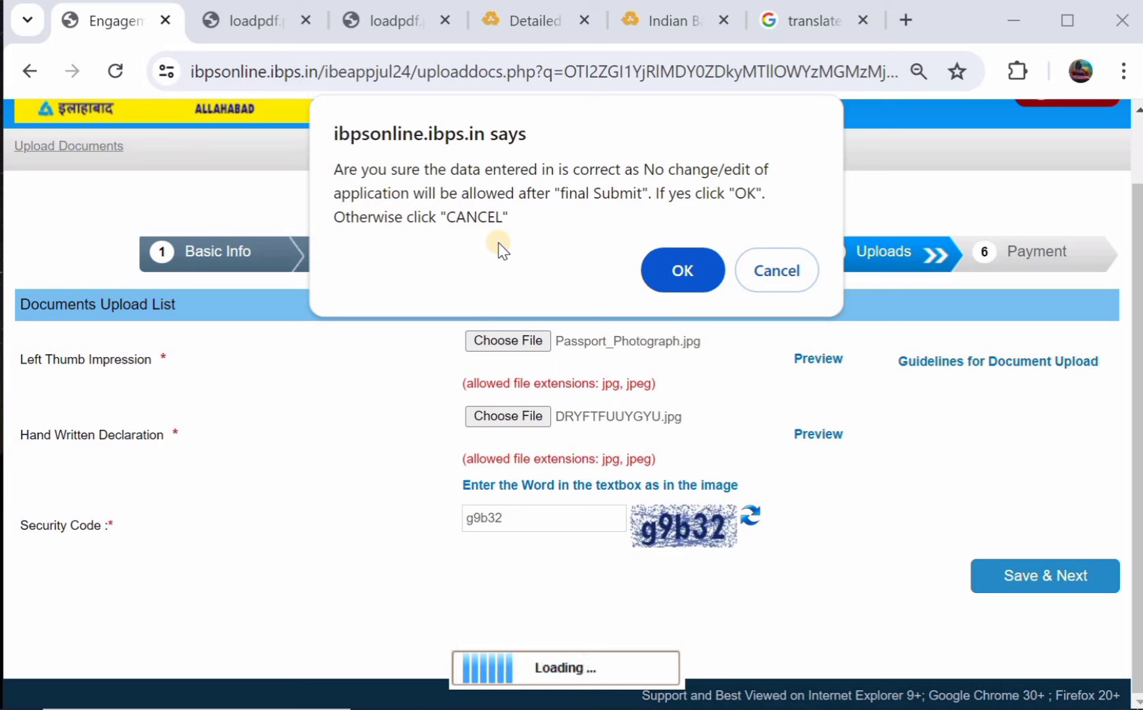
{"action": "left_click", "coordinate": [671, 275]}
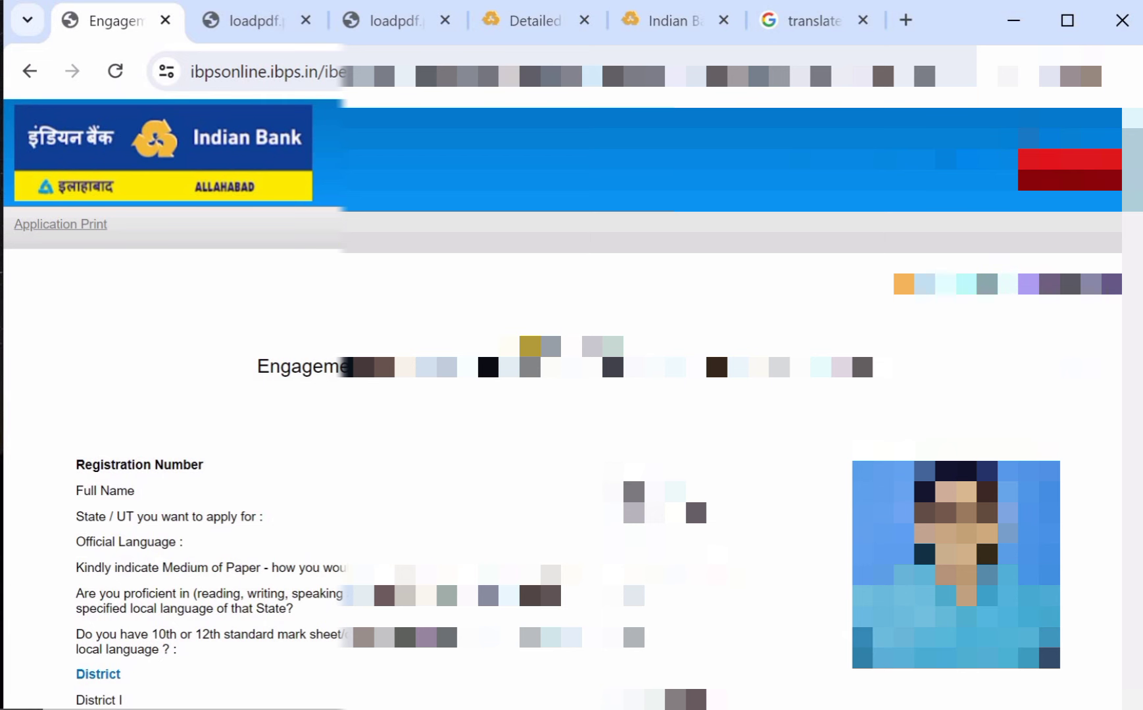
Scroll through the submitted Application Print page to review its details.
{"action": "scroll", "coordinate": [562, 408], "scroll_direction": "down", "scroll_amount": 1}
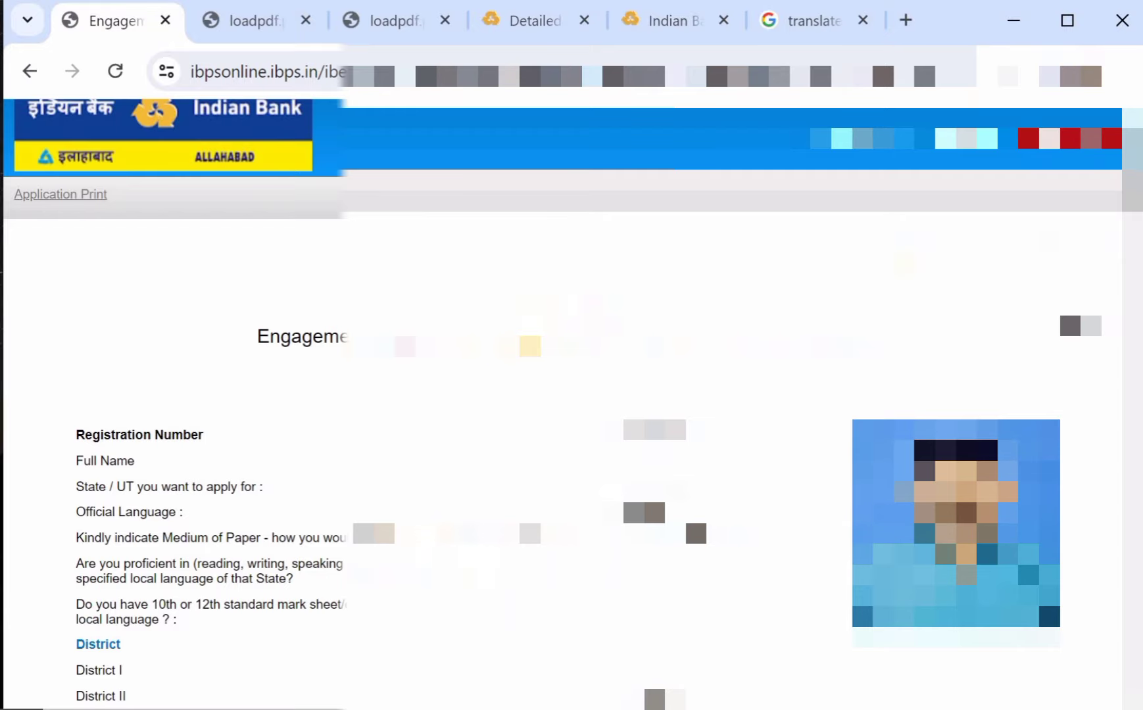
{"action": "scroll", "coordinate": [694, 433], "scroll_direction": "down", "scroll_amount": 20}
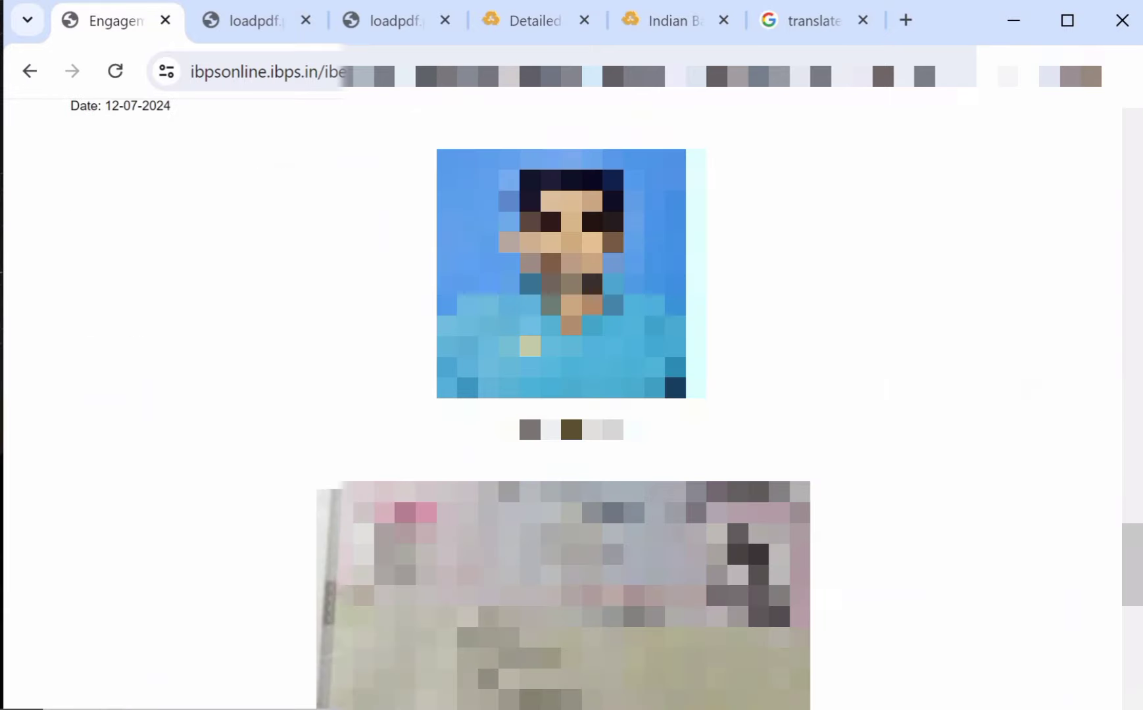
{"action": "scroll", "coordinate": [564, 405], "scroll_direction": "down", "scroll_amount": 10}
{"action": "scroll", "coordinate": [693, 495], "scroll_direction": "up", "scroll_amount": 20}
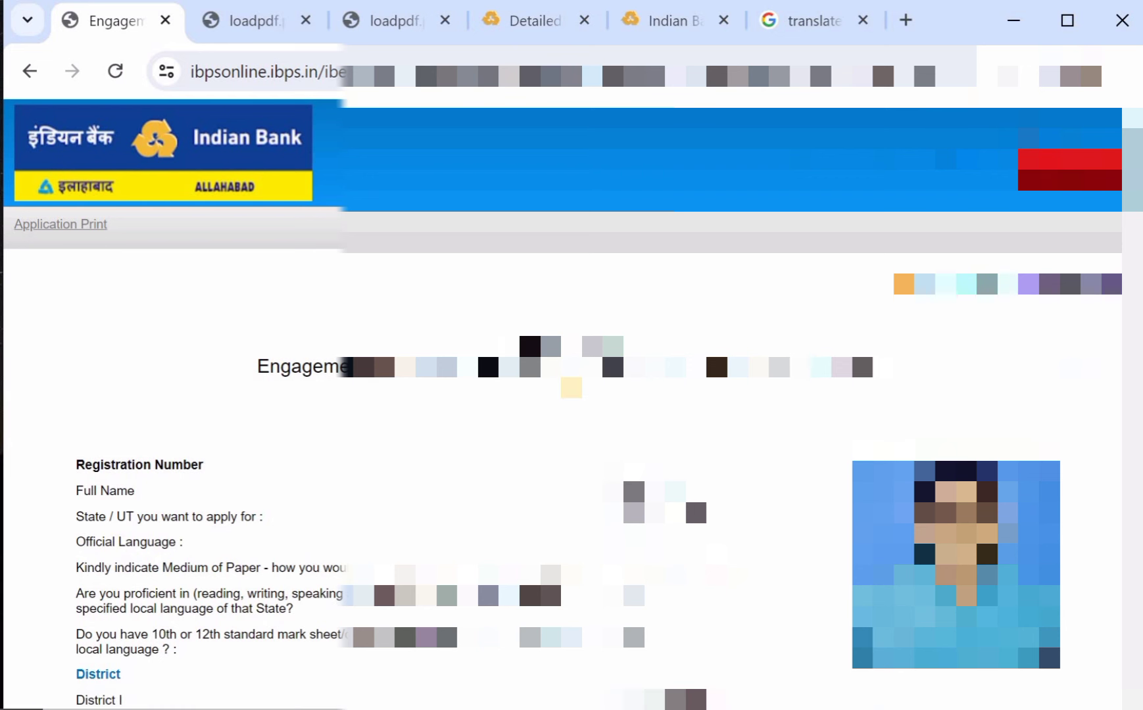
{"action": "scroll", "coordinate": [694, 496], "scroll_direction": "down", "scroll_amount": 4}
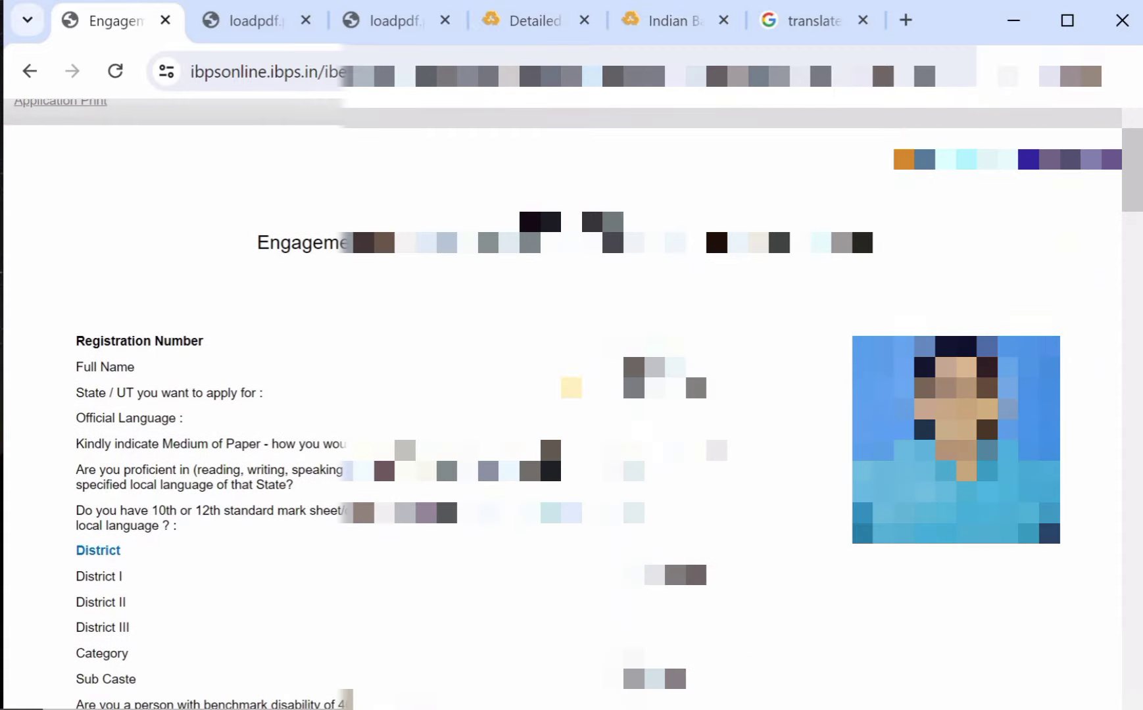
{"action": "scroll", "coordinate": [693, 496], "scroll_direction": "down", "scroll_amount": 1}
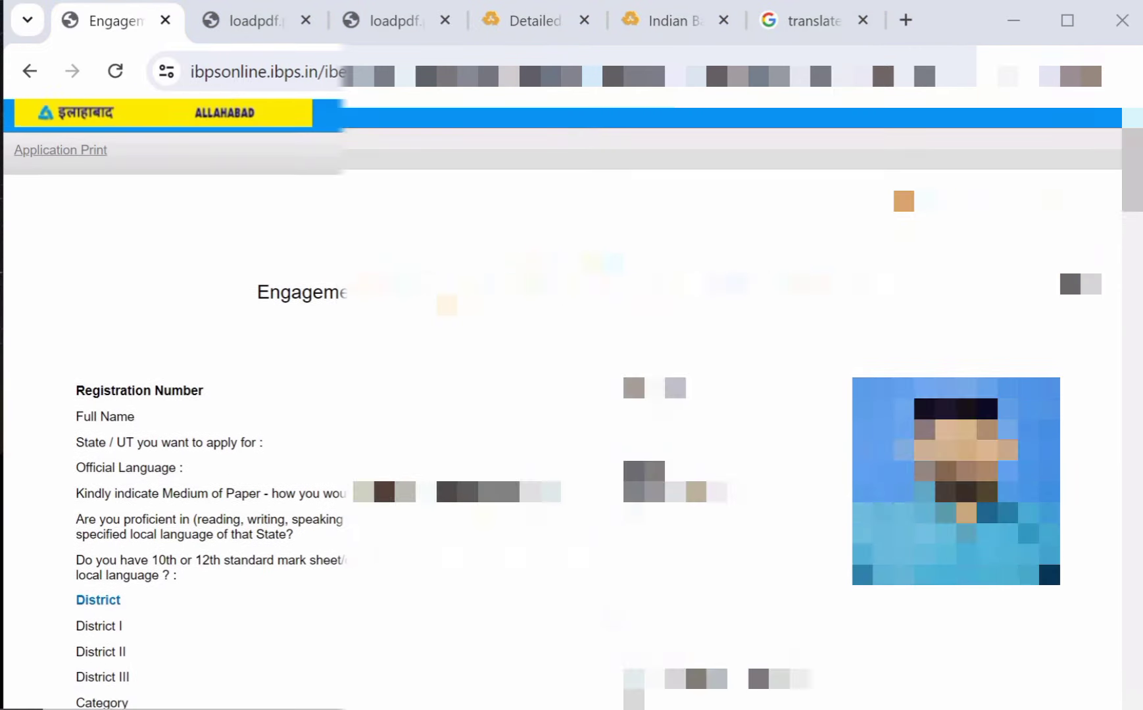
Bring up the detailed advertisement PDF at its page 3 age and educational qualification table.
{"action": "scroll", "coordinate": [694, 495], "scroll_direction": "up", "scroll_amount": 1}
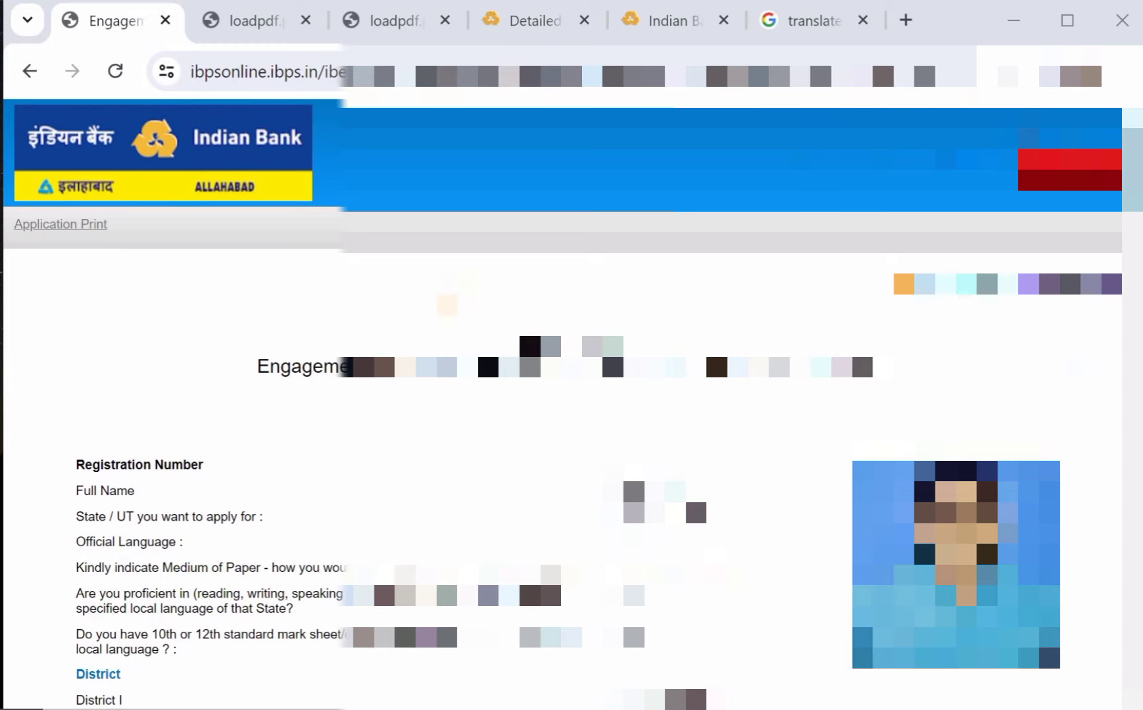
{"action": "scroll", "coordinate": [694, 495], "scroll_direction": "down", "scroll_amount": 2}
{"action": "scroll", "coordinate": [693, 496], "scroll_direction": "up", "scroll_amount": 2}
{"action": "left_click", "coordinate": [550, 30]}
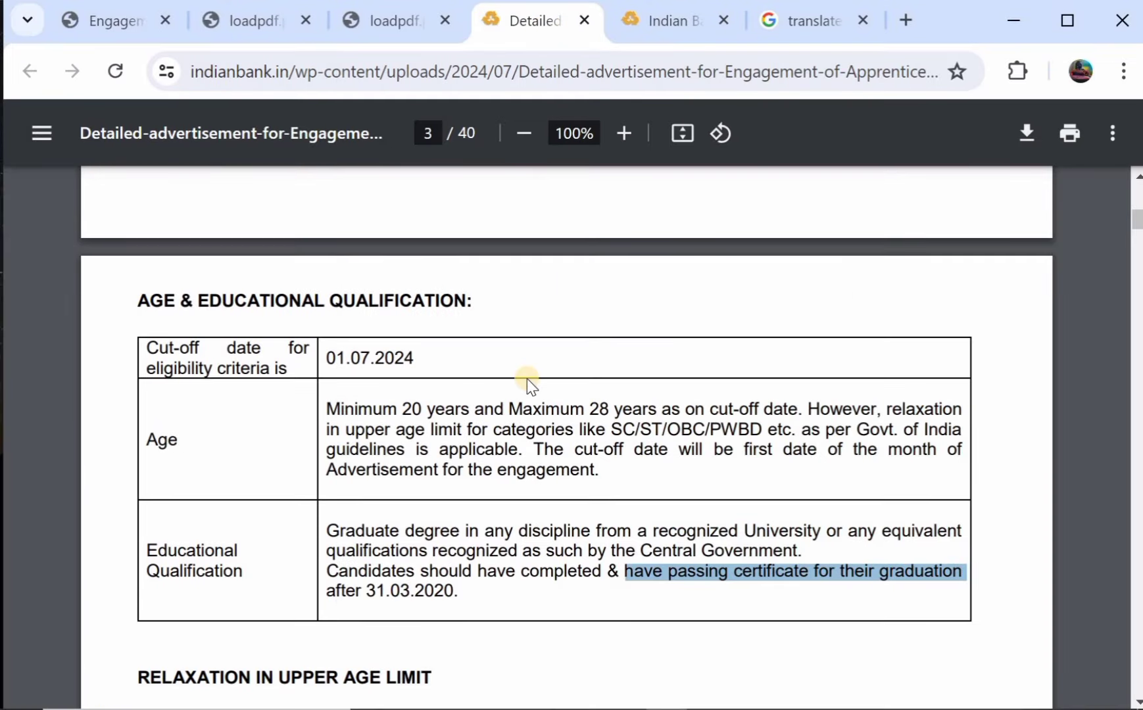
Go to the indianbank.in home page and scroll down to the Integrated Ombudsman Scheme banner.
{"action": "scroll", "coordinate": [527, 380], "scroll_direction": "up", "scroll_amount": 1}
{"action": "scroll", "coordinate": [607, 273], "scroll_direction": "down", "scroll_amount": 3}
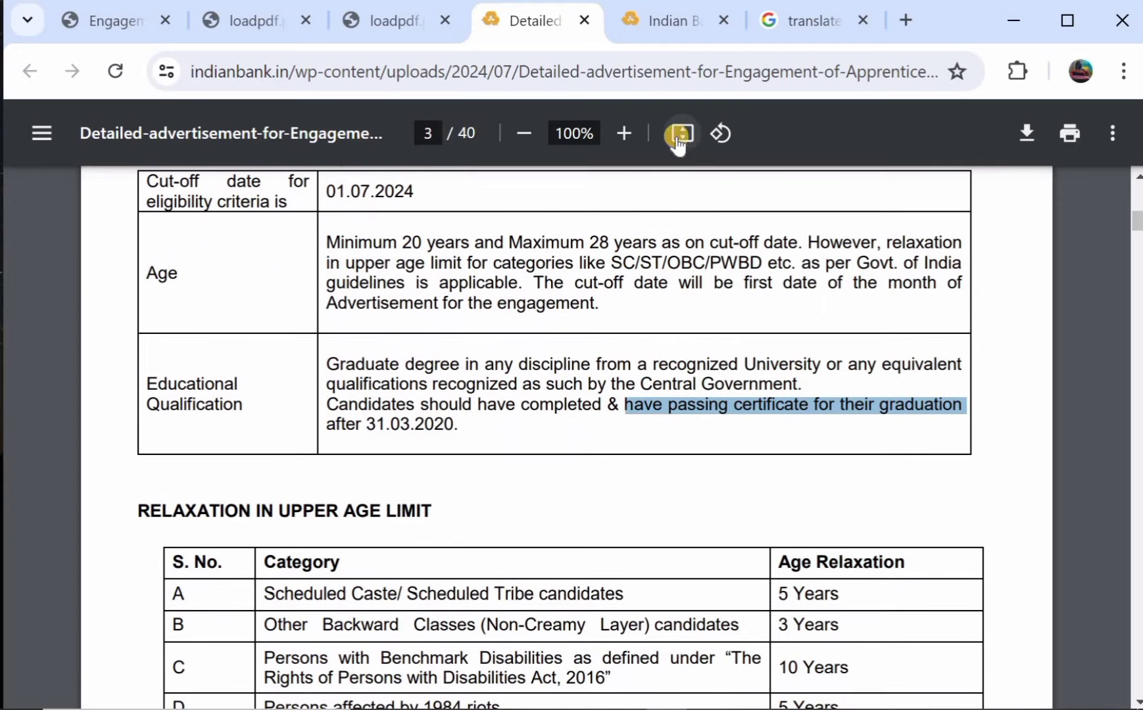
{"action": "left_click", "coordinate": [667, 16]}
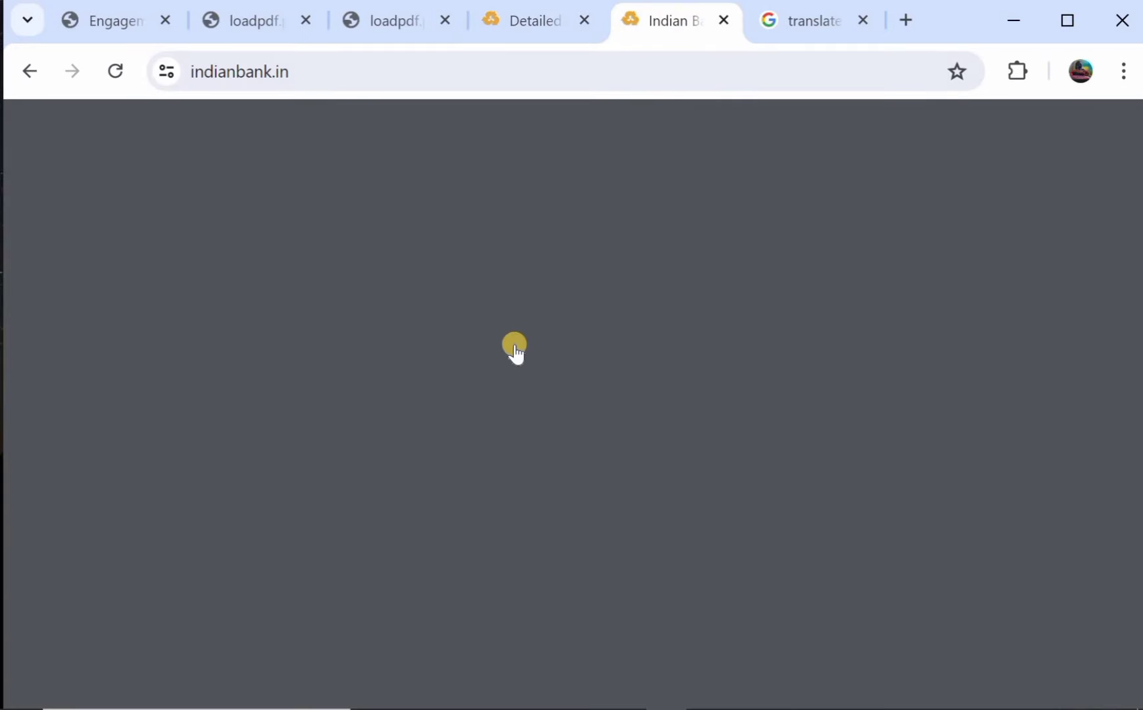
{"action": "scroll", "coordinate": [484, 367], "scroll_direction": "down", "scroll_amount": 4}
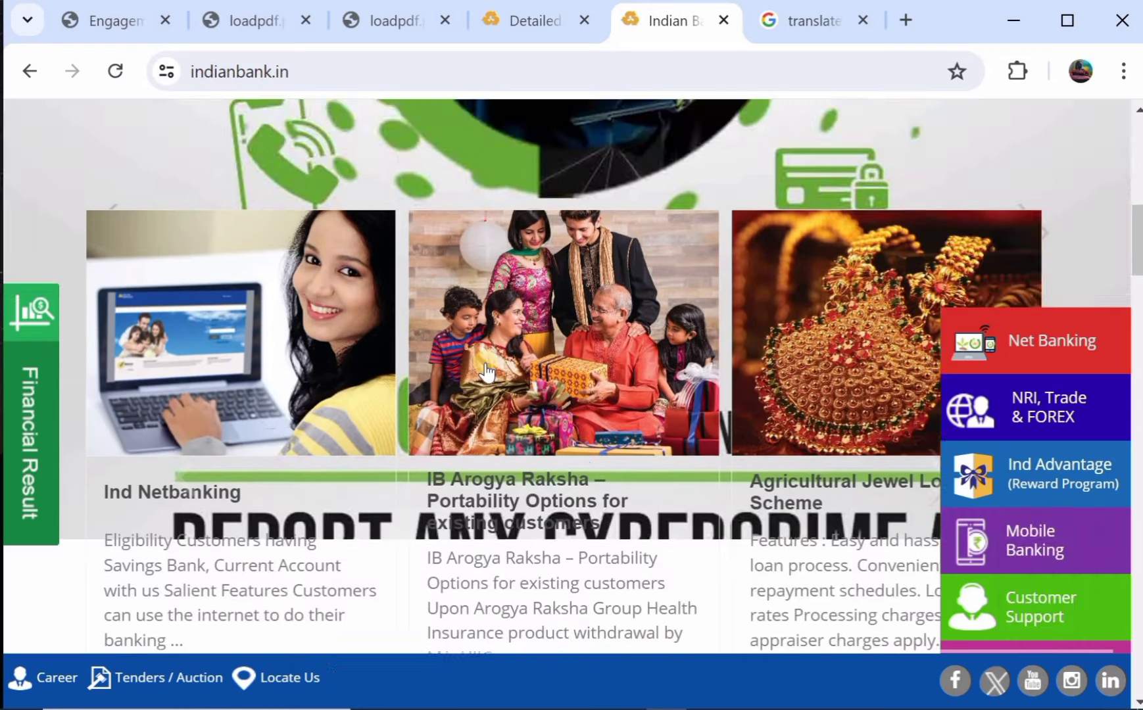
{"action": "scroll", "coordinate": [487, 372], "scroll_direction": "down", "scroll_amount": 3}
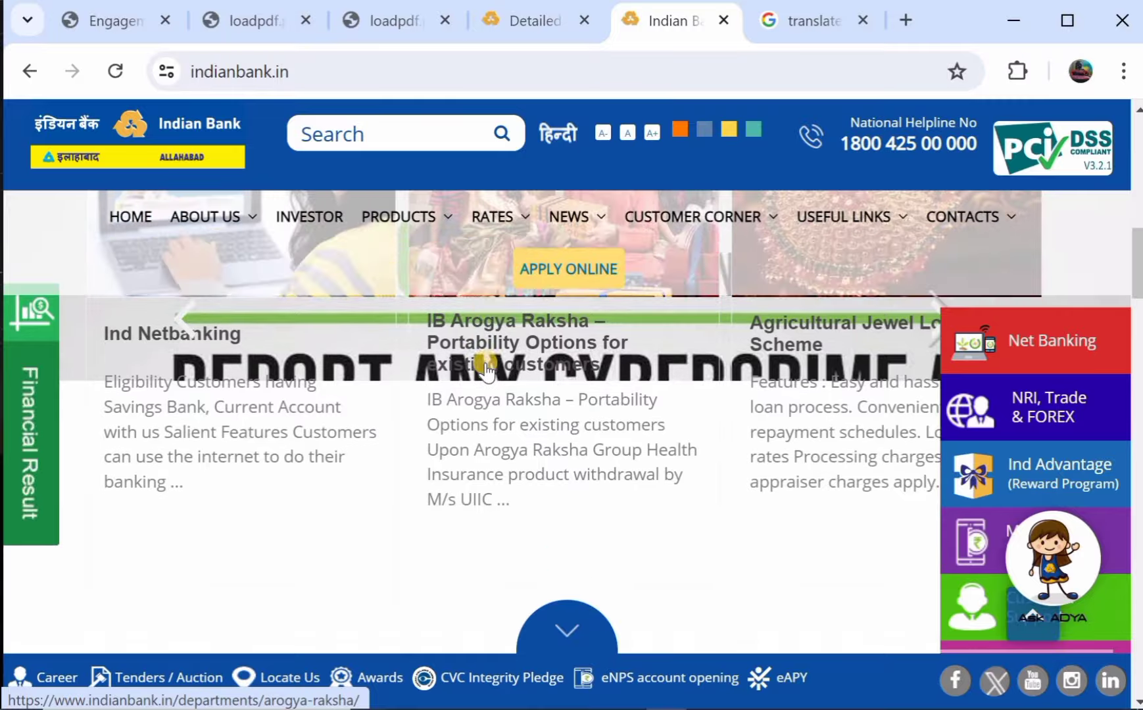
{"action": "scroll", "coordinate": [487, 370], "scroll_direction": "down", "scroll_amount": 3}
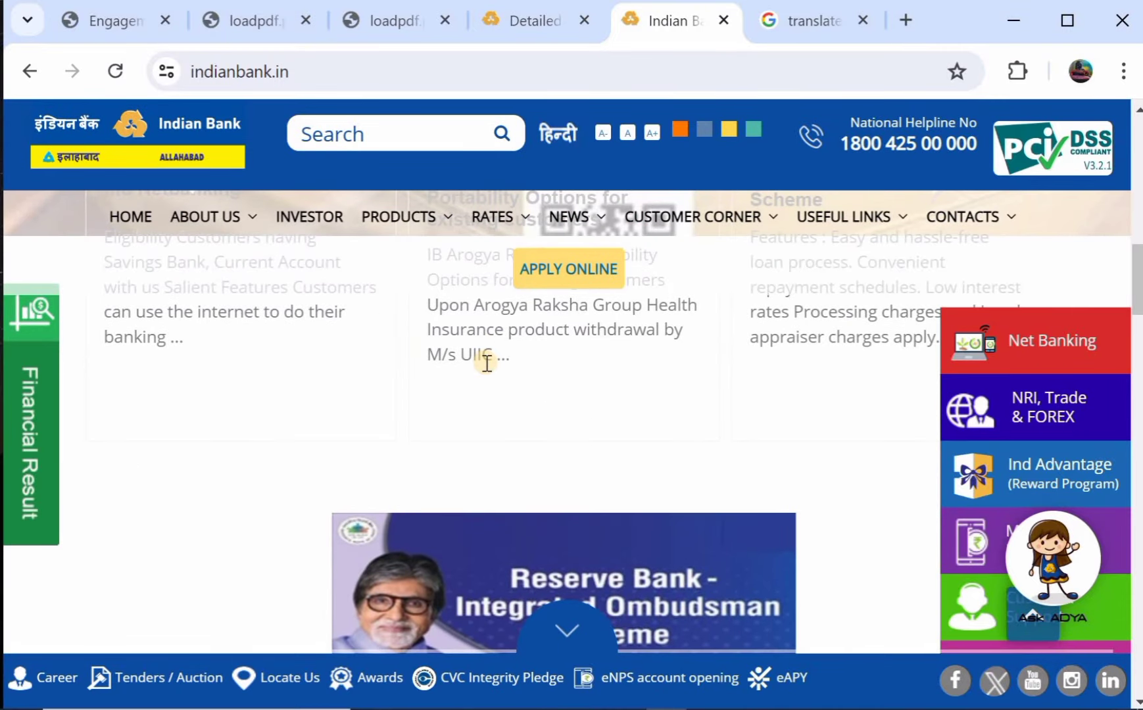
{"action": "scroll", "coordinate": [487, 363], "scroll_direction": "down", "scroll_amount": 2}
{"action": "scroll", "coordinate": [487, 365], "scroll_direction": "down", "scroll_amount": 4}
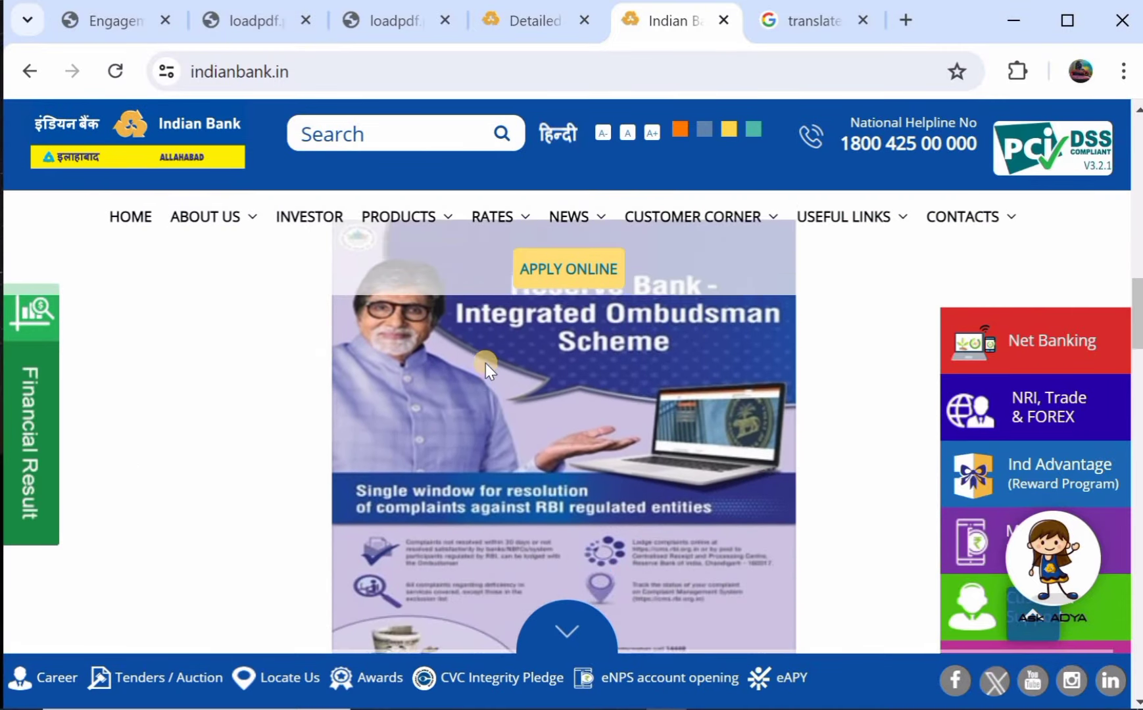